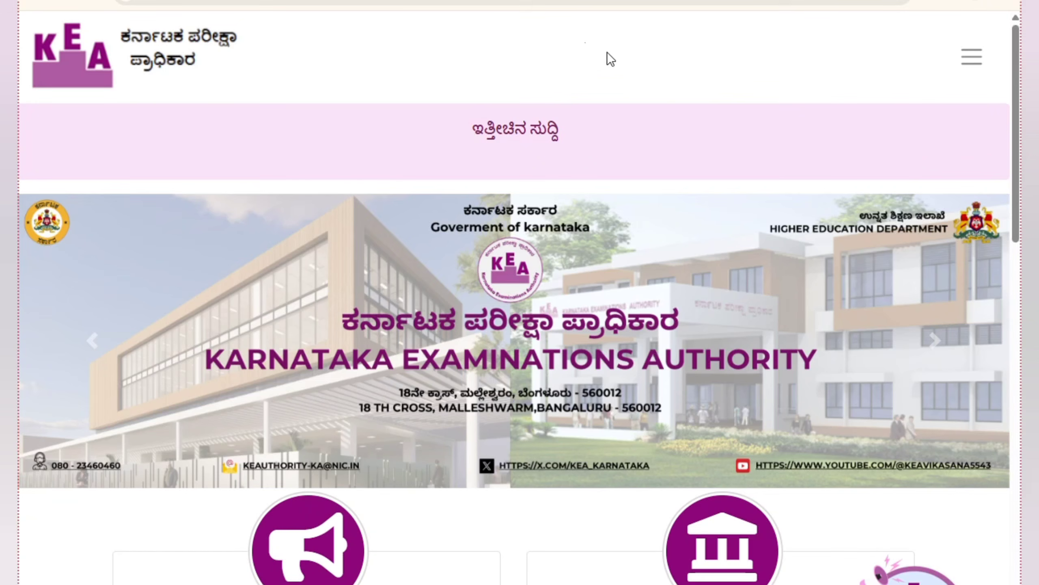
# - Go through the ನೇಮಕಾತಿ menu to the KSRP ನೇಮಕಾತಿ - 2026 (RPC) constable application
pyautogui.scroll(-5, 646, 408)
pyautogui.scroll(5, 573, 430)
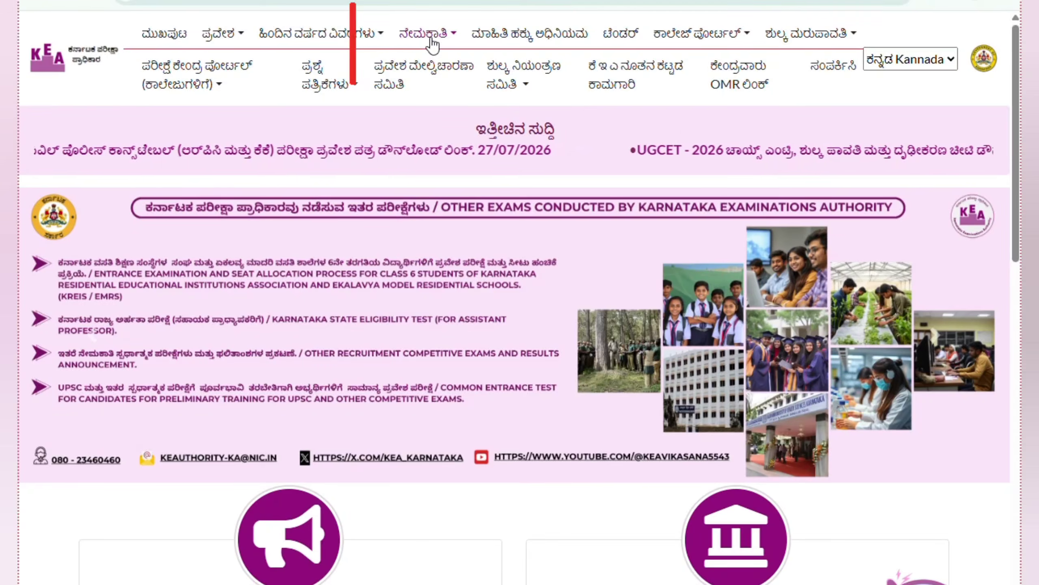
pyautogui.click(429, 39)
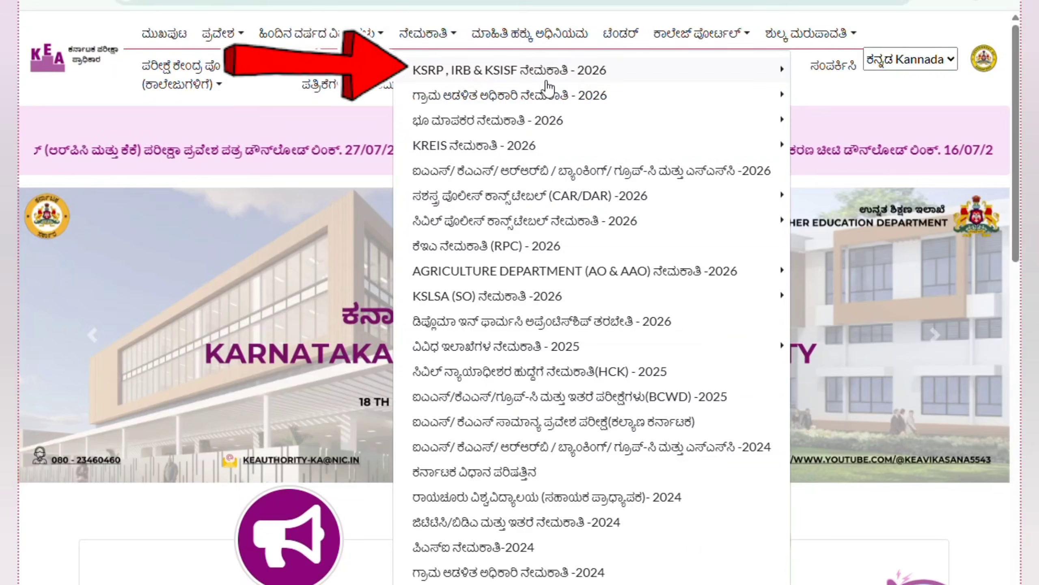
pyautogui.click(549, 76)
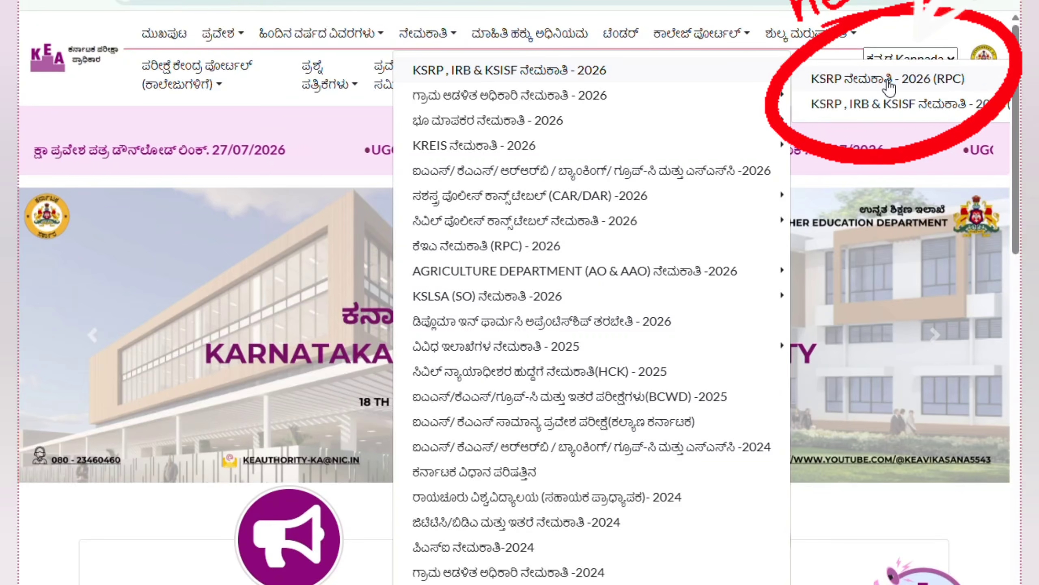
pyautogui.click(889, 84)
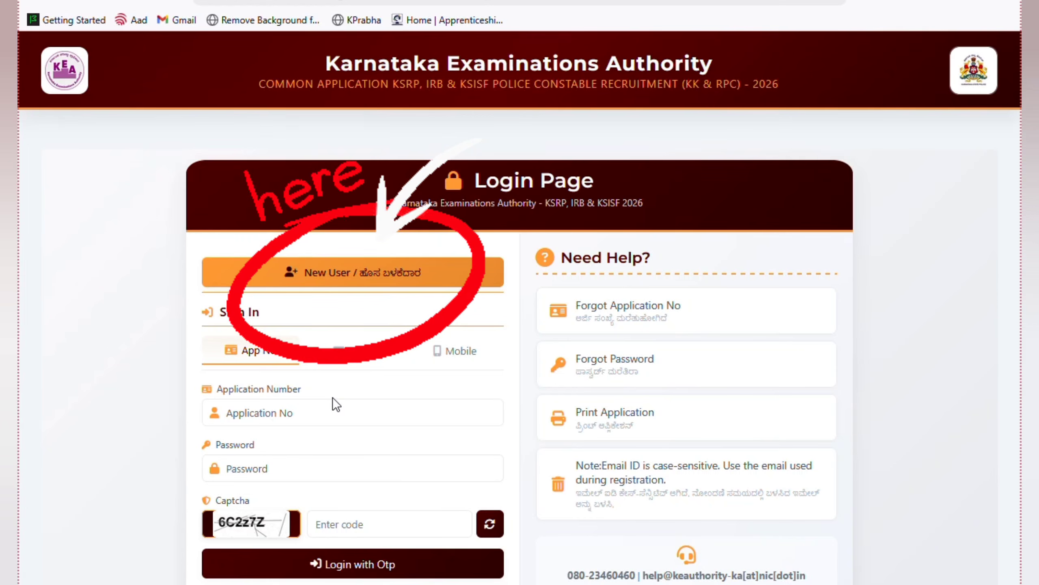
# - Start a New User registration, enlarge the page, and answer Yes to the KSEAB SSLC question
pyautogui.click(364, 281)
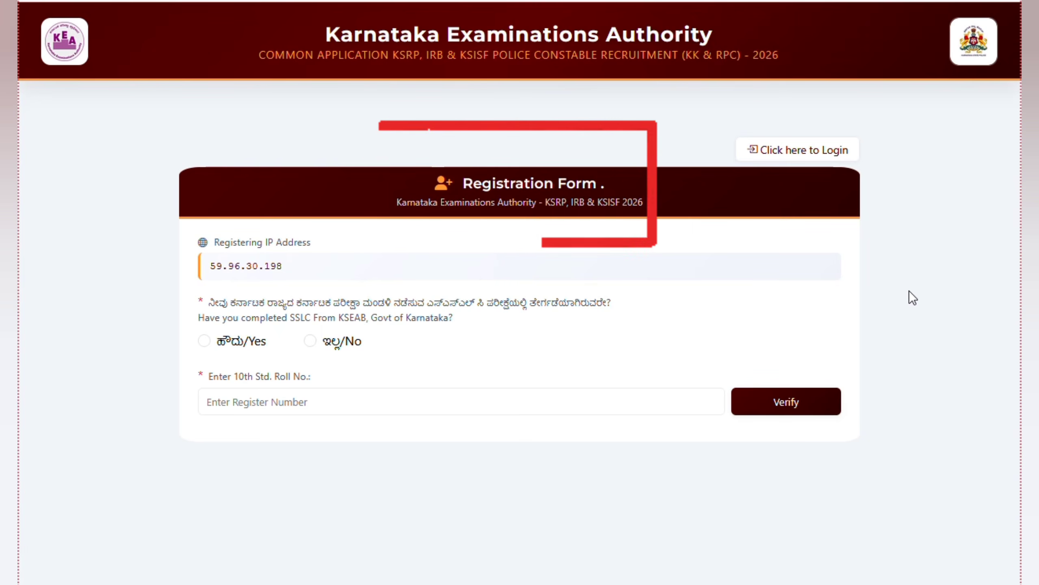
pyautogui.hotkey('ctrl', '+')
pyautogui.hotkey('ctrl', '+')
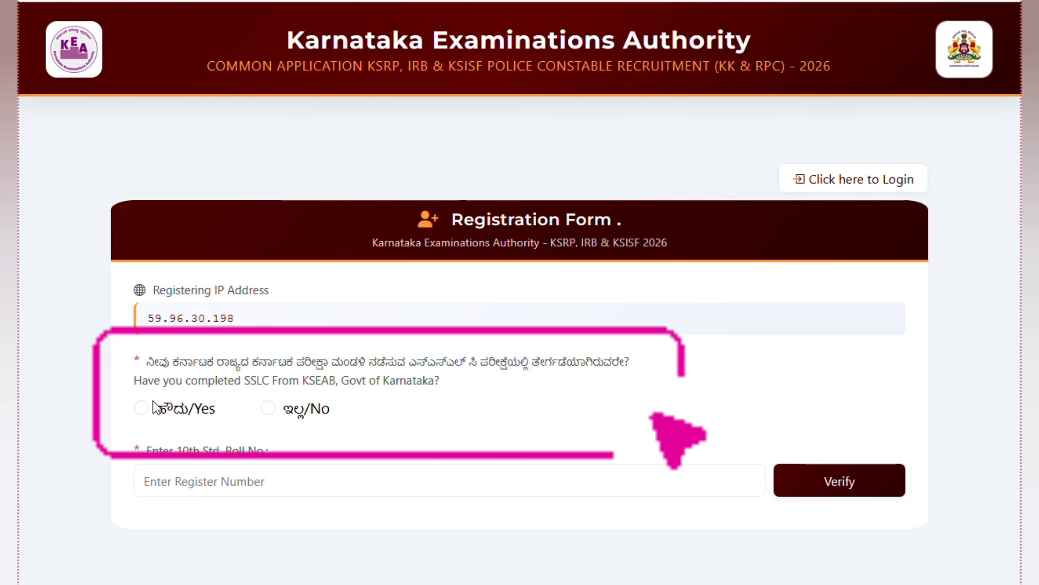
pyautogui.moveTo(158, 361); pyautogui.dragTo(612, 365)
pyautogui.click(142, 408)
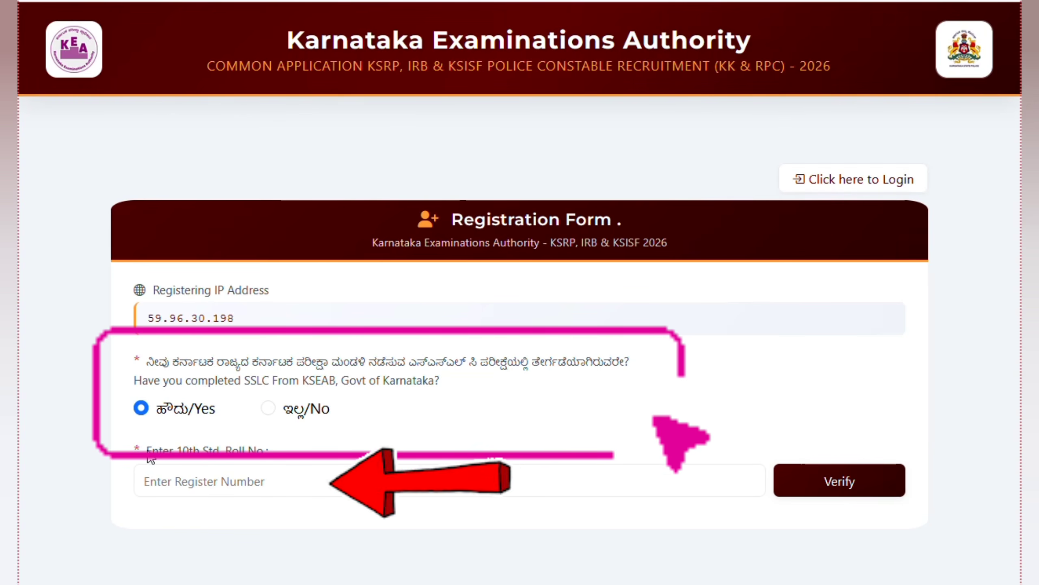
pyautogui.click(163, 481)
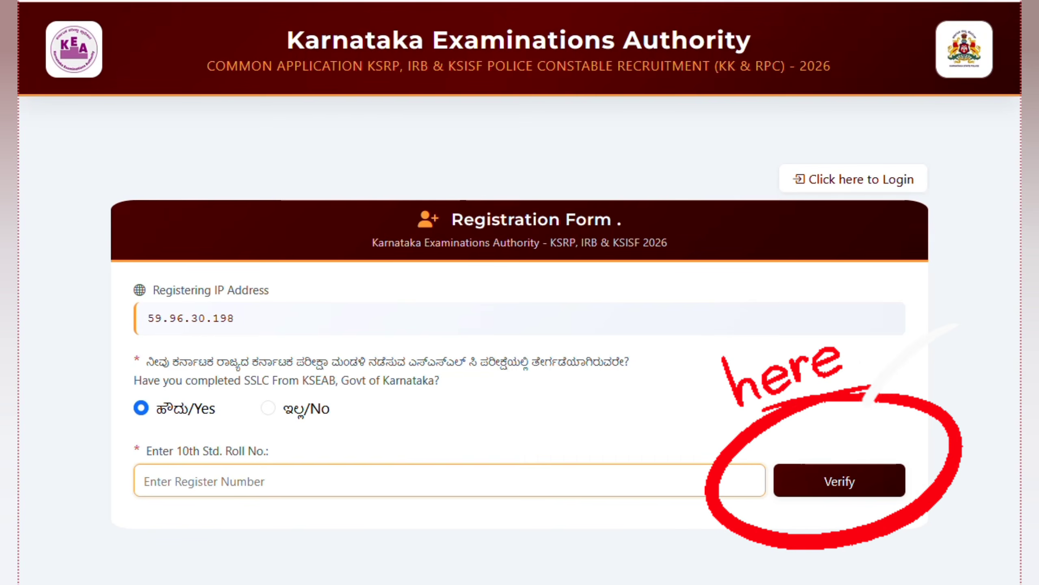
pyautogui.click(239, 410)
pyautogui.click(144, 483)
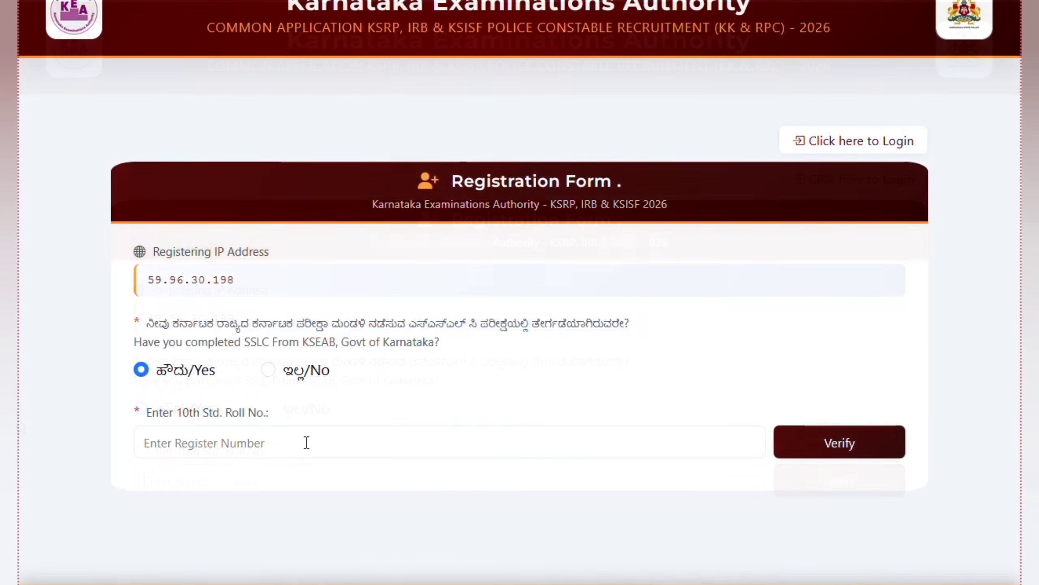
# - Answer No to the KSEAB SSLC question, with board MAHARASHTRA and passing year 2019
pyautogui.click(268, 370)
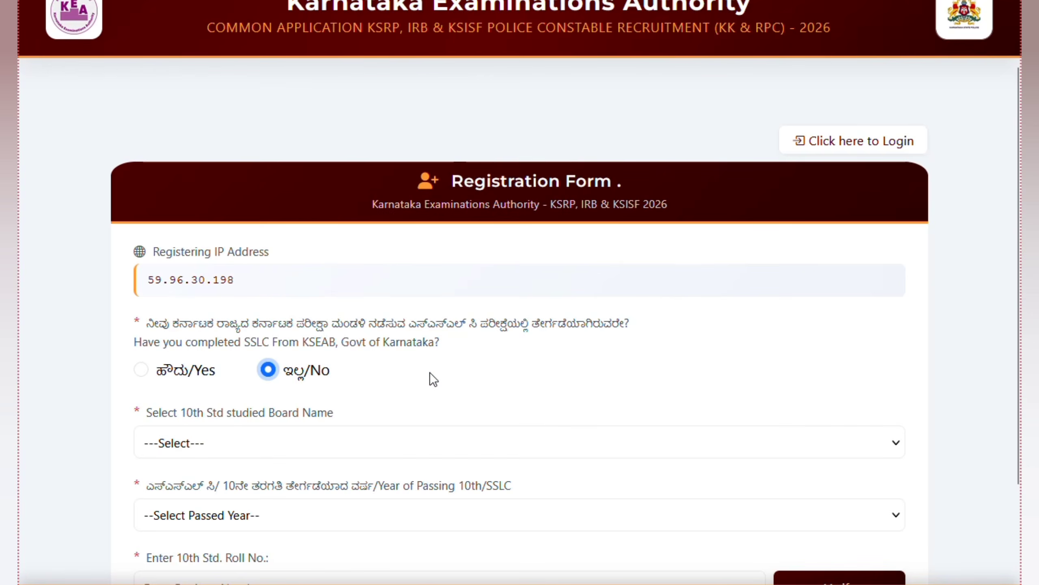
pyautogui.scroll(-2, 429, 379)
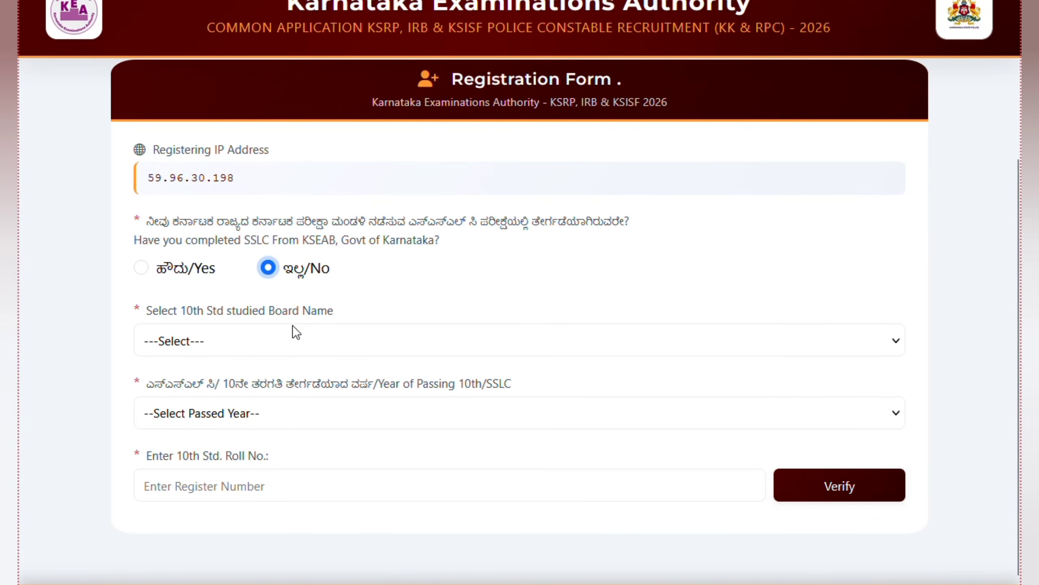
pyautogui.click(200, 353)
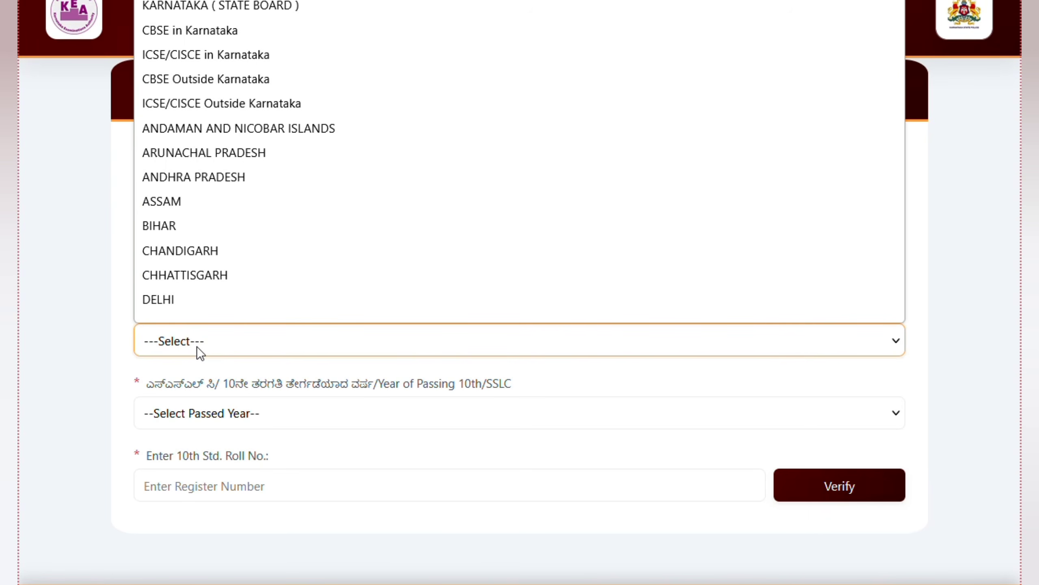
pyautogui.scroll(-2, 215, 118)
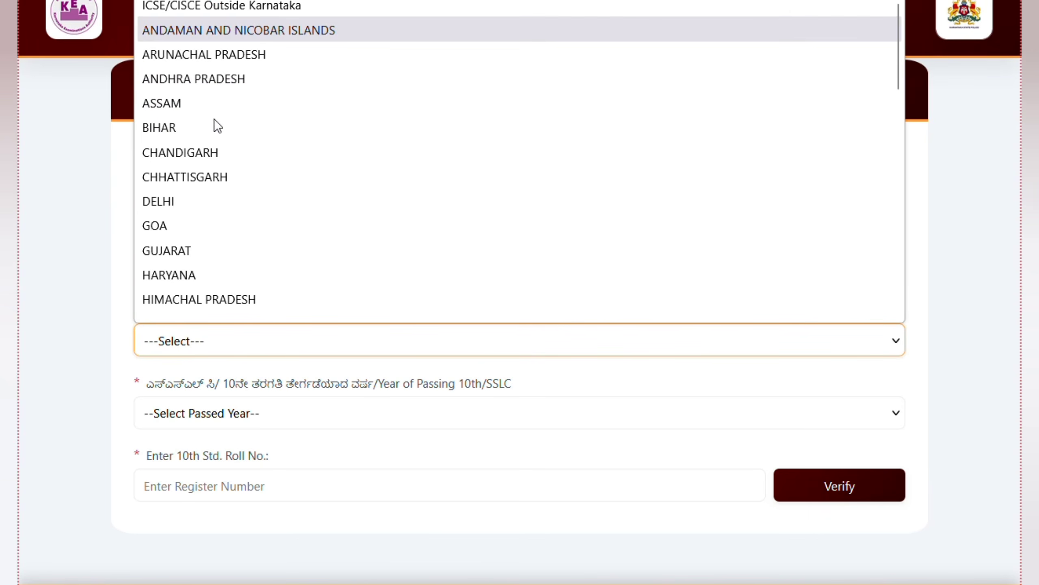
pyautogui.scroll(-3, 214, 118)
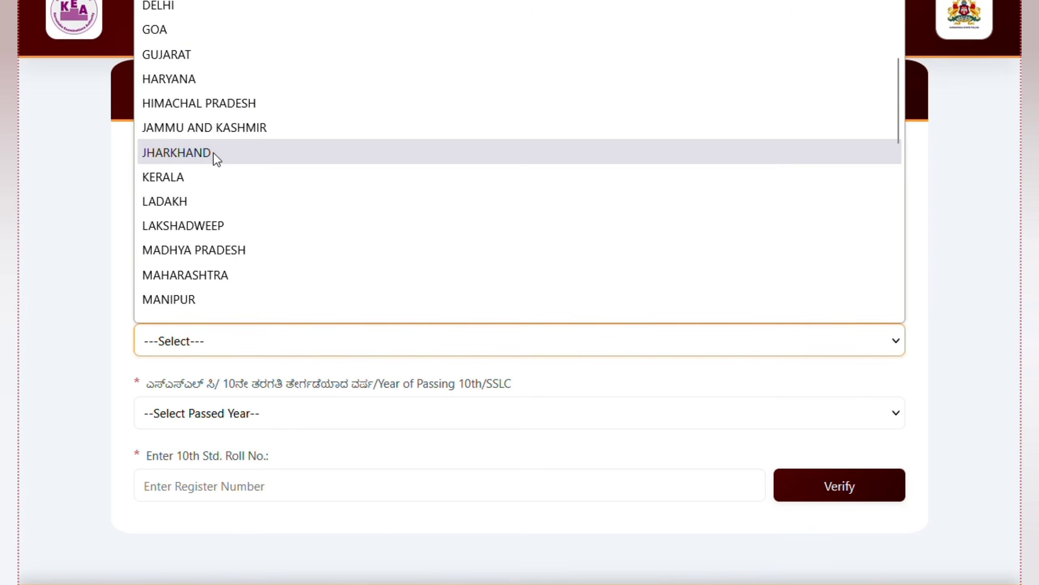
pyautogui.click(202, 283)
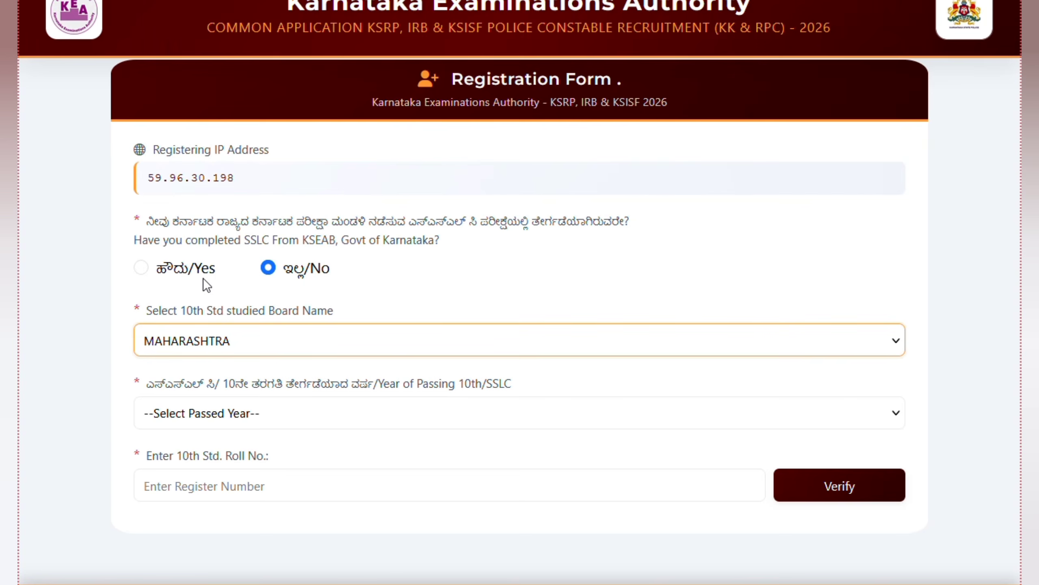
pyautogui.click(196, 418)
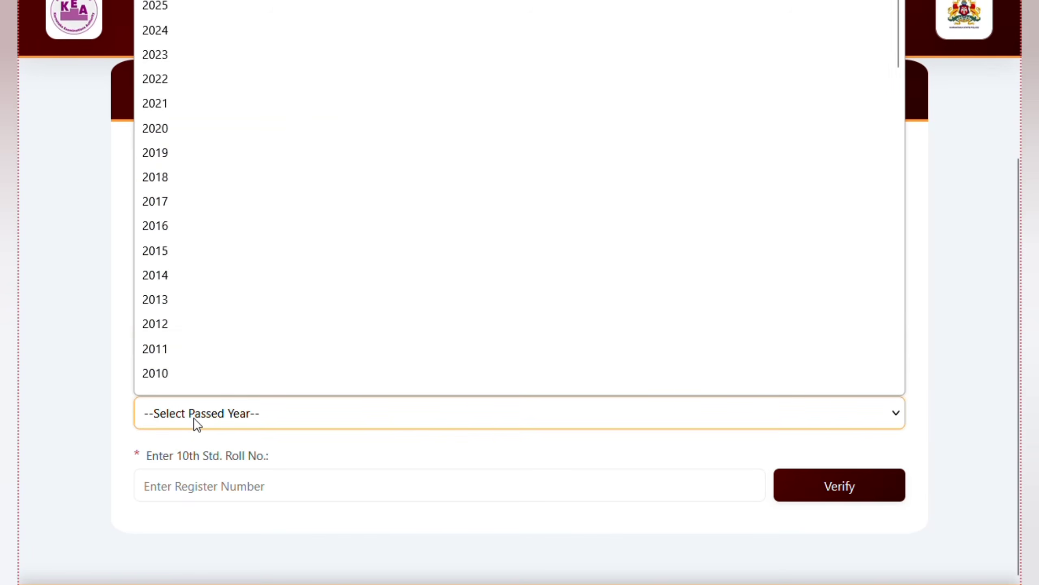
pyautogui.click(176, 149)
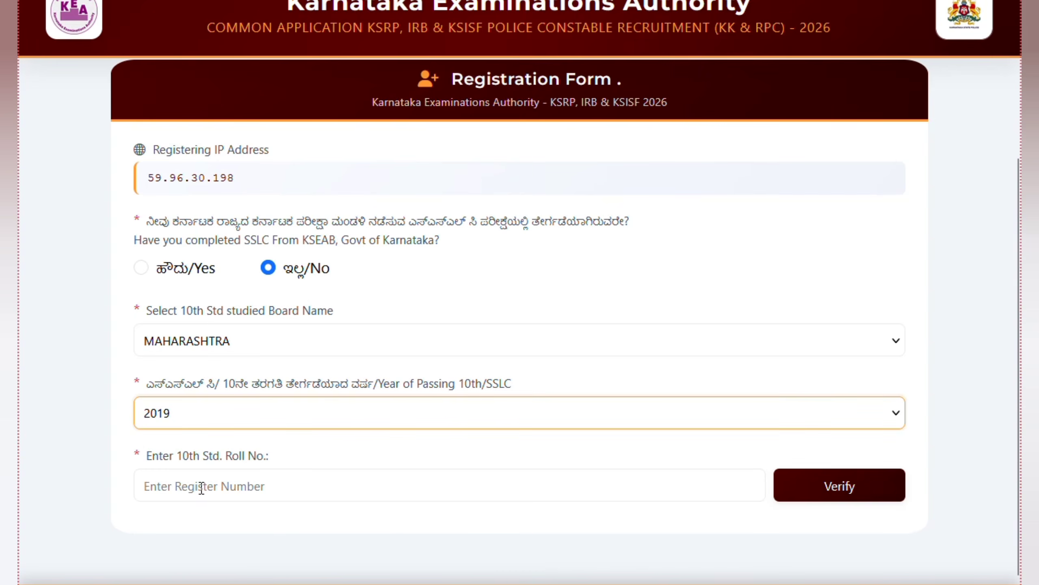
# - Enter the 10th Std roll number, verify it, and dismiss the Success message
pyautogui.click(174, 484)
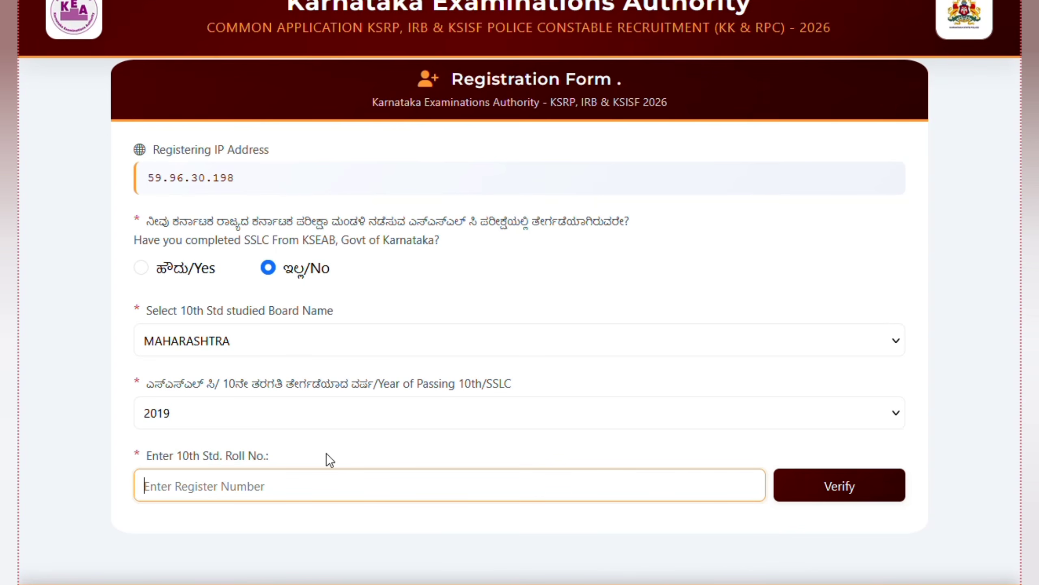
pyautogui.write('F')
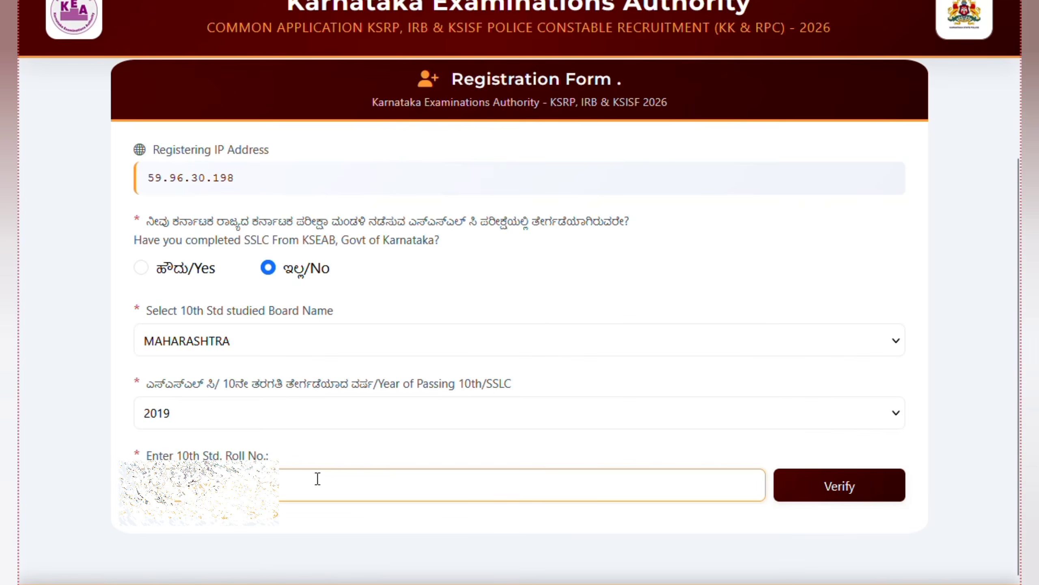
pyautogui.click(849, 486)
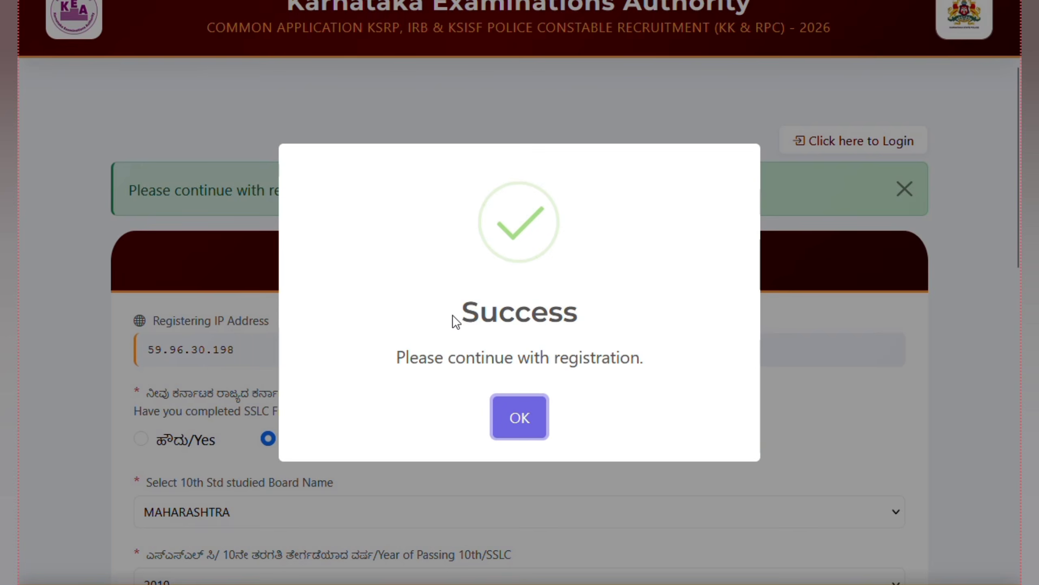
pyautogui.moveTo(453, 315); pyautogui.dragTo(630, 313)
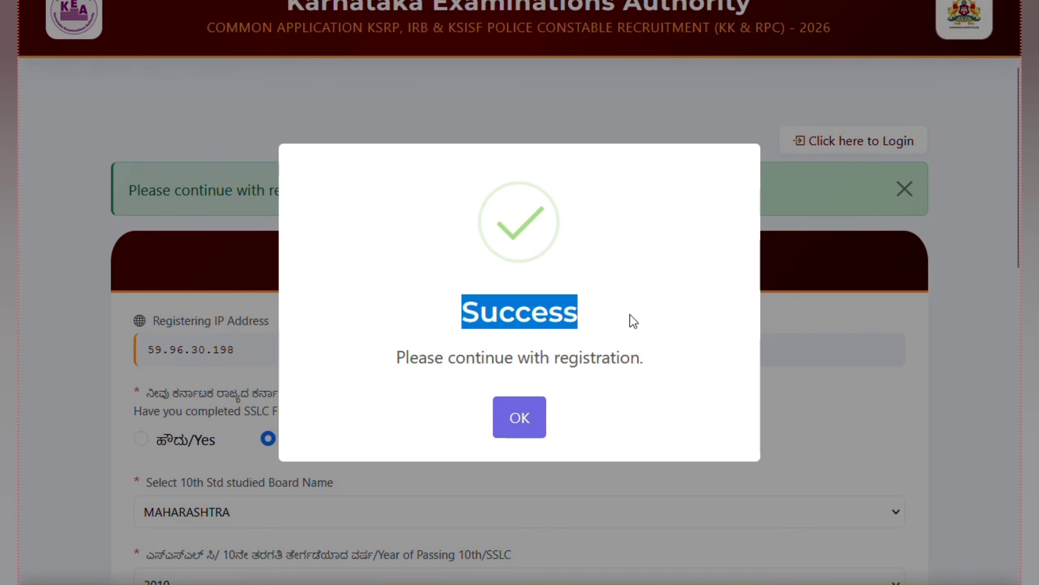
pyautogui.click(522, 417)
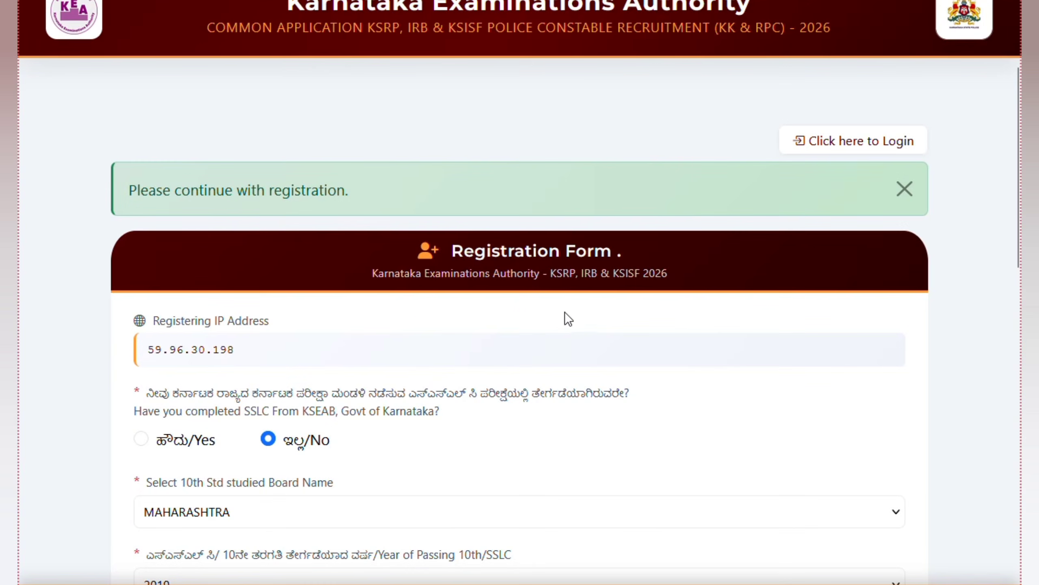
pyautogui.moveTo(123, 185); pyautogui.dragTo(380, 187)
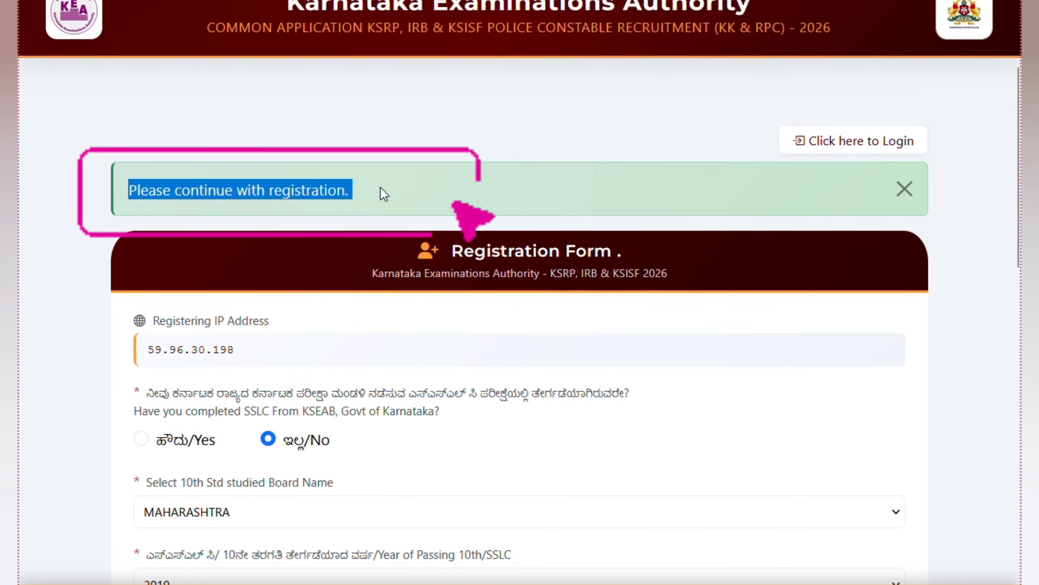
pyautogui.click(429, 123)
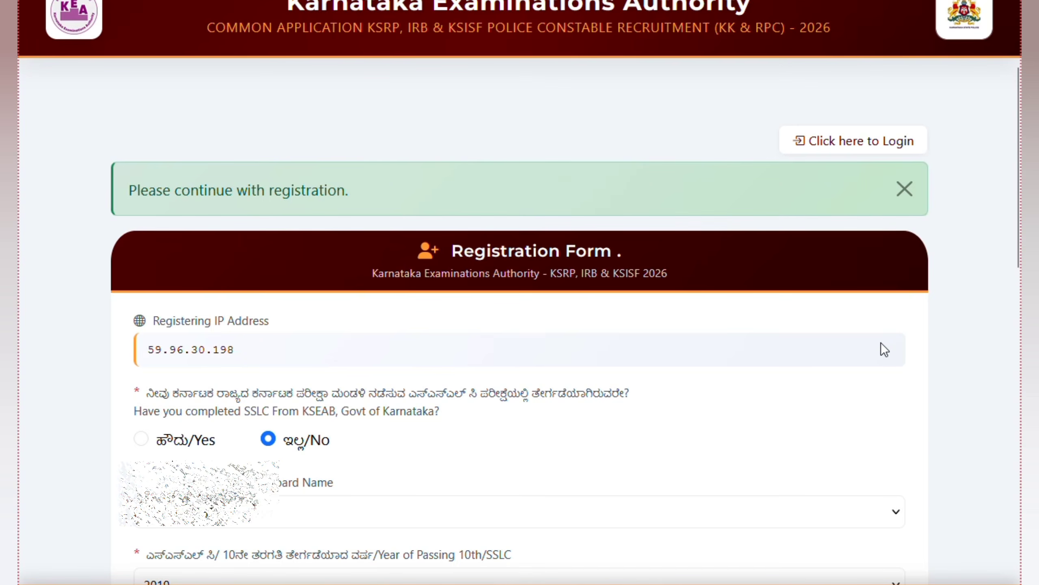
# - Set the candidate's date of birth to 6 August 2003
pyautogui.scroll(-10, 860, 348)
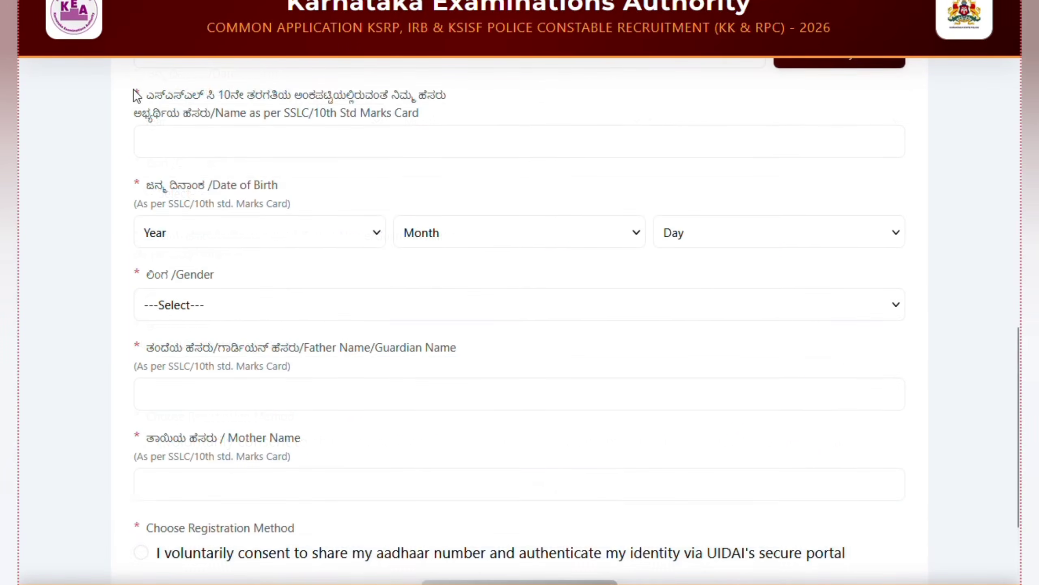
pyautogui.moveTo(135, 95); pyautogui.dragTo(453, 104)
pyautogui.click(323, 141)
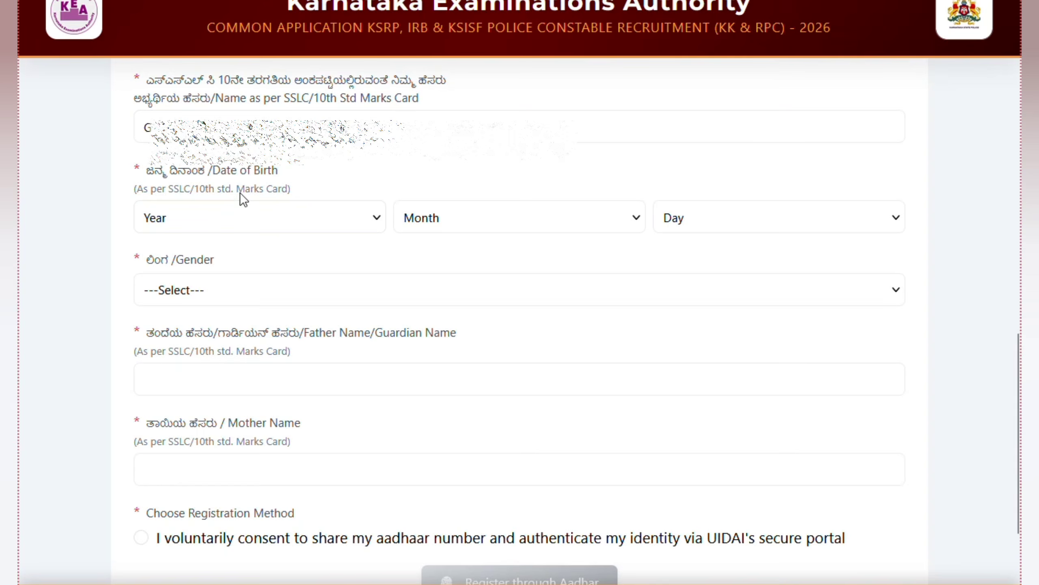
pyautogui.click(204, 219)
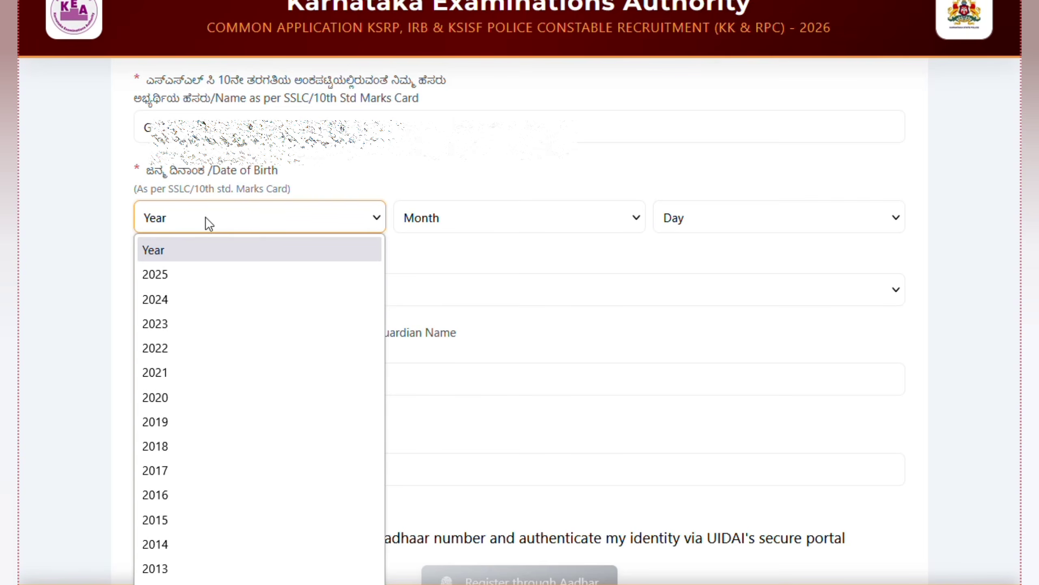
pyautogui.scroll(-5, 176, 493)
pyautogui.scroll(-3, 177, 487)
pyautogui.click(178, 487)
pyautogui.click(460, 221)
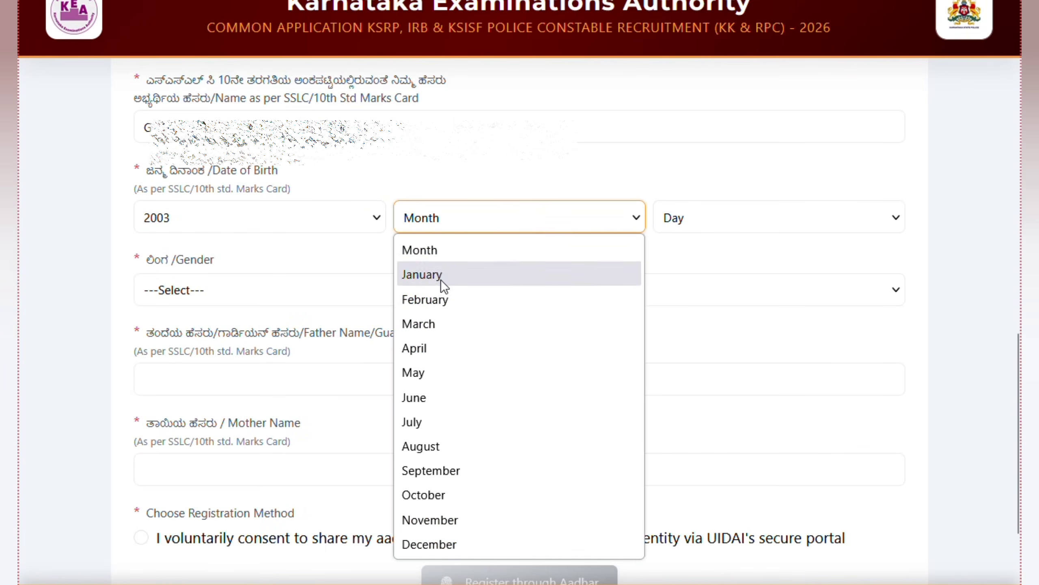
pyautogui.click(430, 448)
pyautogui.click(698, 217)
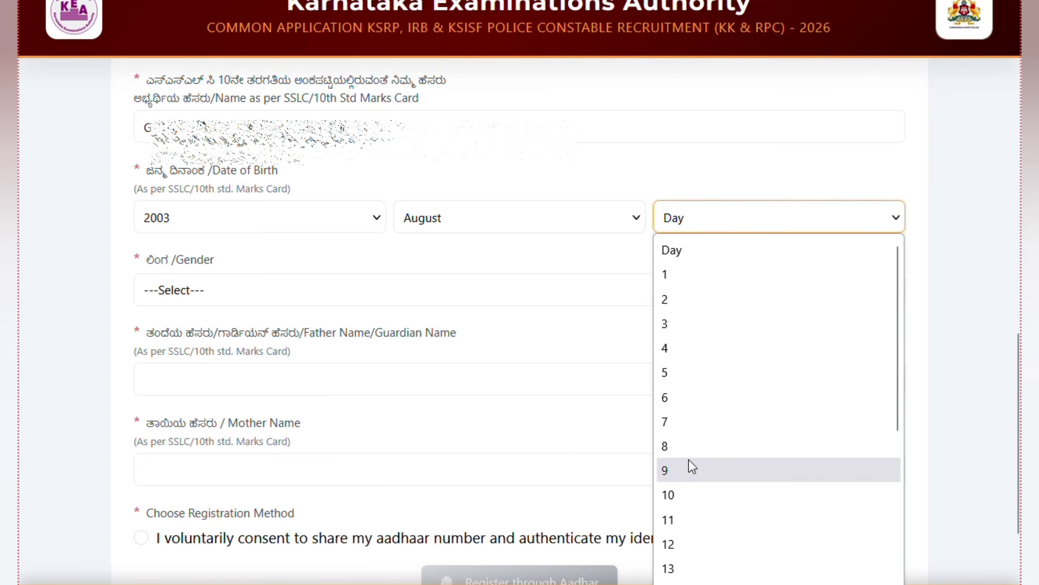
pyautogui.click(682, 397)
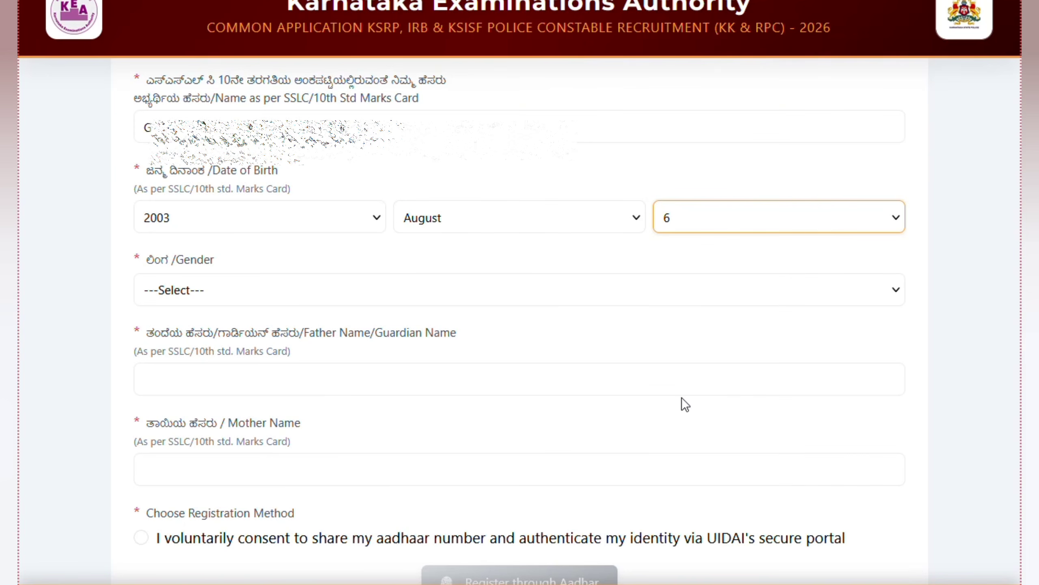
# - Choose Male as gender, fill in the father's and mother's names, and consent to Aadhaar registration
pyautogui.click(207, 291)
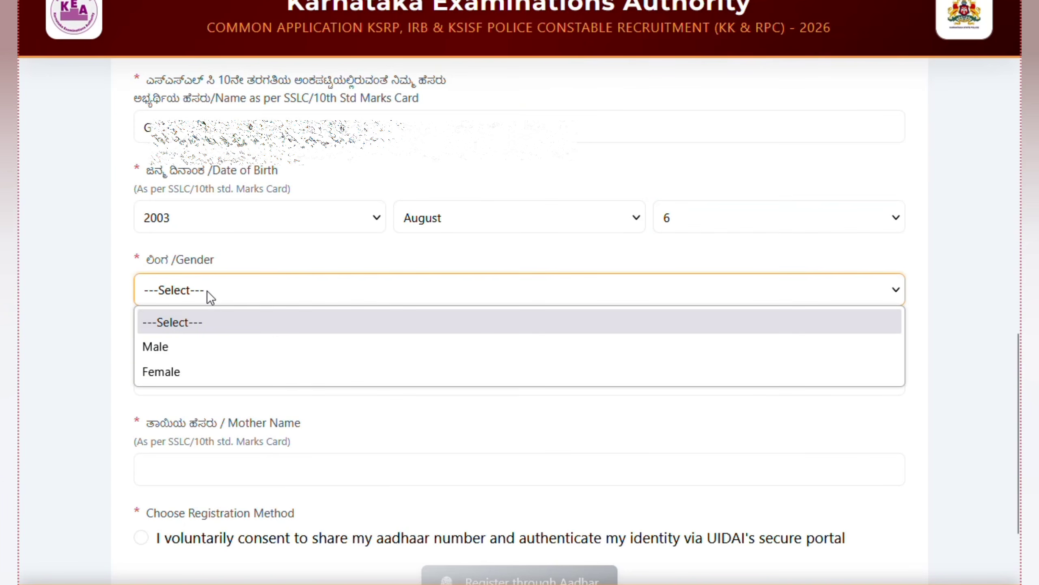
pyautogui.click(192, 344)
pyautogui.scroll(-2, 666, 329)
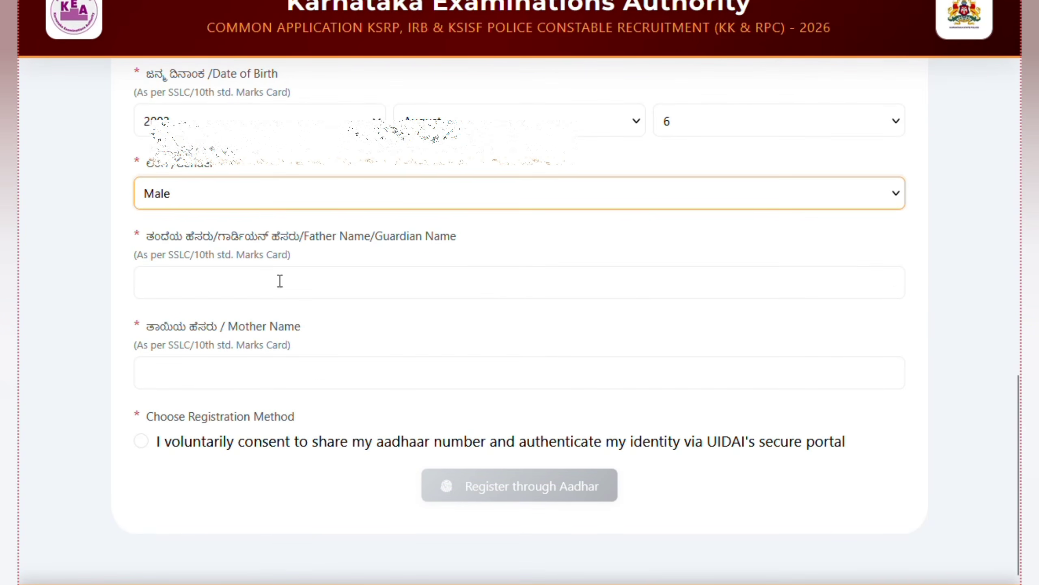
pyautogui.click(175, 285)
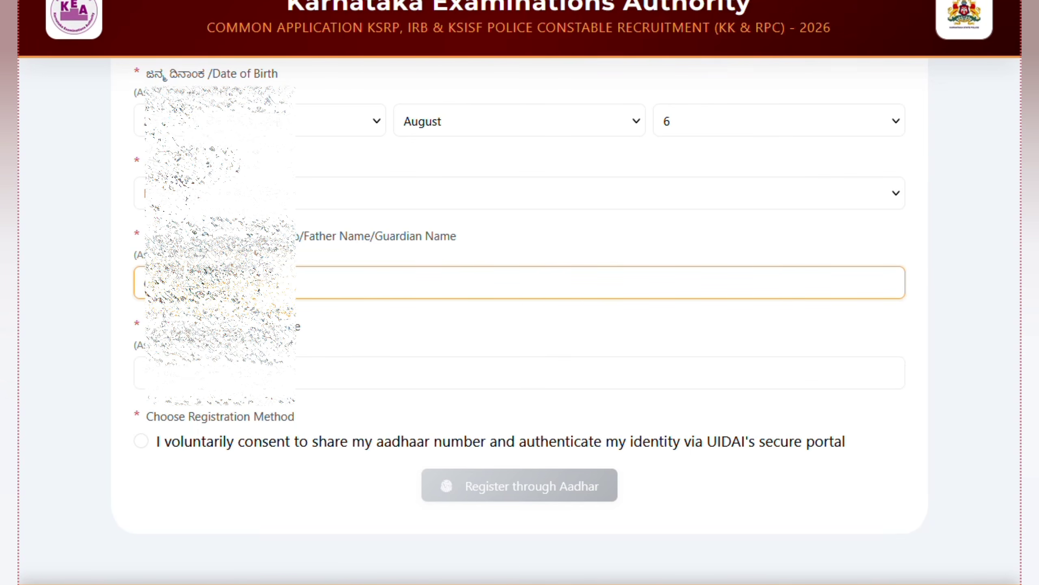
pyautogui.press('Tab')
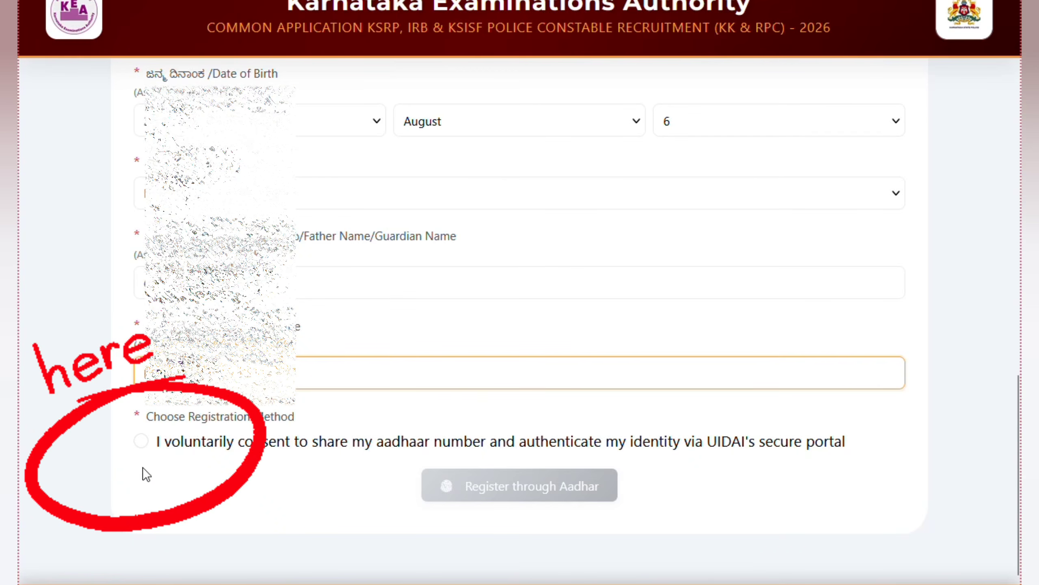
pyautogui.click(142, 441)
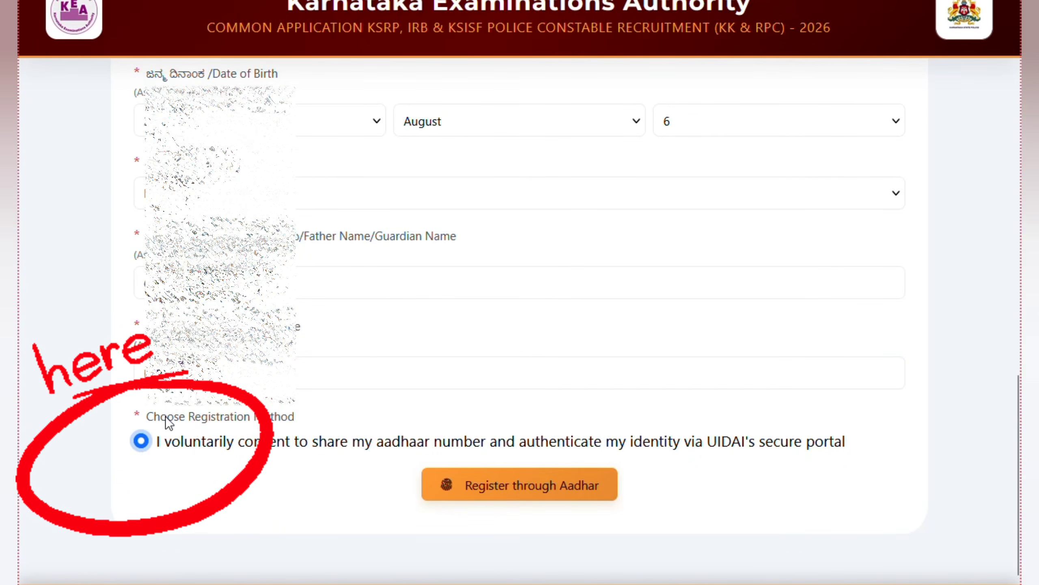
pyautogui.moveTo(166, 416); pyautogui.dragTo(352, 475)
pyautogui.click(353, 475)
# - Start registration through Aadhaar, agree to e-KYC, enter the Aadhaar number and accept the declaration
pyautogui.click(551, 487)
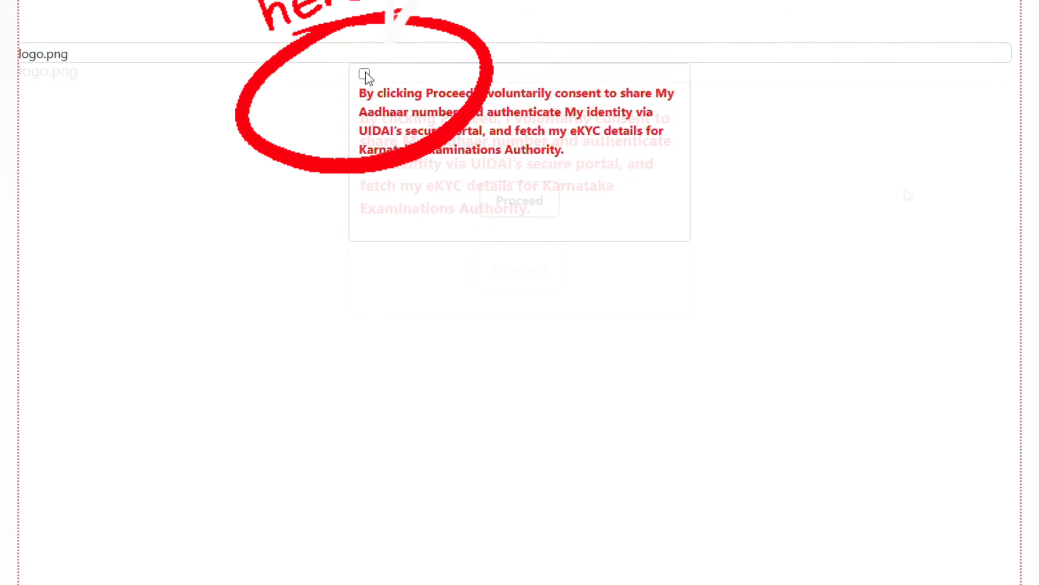
pyautogui.click(365, 74)
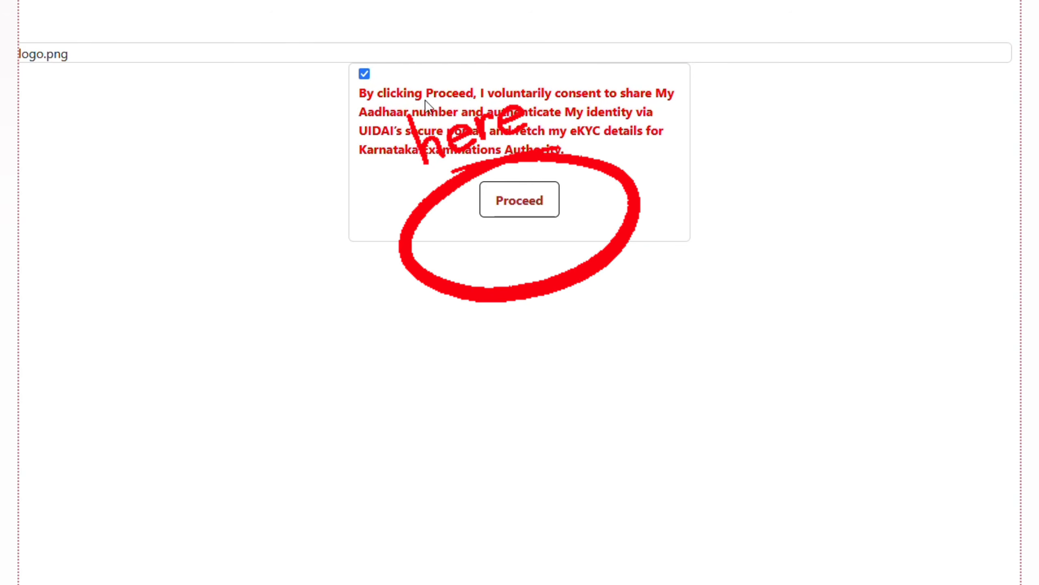
pyautogui.click(538, 197)
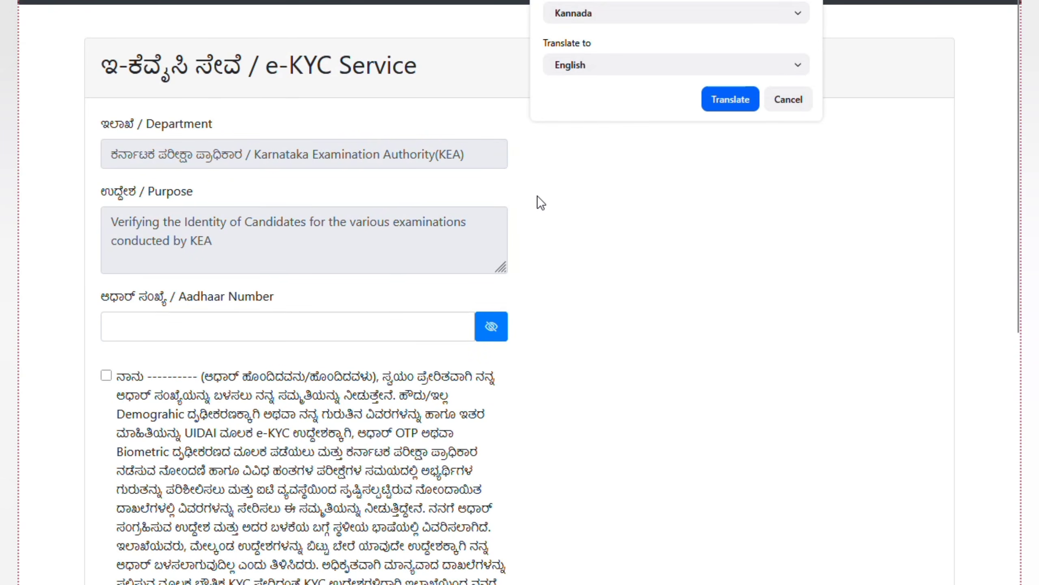
pyautogui.click(794, 108)
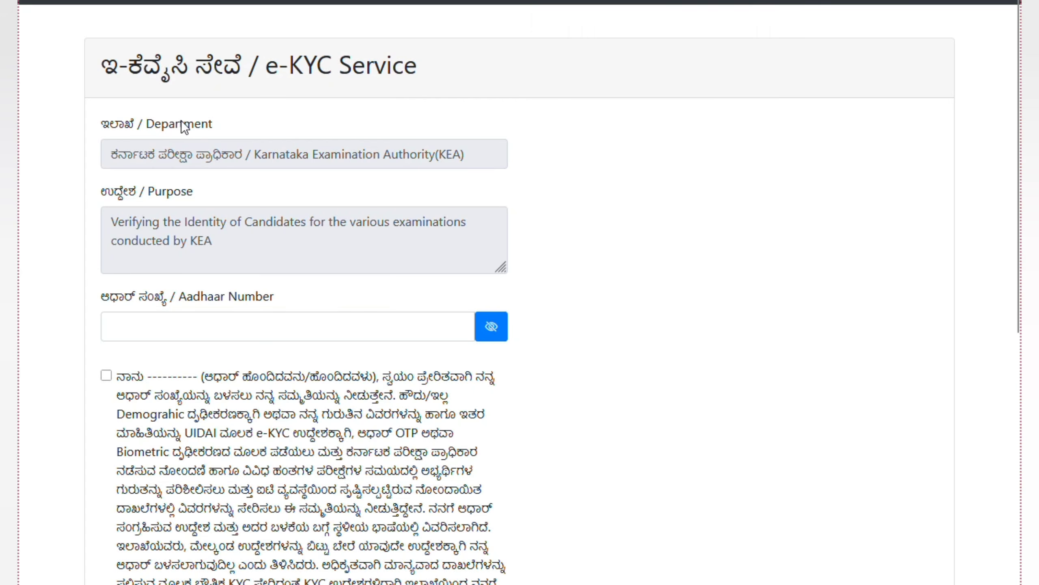
pyautogui.moveTo(96, 72); pyautogui.dragTo(490, 71)
pyautogui.scroll(-4, 616, 296)
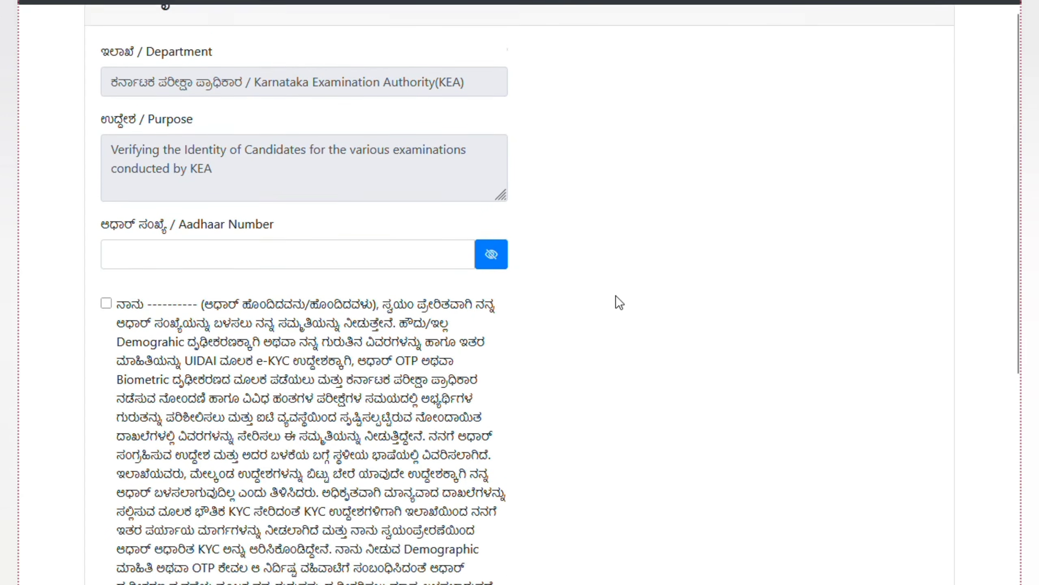
pyautogui.moveTo(90, 133); pyautogui.dragTo(341, 137)
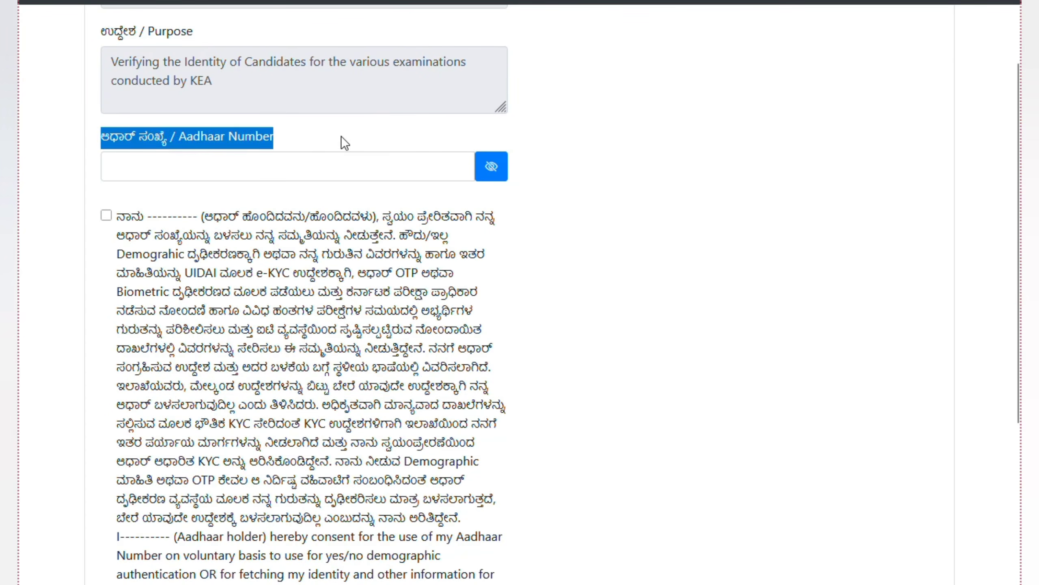
pyautogui.click(341, 137)
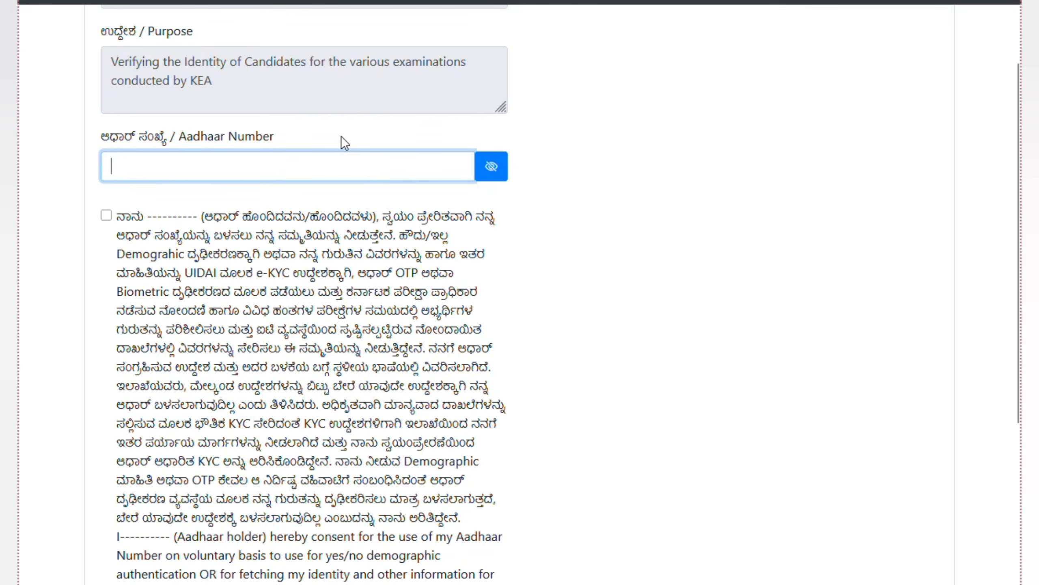
pyautogui.write('•••••••••••')
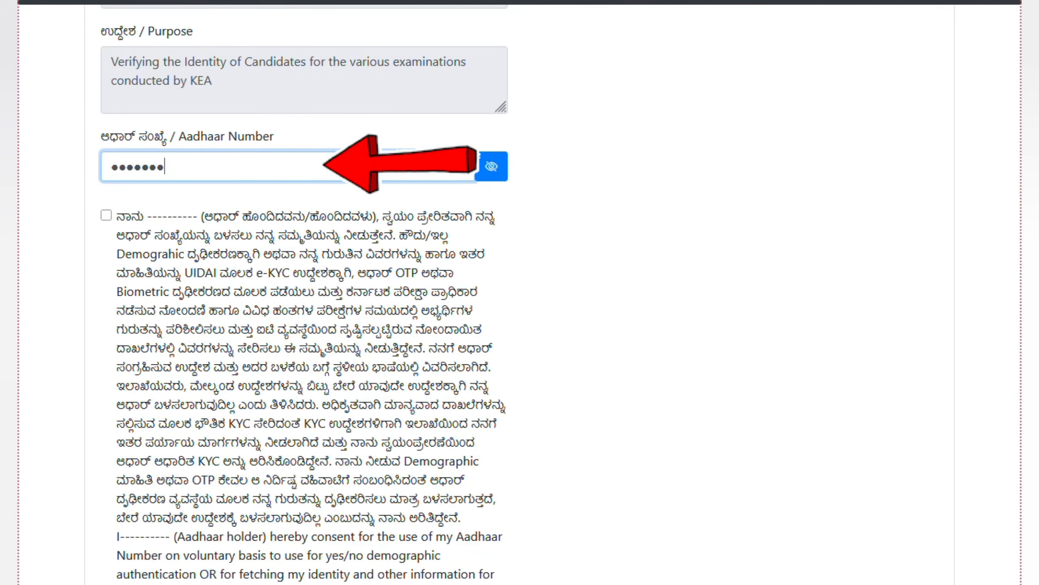
pyautogui.write('•')
pyautogui.click(106, 216)
pyautogui.click(106, 216)
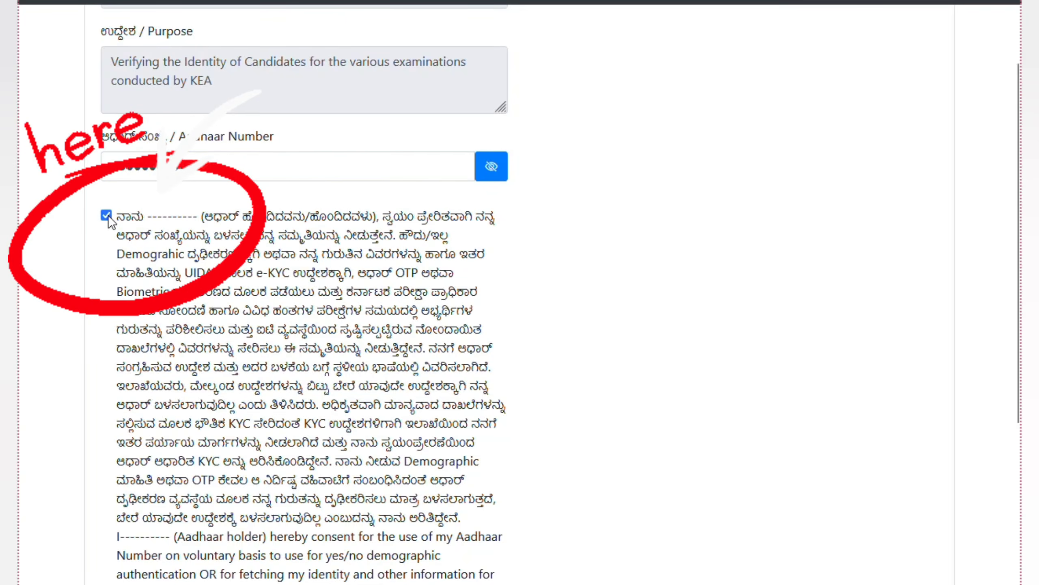
# - Choose OTP authentication, generate the code, enter the received OTP and submit
pyautogui.scroll(-10, 104, 539)
pyautogui.click(106, 525)
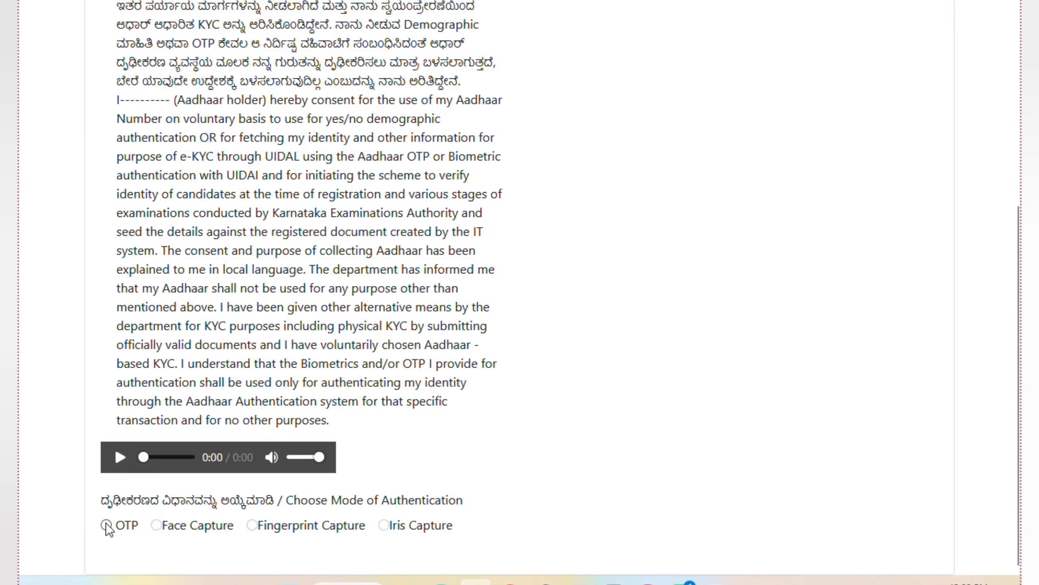
pyautogui.click(466, 15)
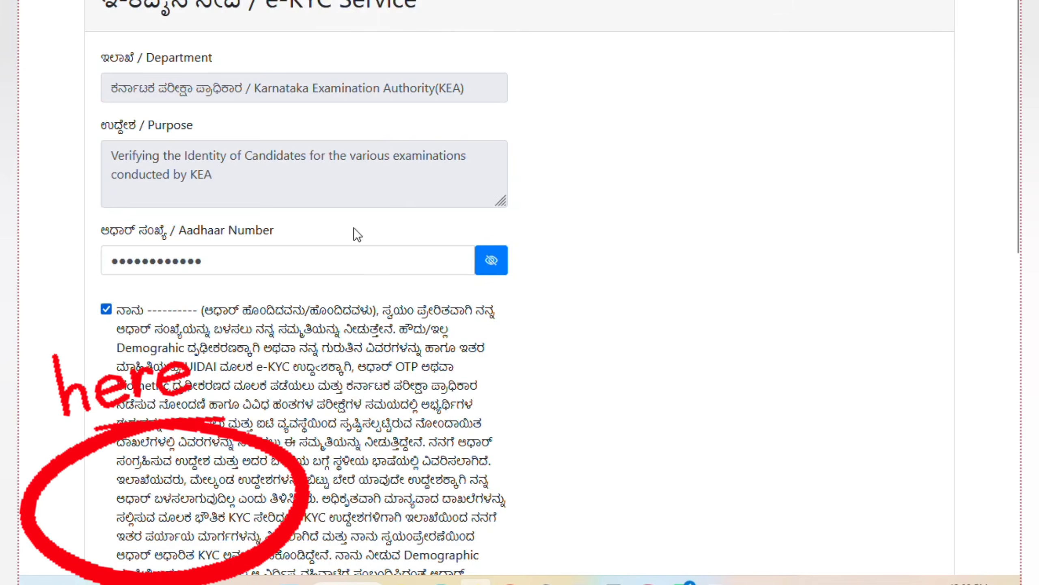
pyautogui.scroll(-10, 354, 228)
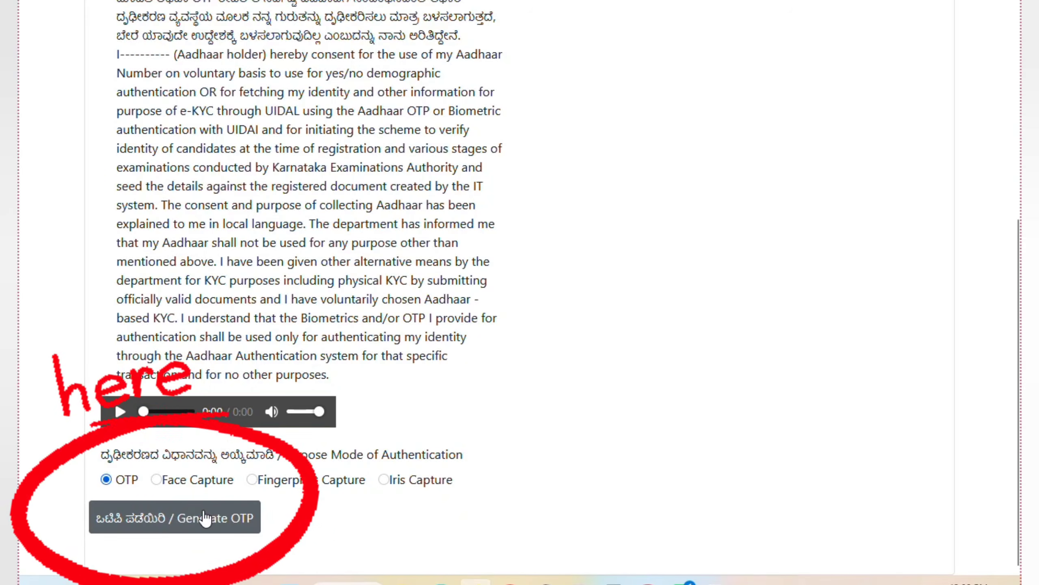
pyautogui.click(168, 519)
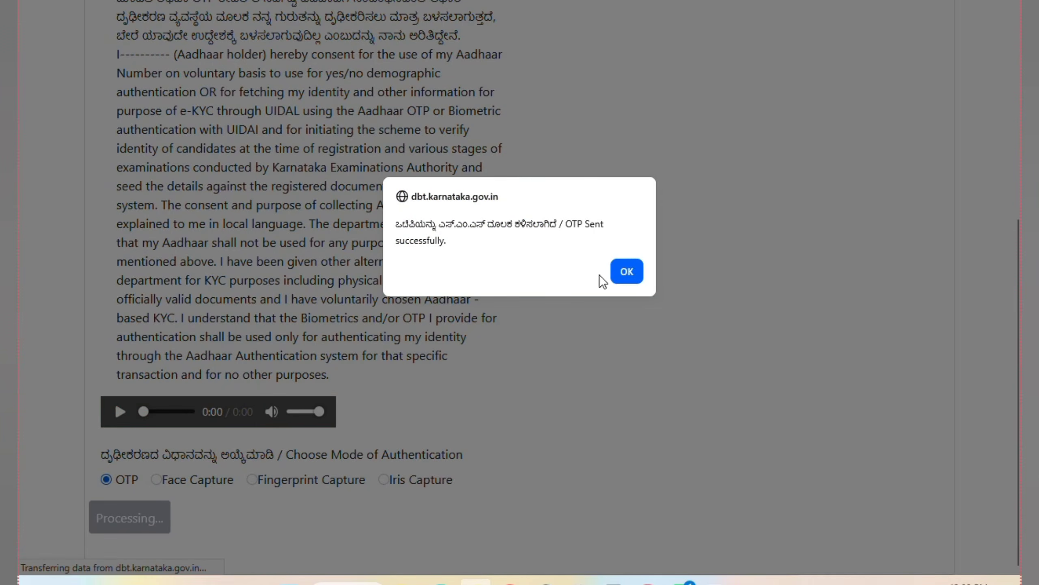
pyautogui.click(628, 270)
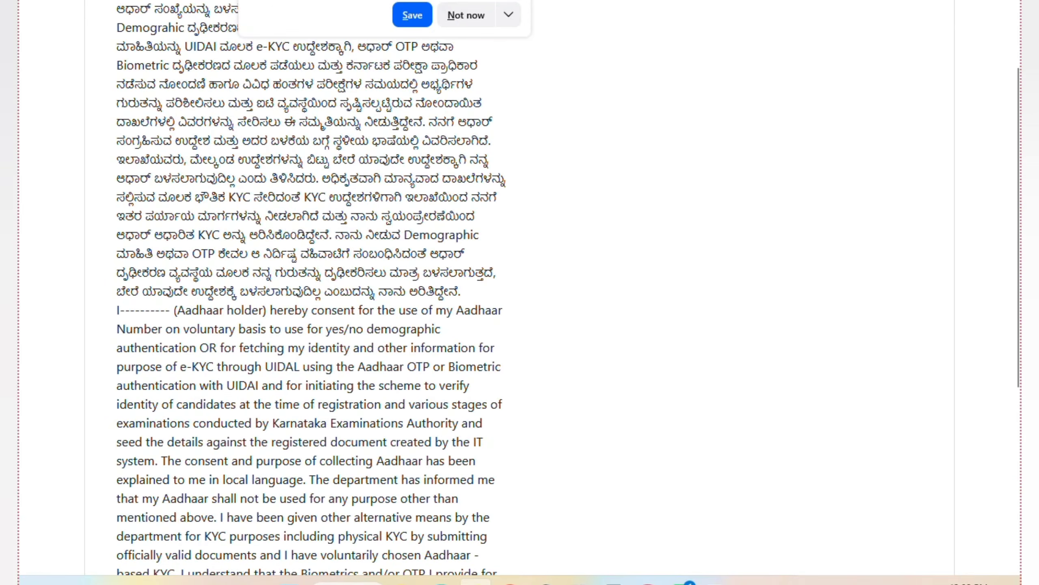
pyautogui.click(467, 15)
pyautogui.scroll(-5, 434, 354)
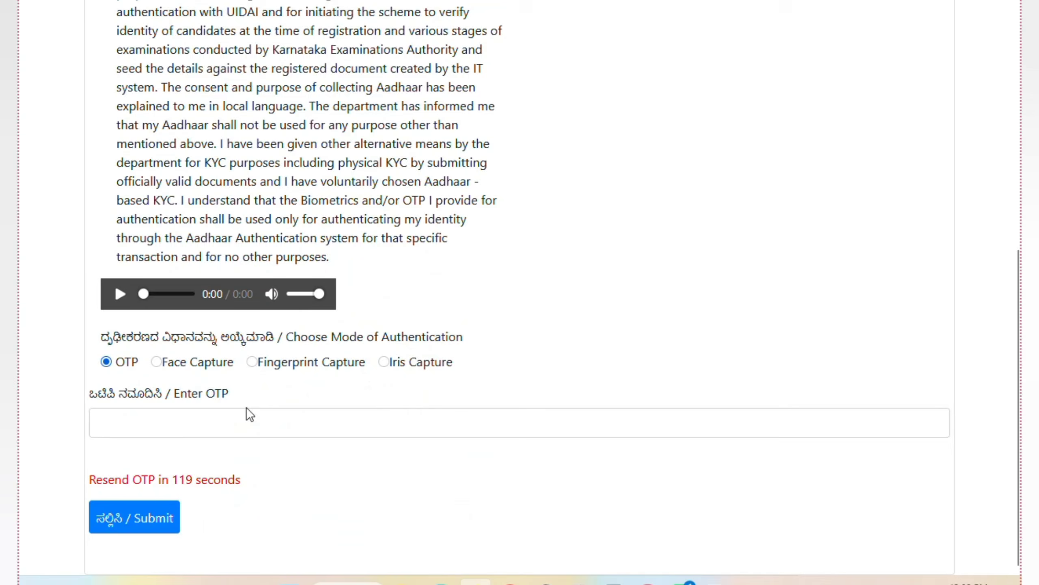
pyautogui.click(132, 426)
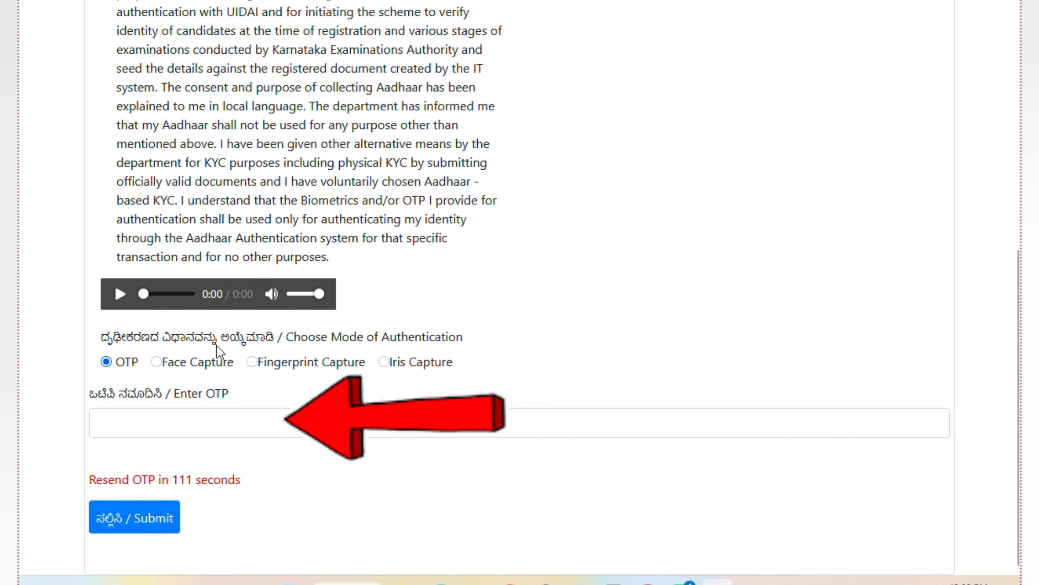
pyautogui.click(109, 425)
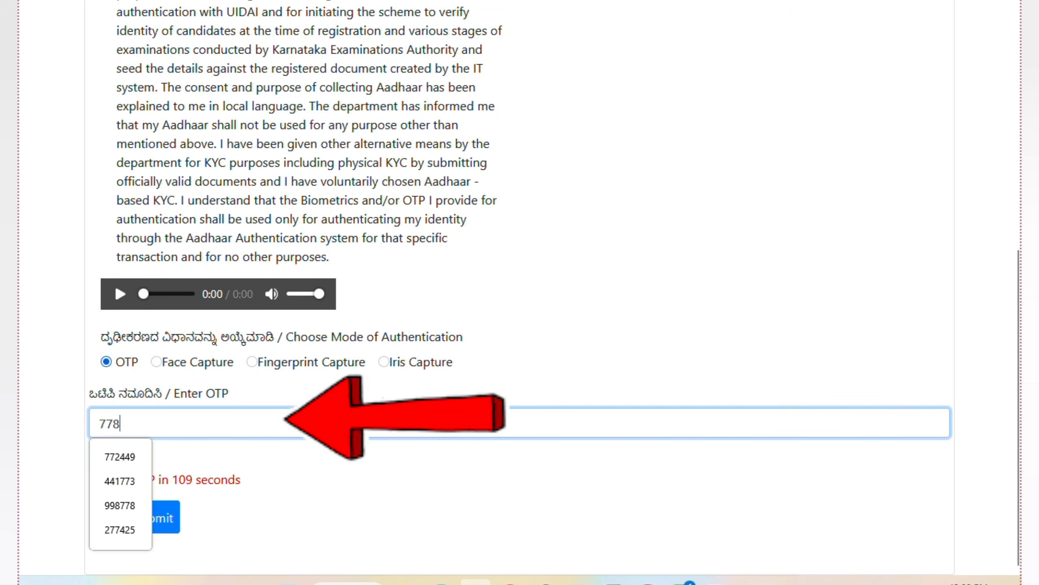
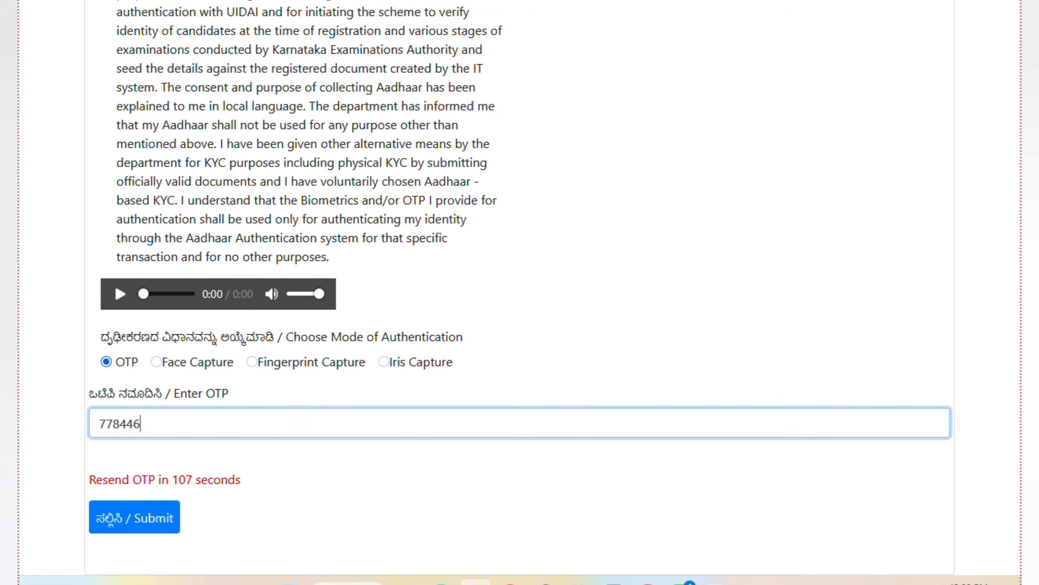
pyautogui.click(146, 519)
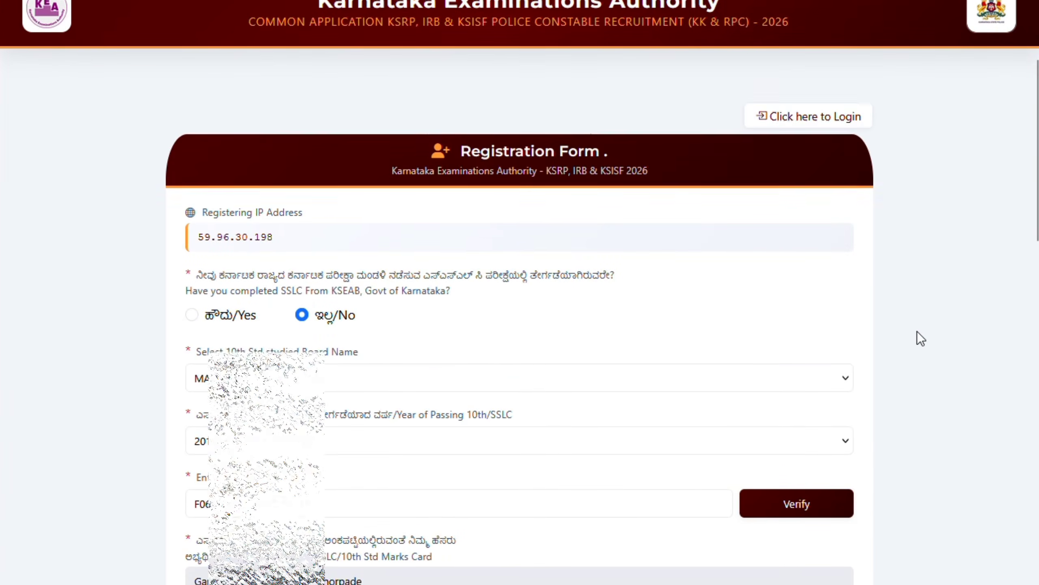
# - Set qualification to PUC / 12th / Equivalent and nationality to Indian
pyautogui.scroll(-15, 491, 253)
pyautogui.scroll(-8, 492, 256)
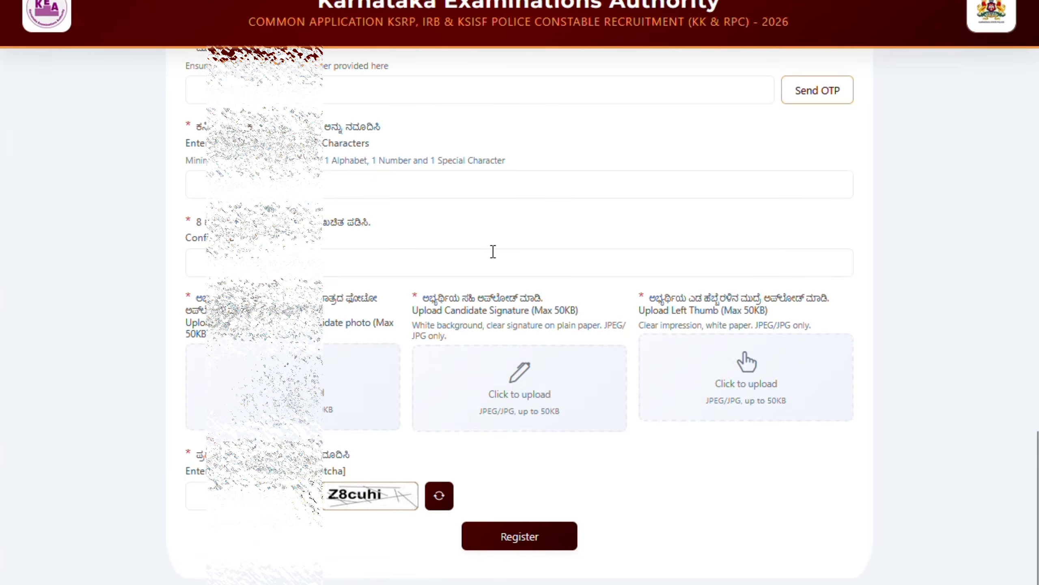
pyautogui.scroll(4, 460, 229)
pyautogui.scroll(2, 310, 207)
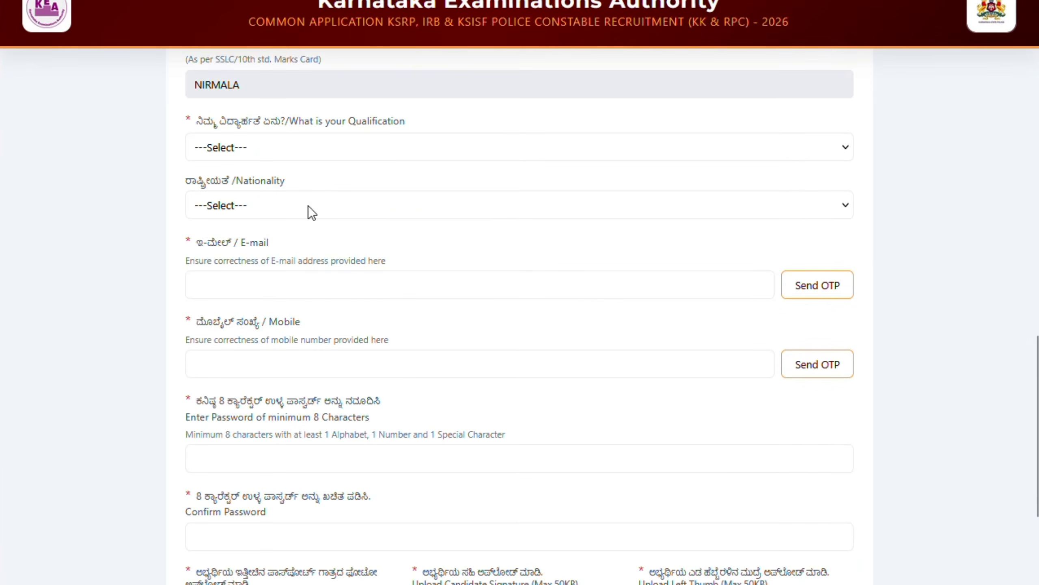
pyautogui.moveTo(195, 120); pyautogui.dragTo(454, 118)
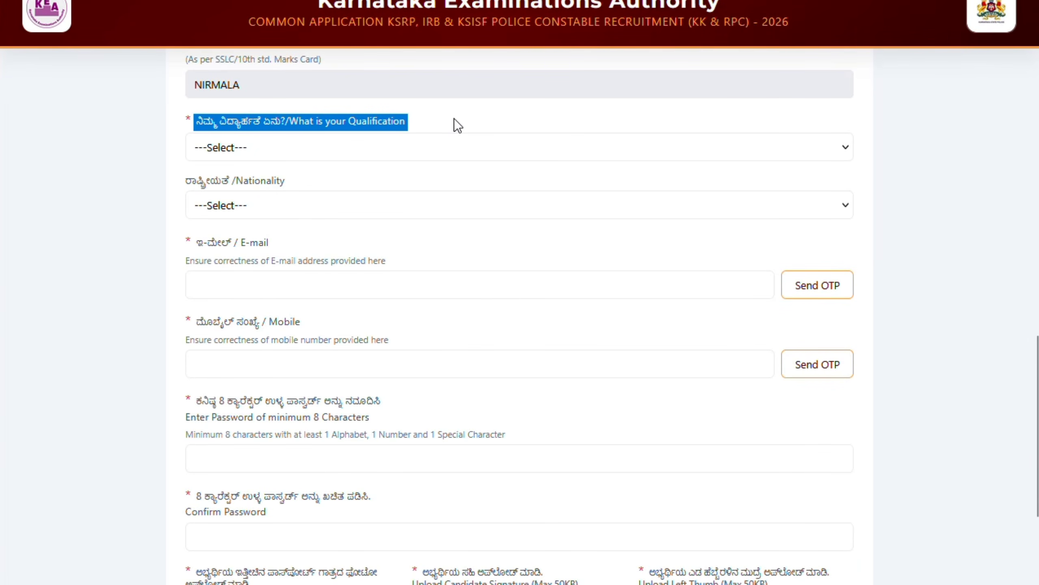
pyautogui.moveTo(186, 180); pyautogui.dragTo(342, 183)
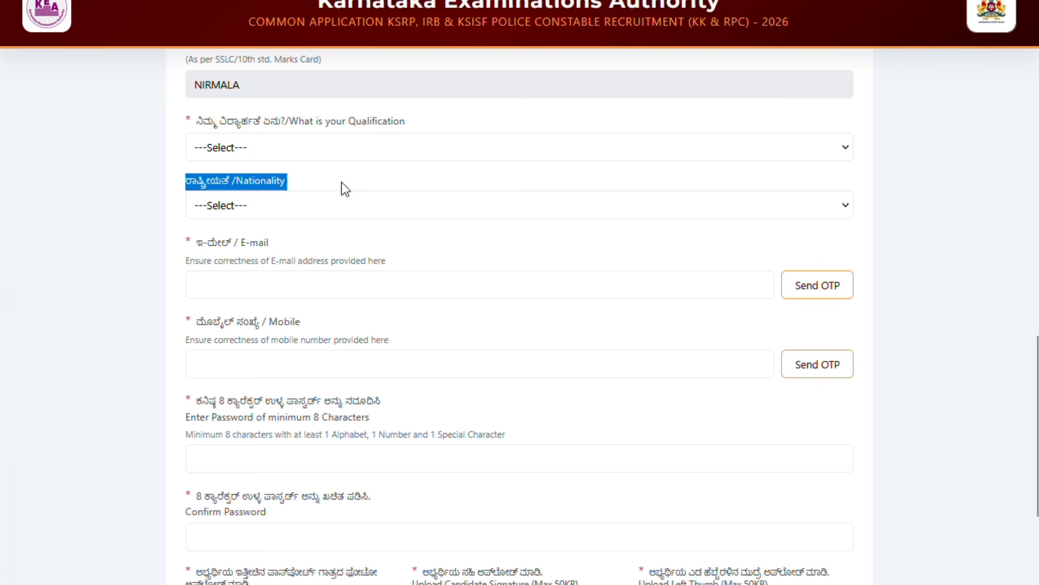
pyautogui.click(276, 139)
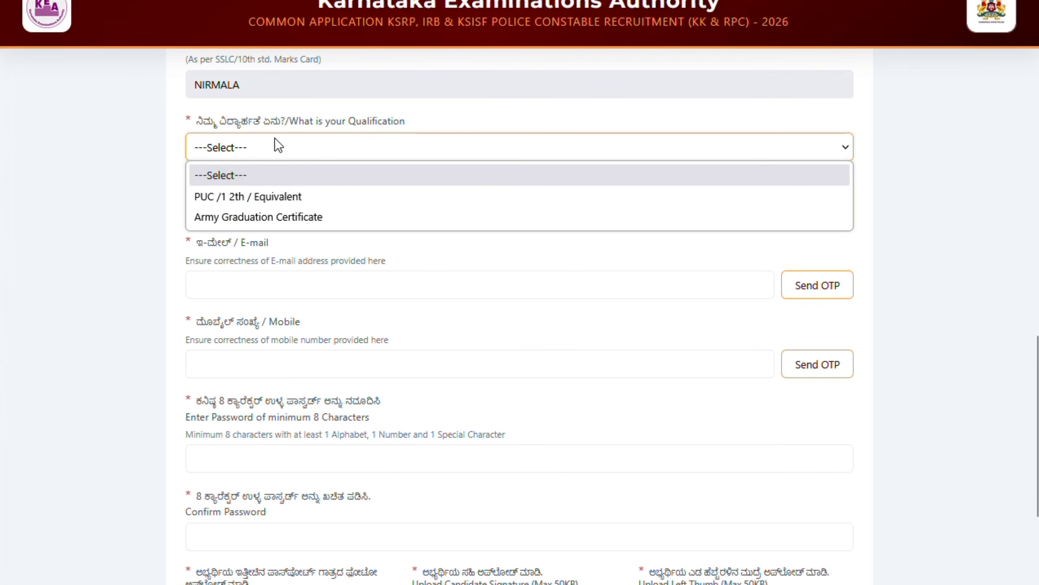
pyautogui.click(253, 198)
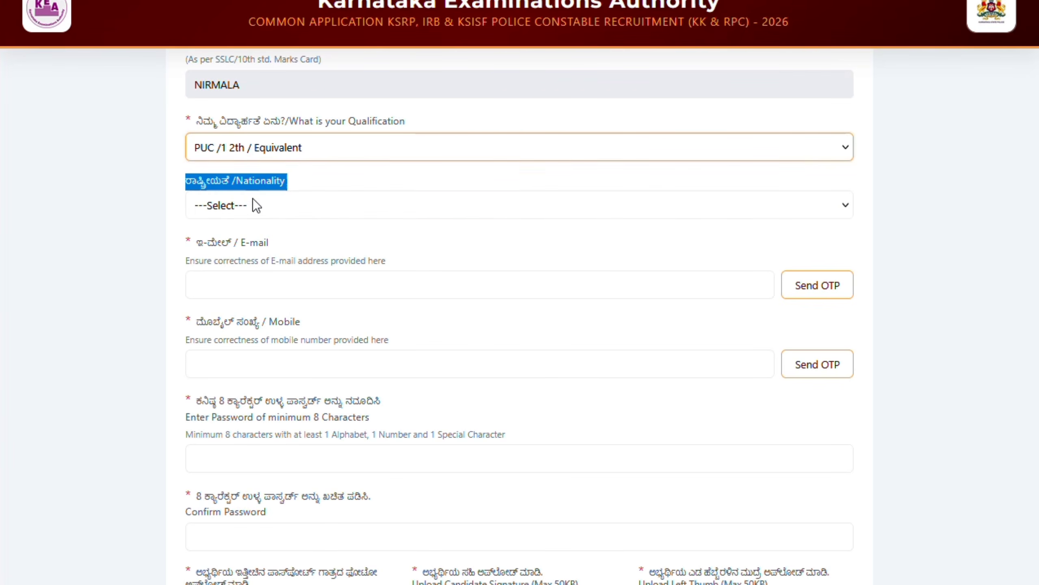
pyautogui.click(222, 206)
pyautogui.click(221, 262)
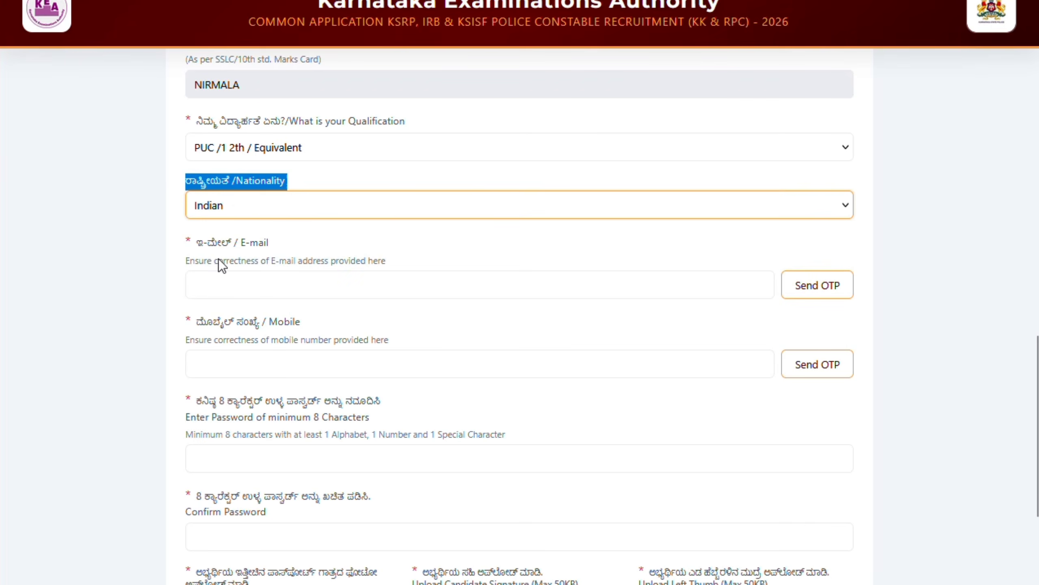
pyautogui.click(140, 261)
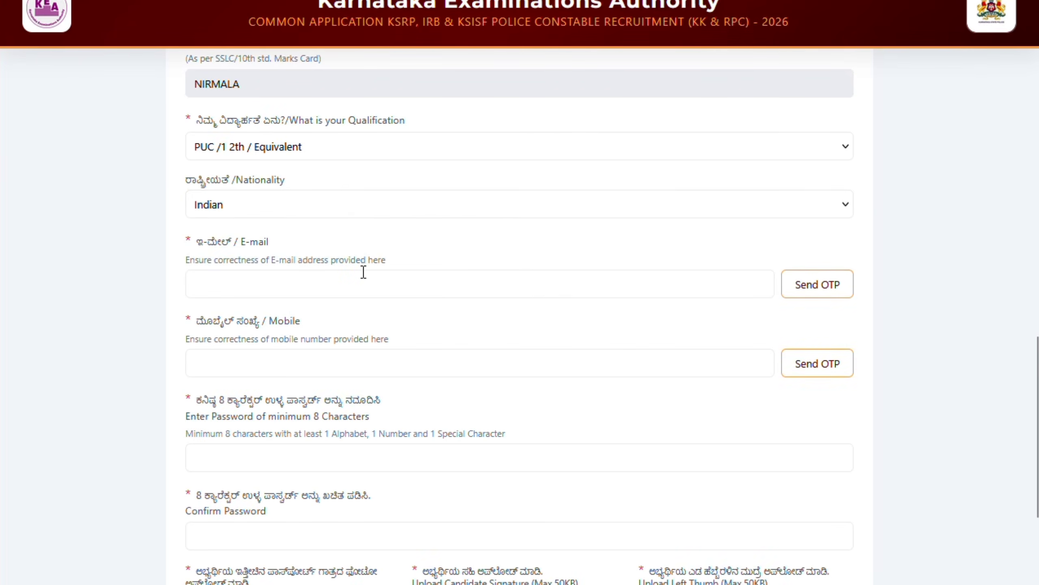
# - Review the E-mail, Mobile, Password and Confirm Password field labels
pyautogui.scroll(-3, 362, 271)
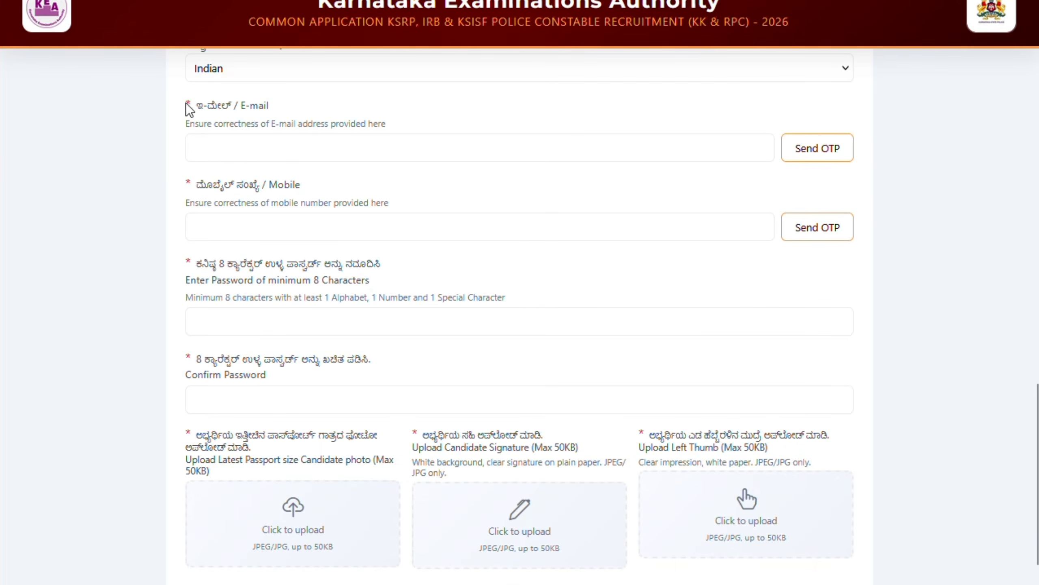
pyautogui.tripleClick(186, 103)
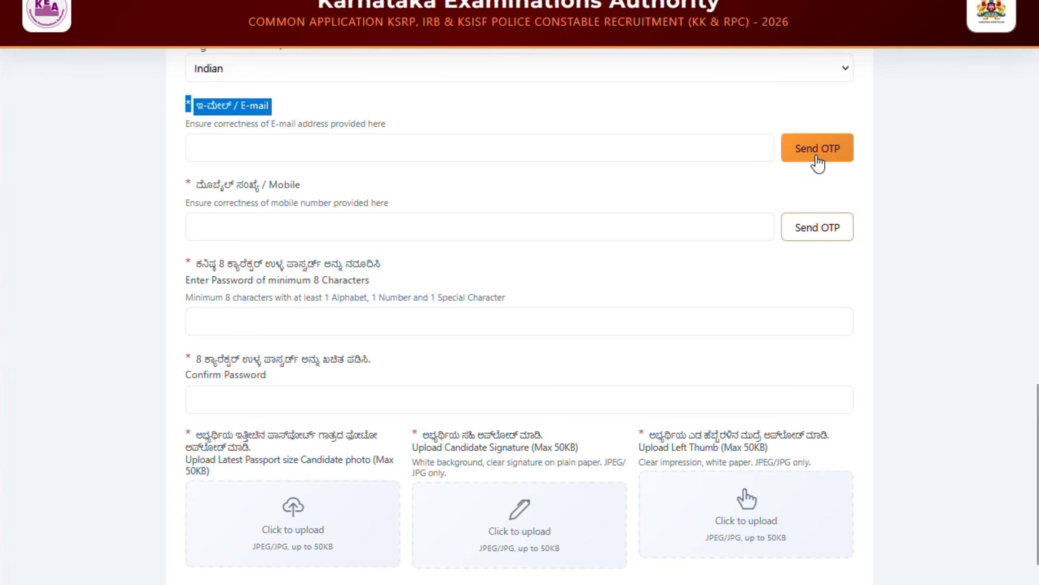
pyautogui.moveTo(197, 185); pyautogui.dragTo(337, 191)
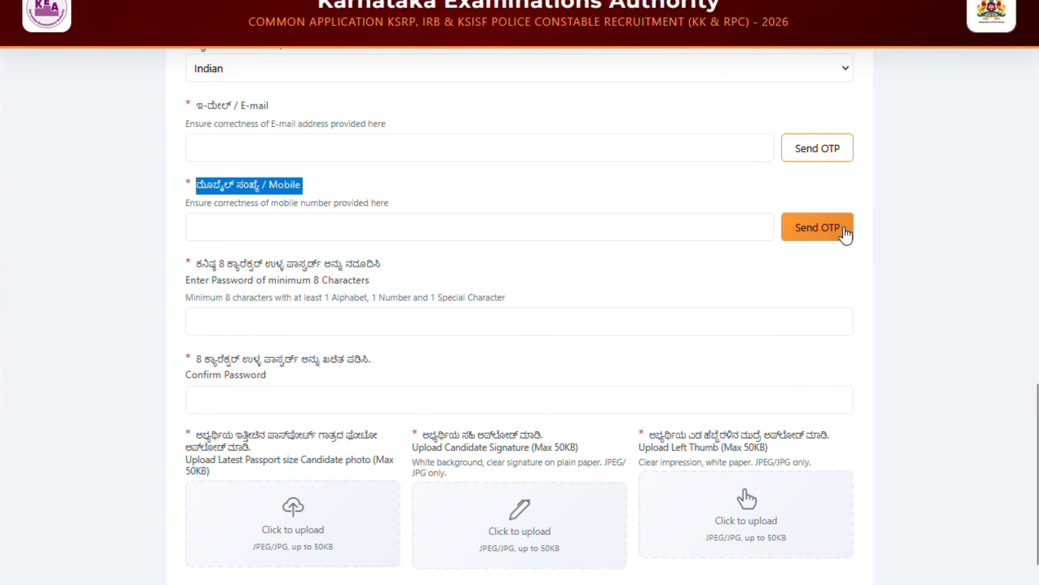
pyautogui.moveTo(192, 264); pyautogui.dragTo(411, 269)
pyautogui.moveTo(185, 372); pyautogui.dragTo(395, 378)
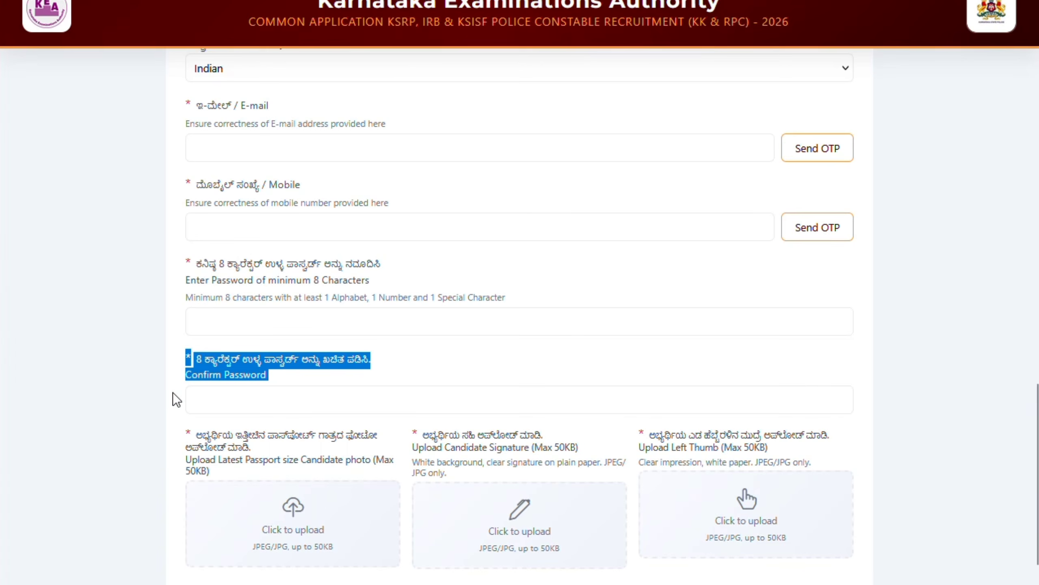
pyautogui.click(156, 389)
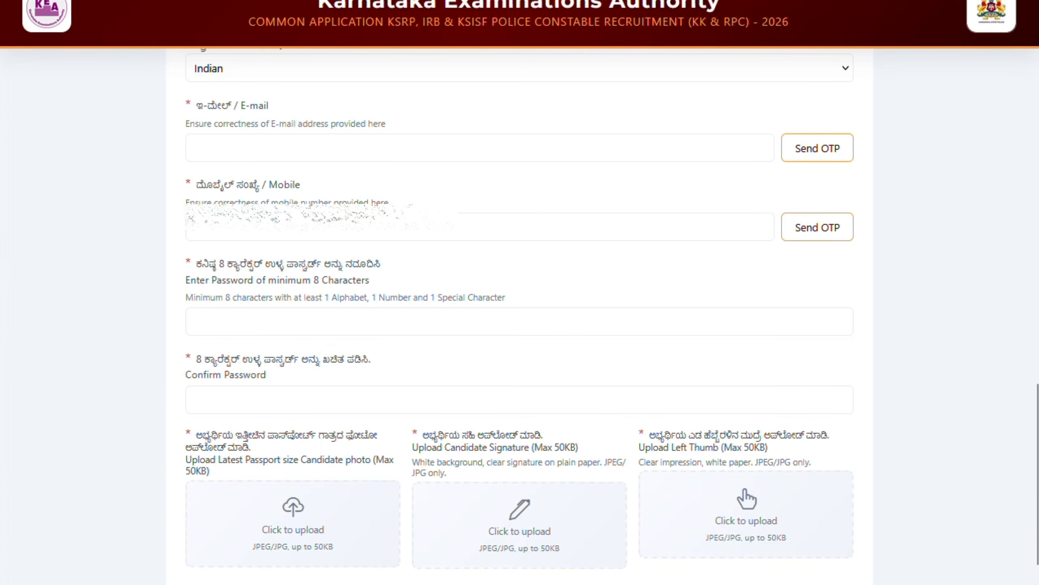
pyautogui.scroll(2, 353, 186)
# - Send an OTP to the e-mail address, enter the received code, and verify it
pyautogui.click(821, 221)
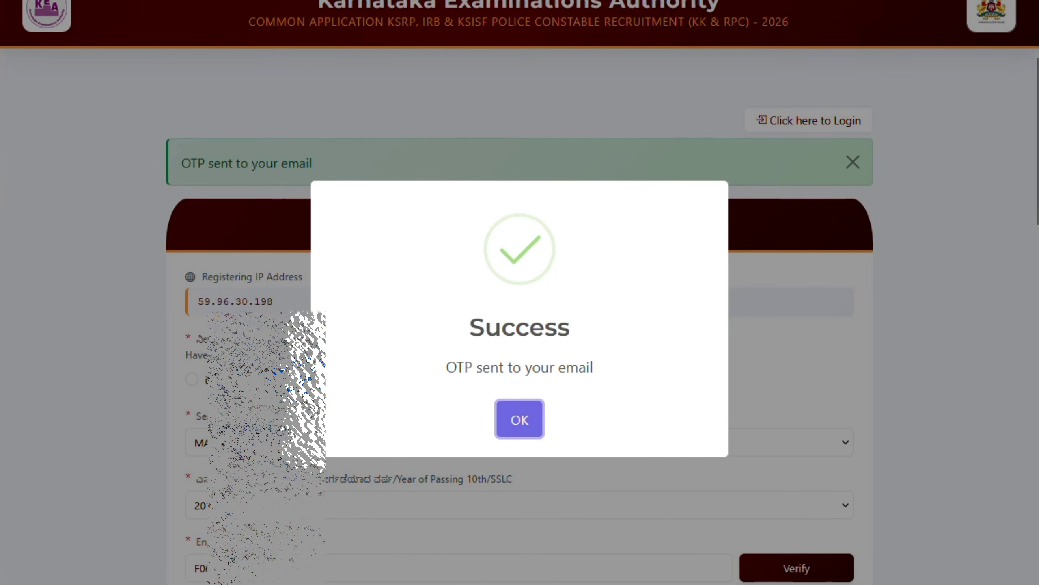
pyautogui.click(518, 419)
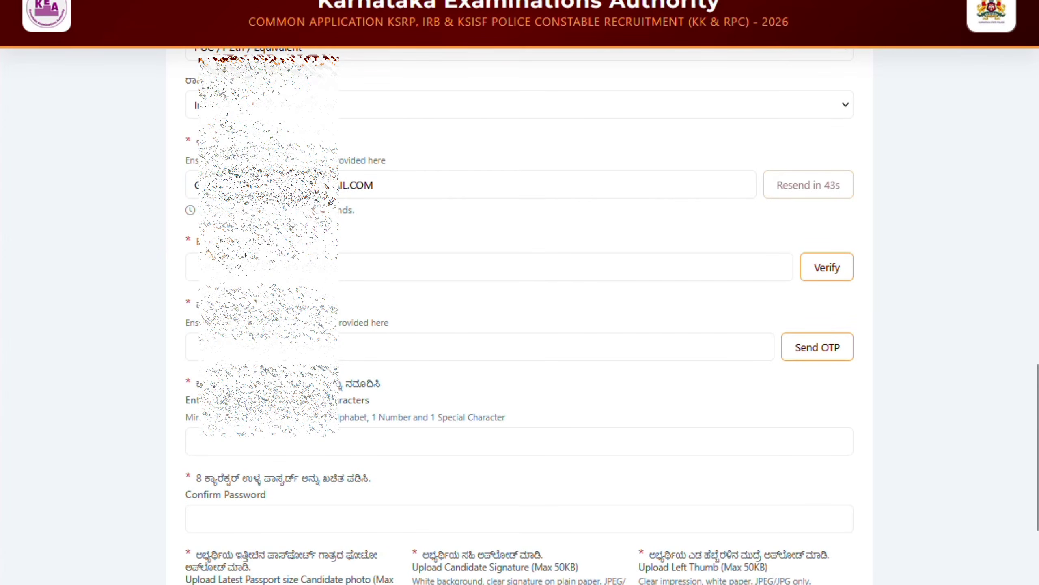
pyautogui.click(262, 267)
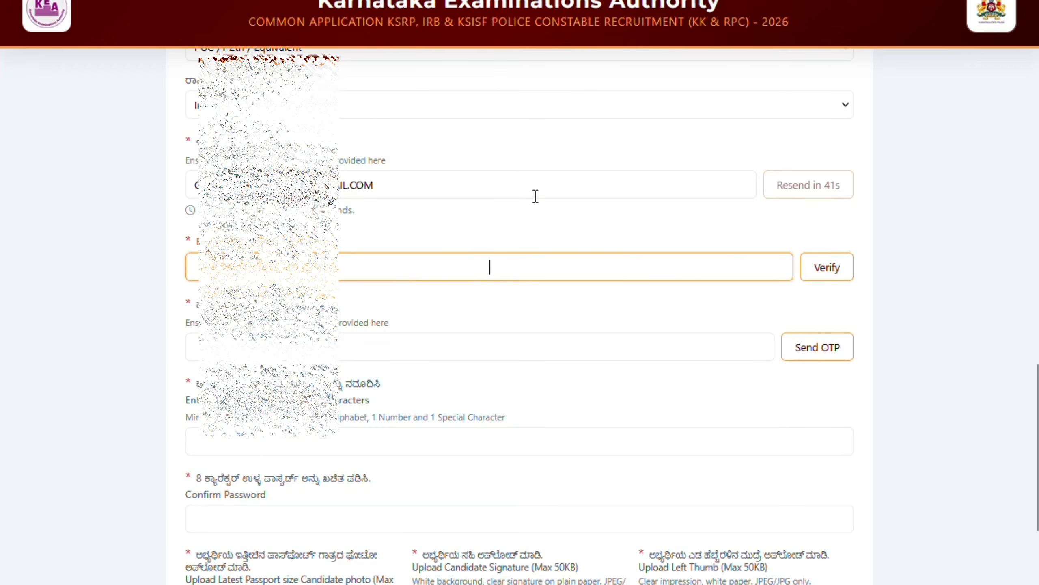
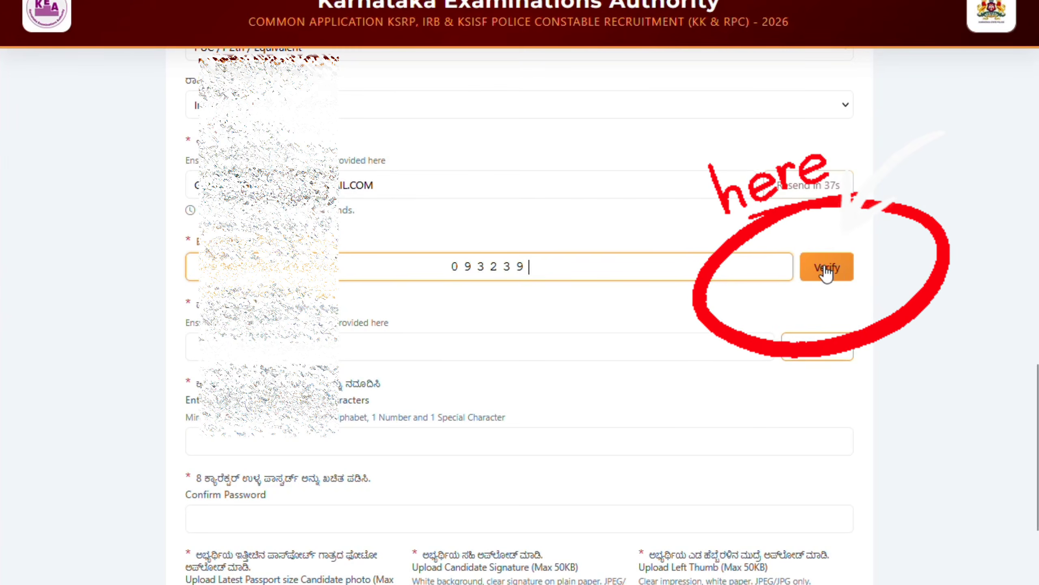
pyautogui.click(837, 275)
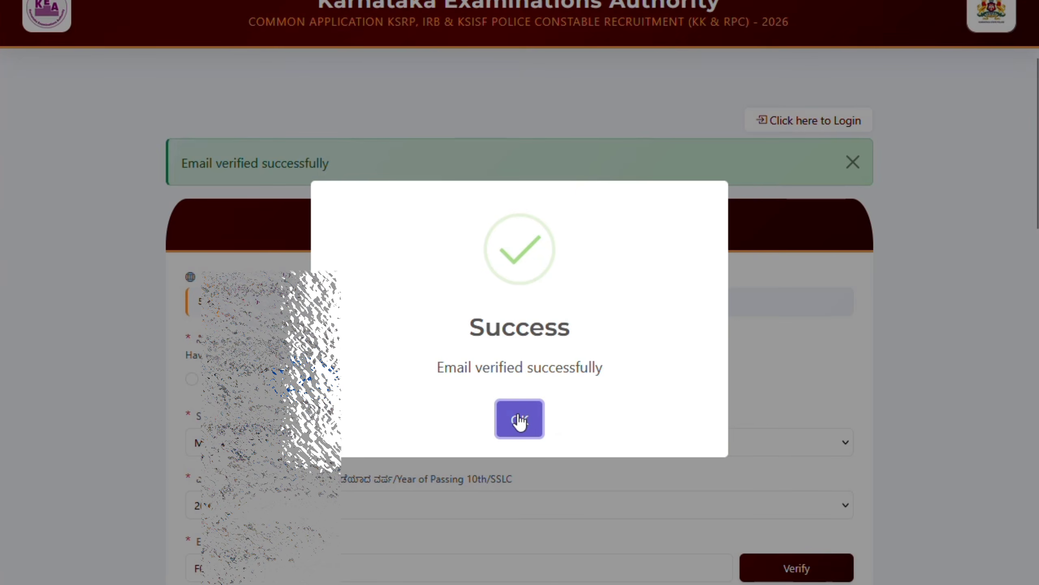
pyautogui.click(520, 421)
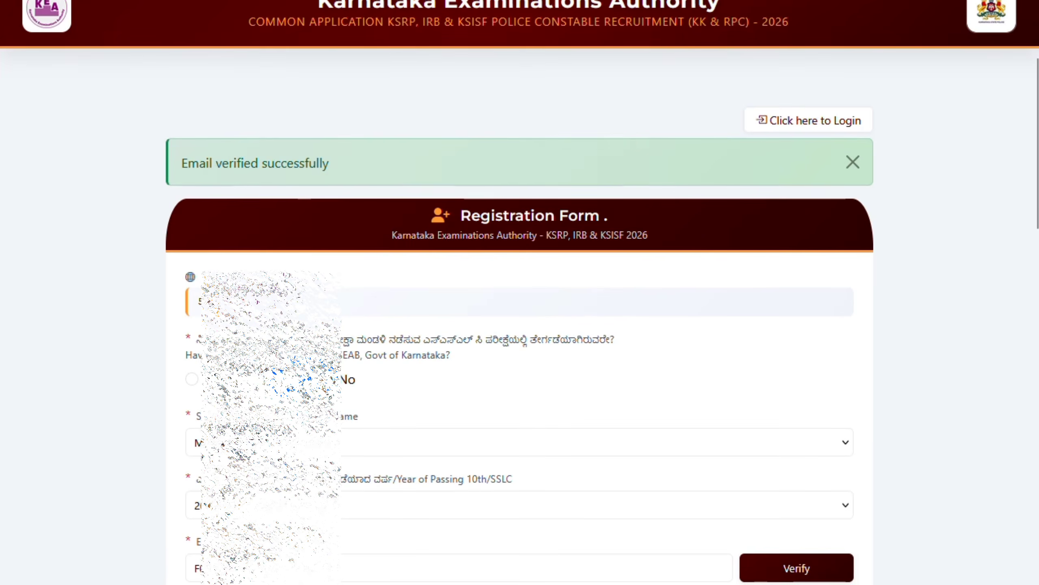
# - Enter the mobile number, send an OTP to it, and verify with the received code
pyautogui.scroll(-10, 319, 93)
pyautogui.click(239, 168)
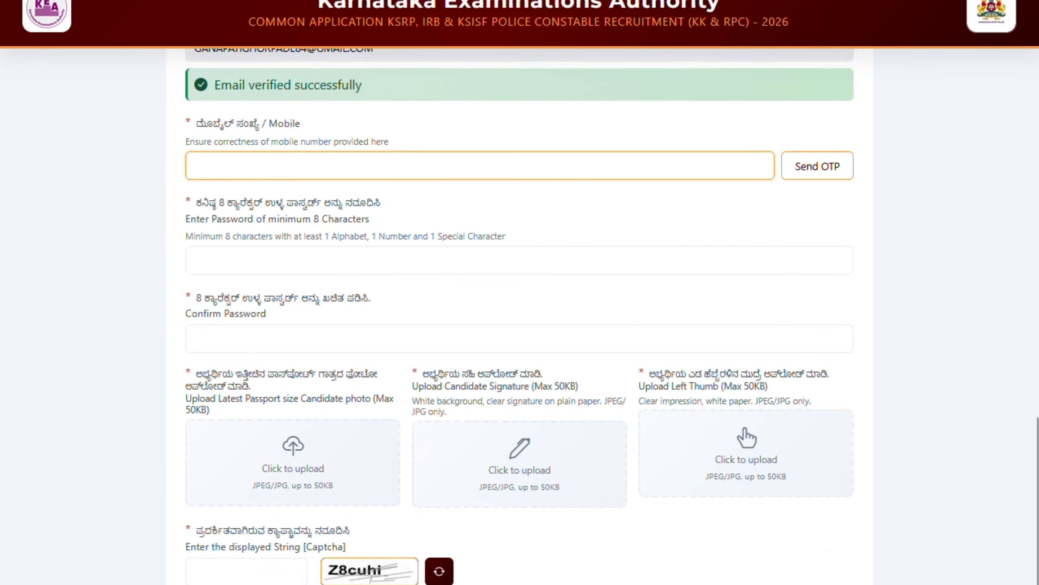
pyautogui.write('9')
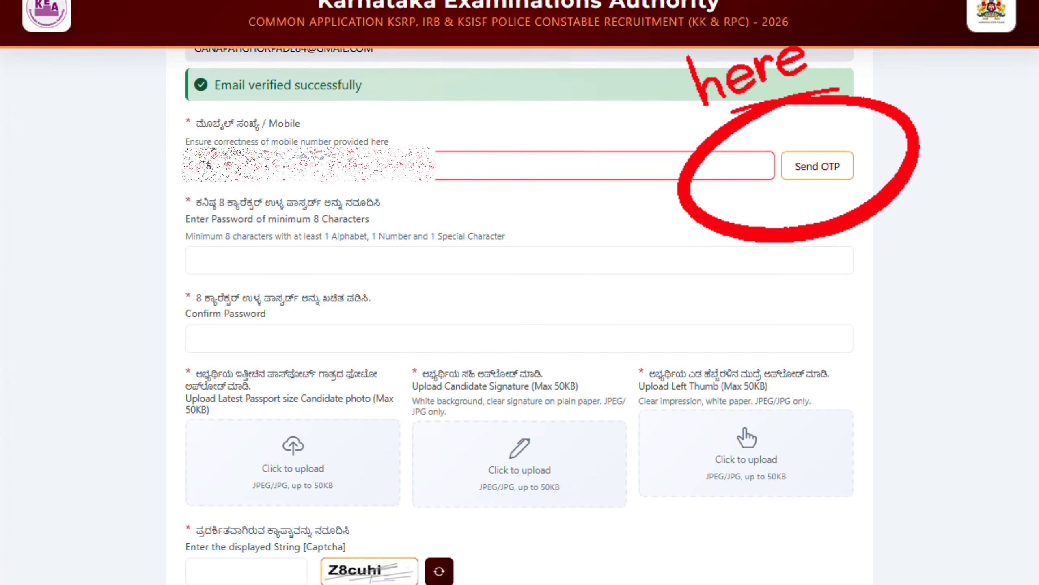
pyautogui.write('0')
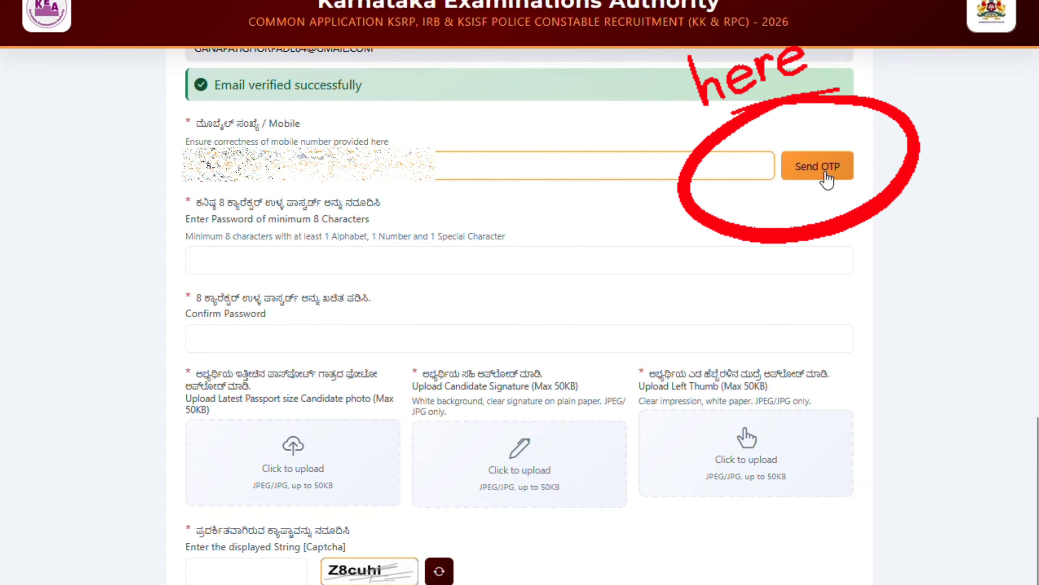
pyautogui.click(824, 175)
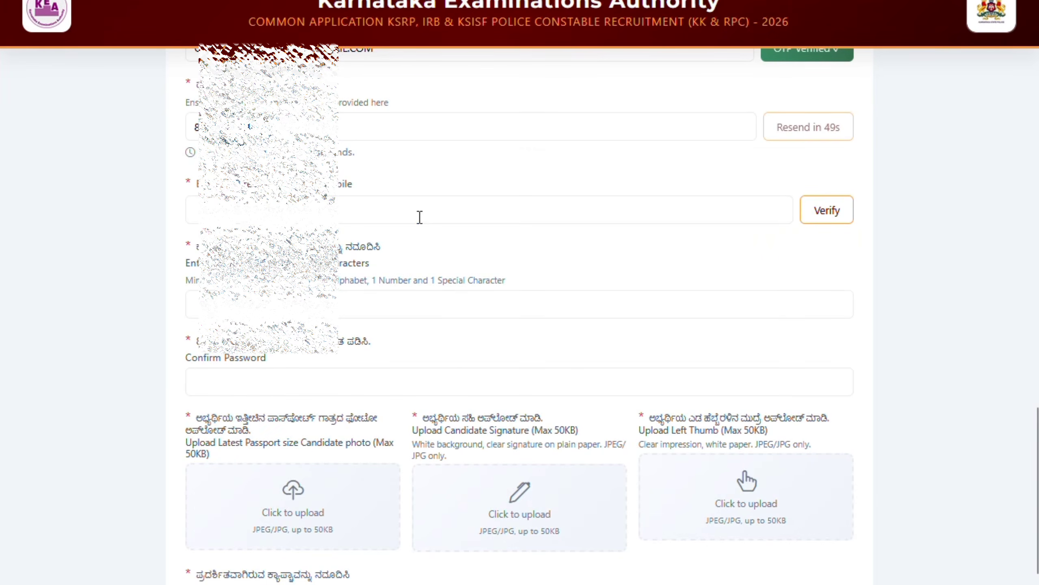
pyautogui.click(420, 217)
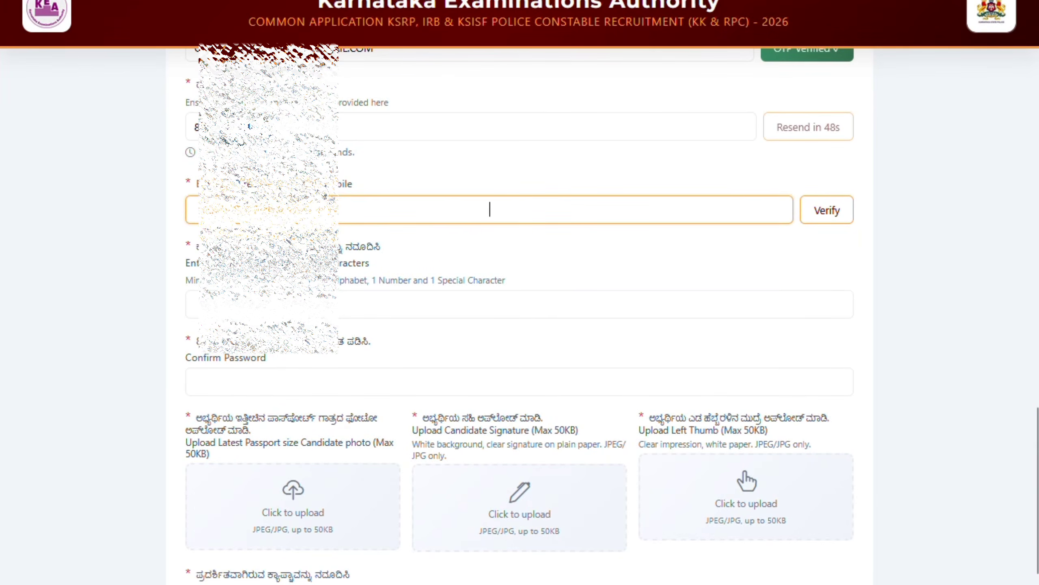
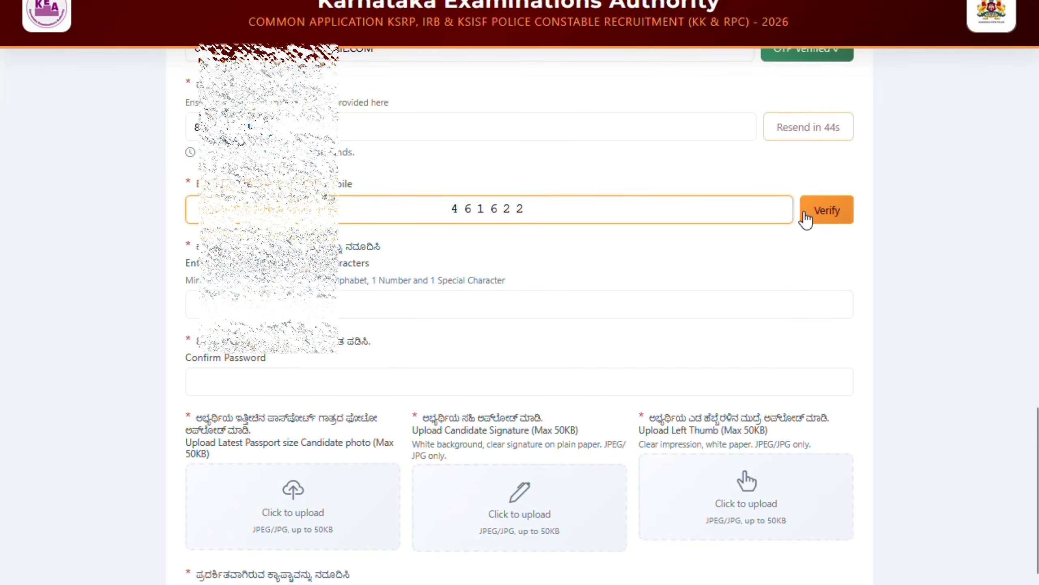
pyautogui.click(826, 216)
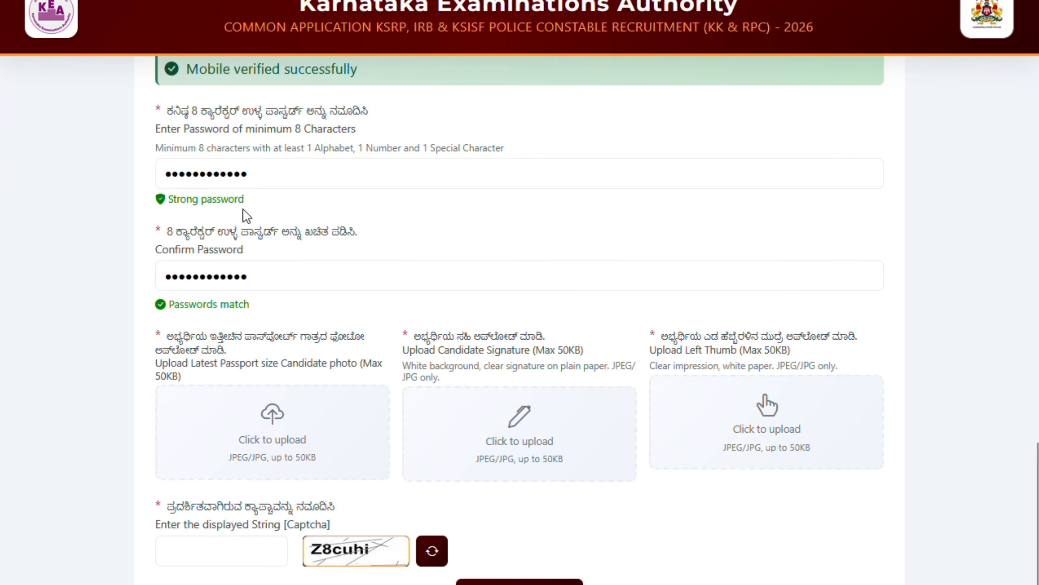
# - Review the photo and signature upload requirements and submit the form with Register
pyautogui.scroll(-2, 328, 392)
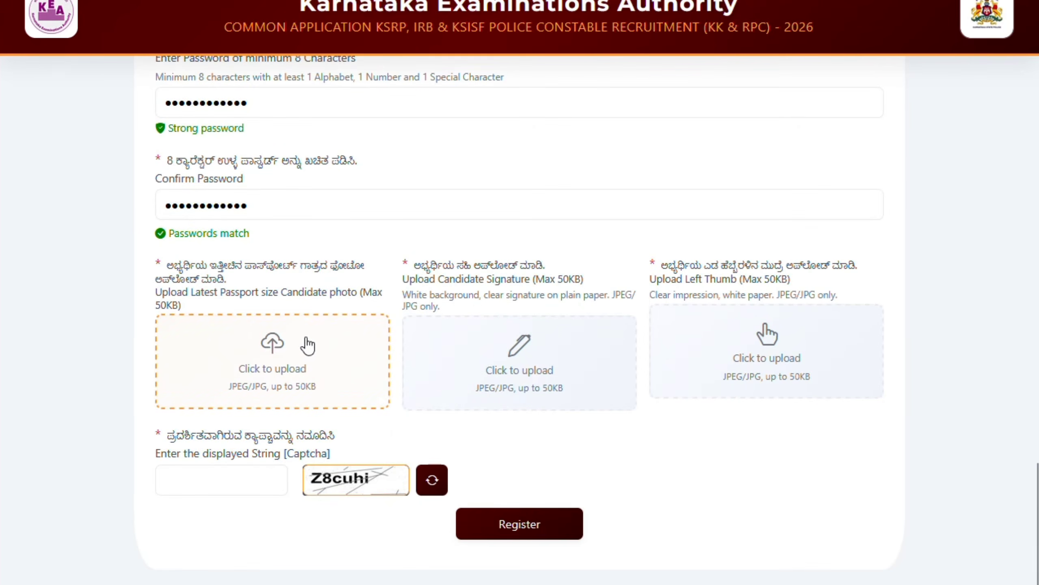
pyautogui.moveTo(173, 266)
pyautogui.mouseDown()
pyautogui.moveTo(253, 269)
pyautogui.moveTo(376, 303)
pyautogui.moveTo(596, 308)
pyautogui.mouseUp()
pyautogui.click(369, 310)
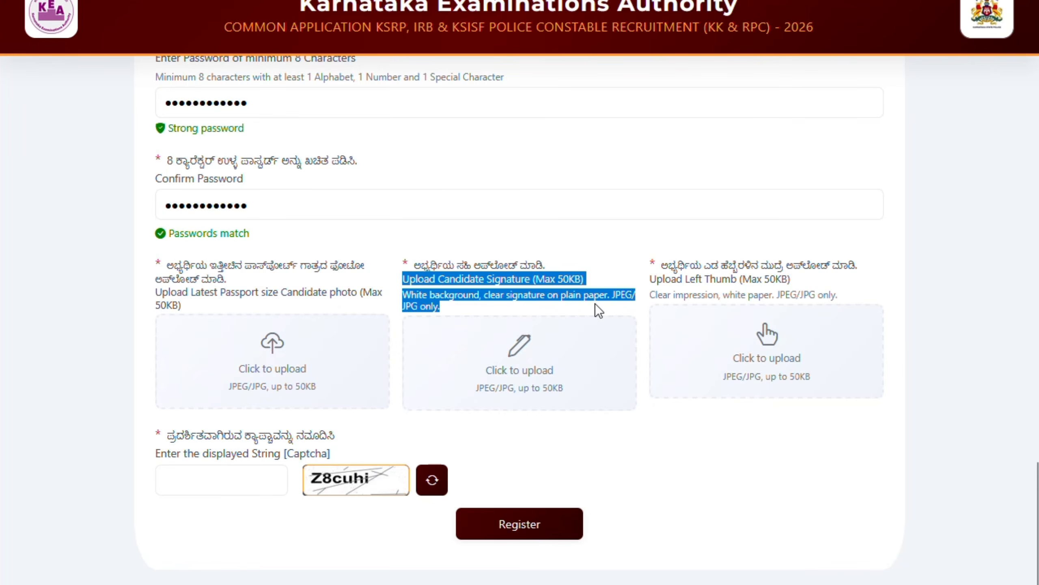
pyautogui.click(598, 310)
pyautogui.scroll(-1, 696, 274)
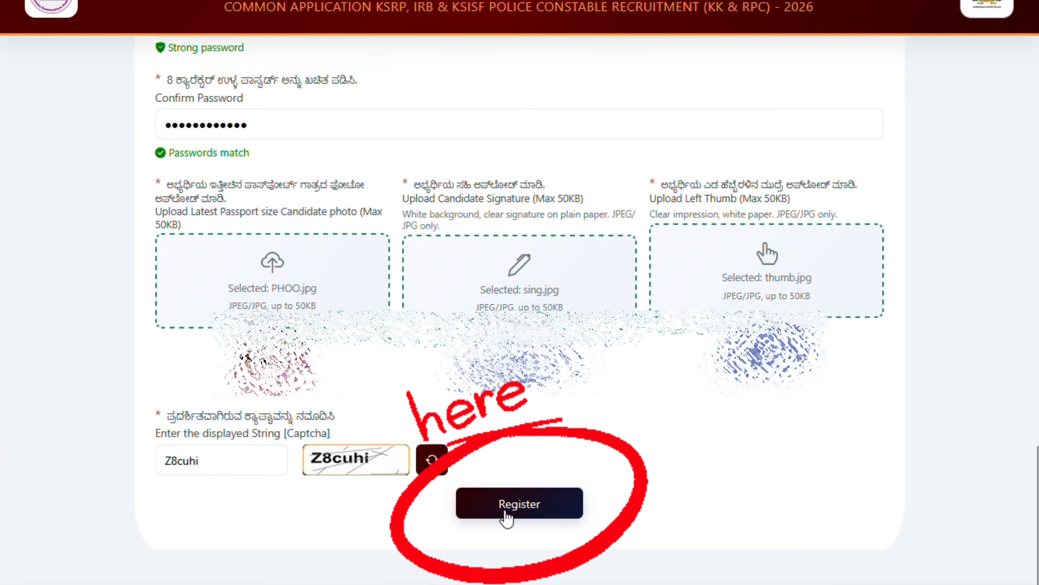
pyautogui.click(564, 510)
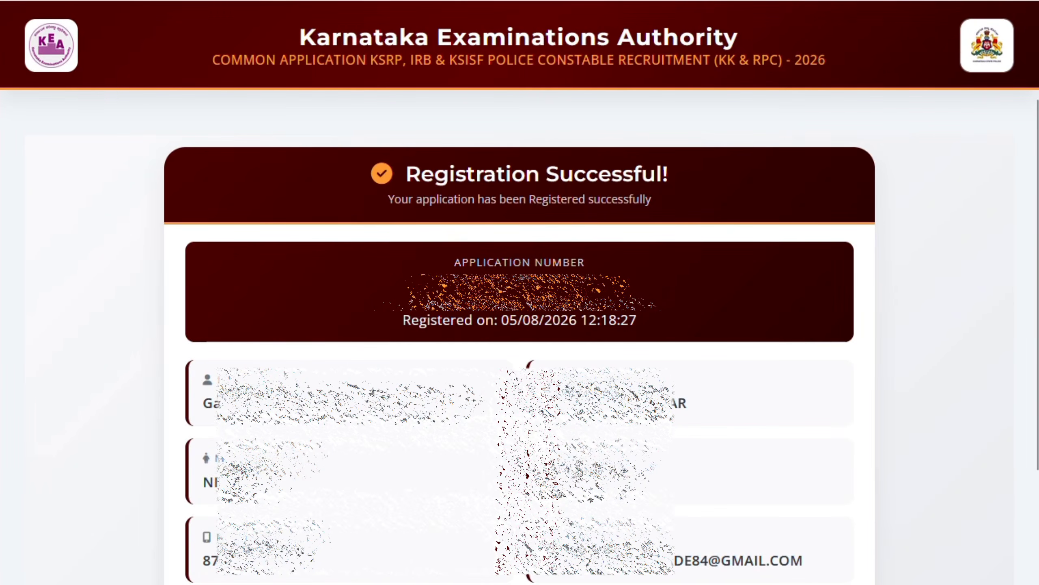
# - Leave the Registration Successful page via Go to Homepage to reach the Login Page
pyautogui.scroll(-5, 519, 328)
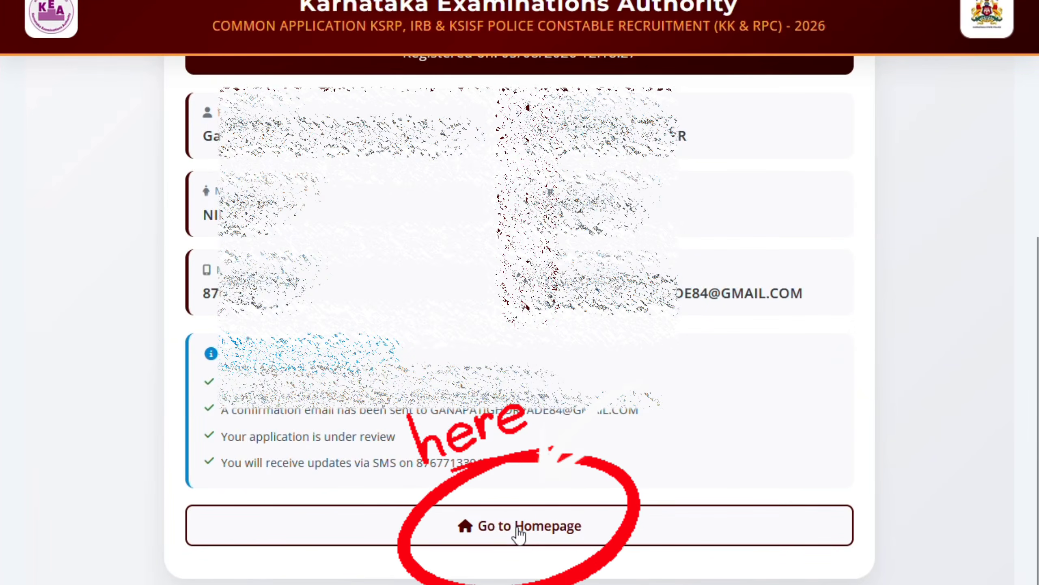
pyautogui.click(520, 531)
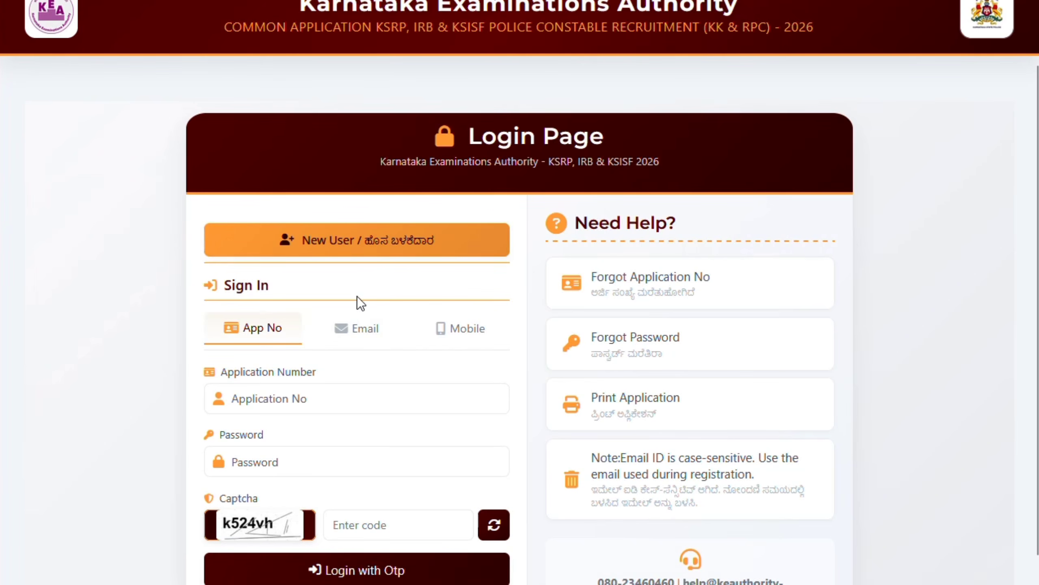
# - Log in with the application number, password and captcha via Login with OTP, declining to save the password
pyautogui.scroll(-1, 394, 296)
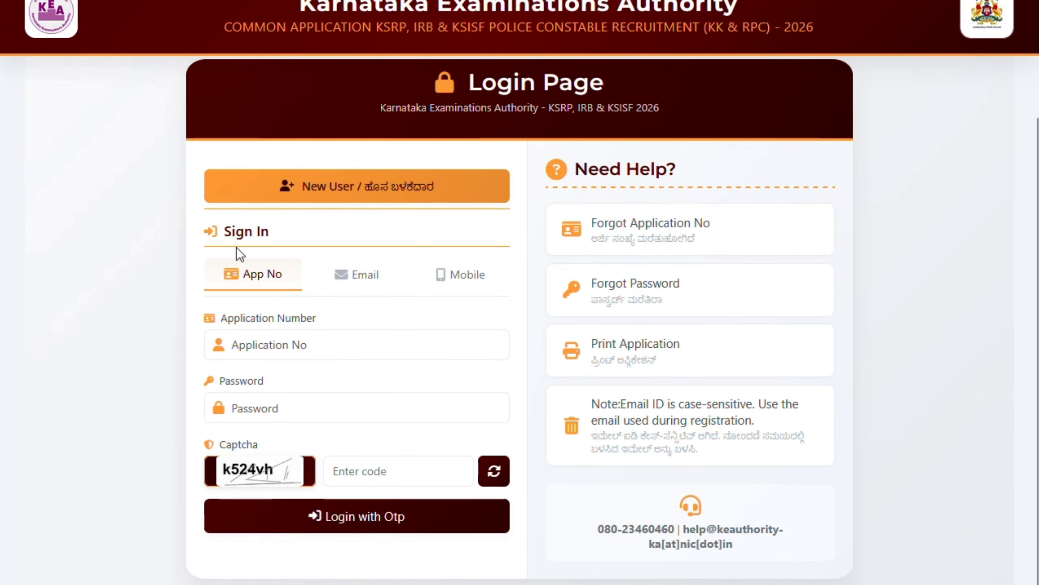
pyautogui.click(261, 345)
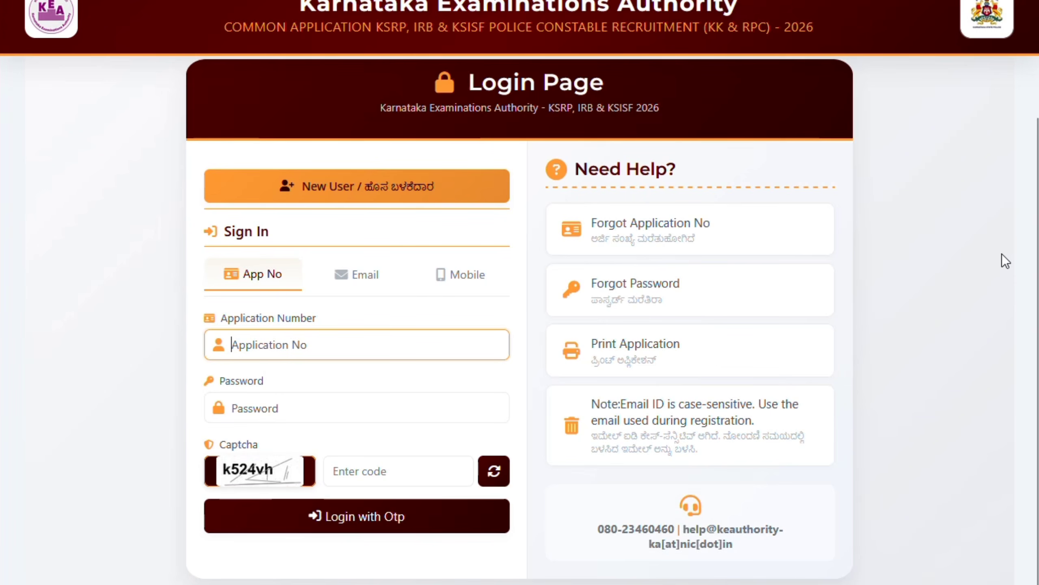
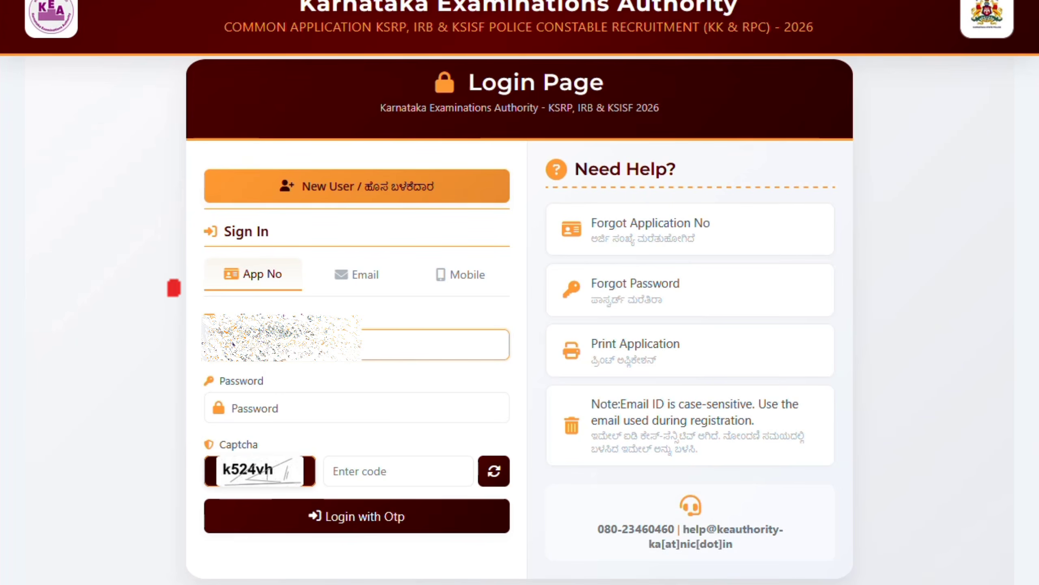
pyautogui.click(255, 408)
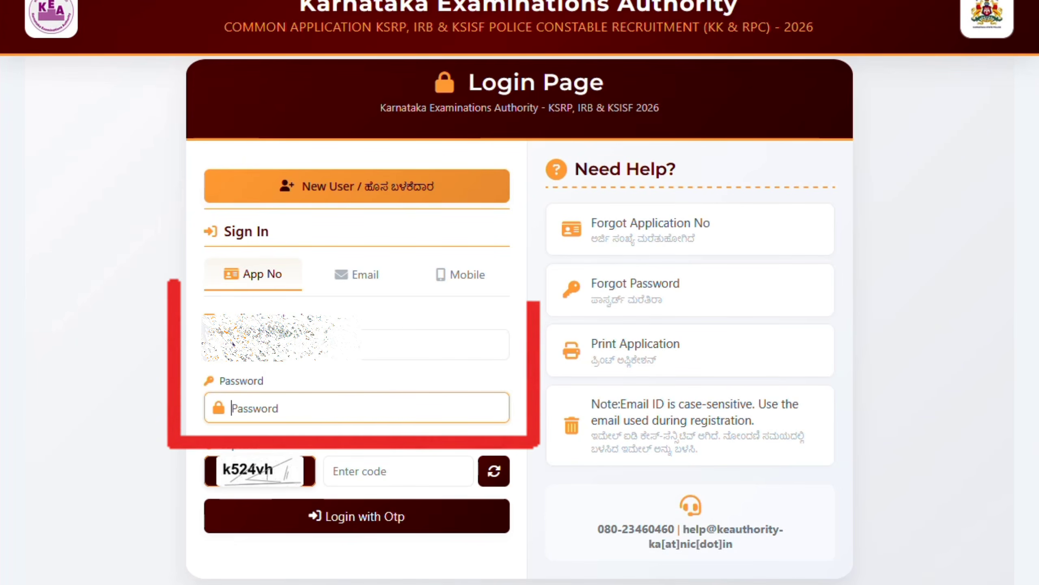
pyautogui.write('•')
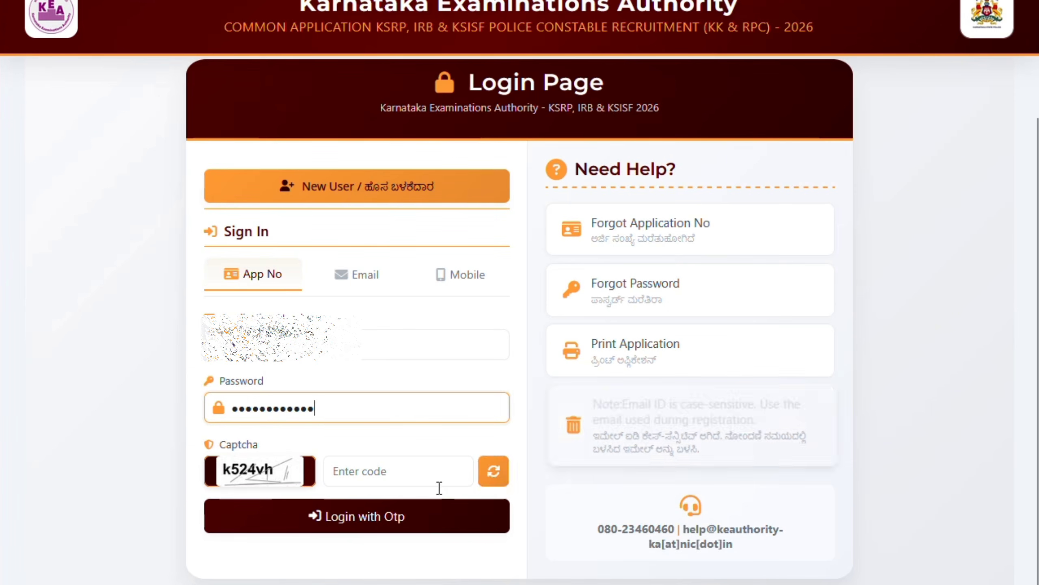
pyautogui.click(357, 468)
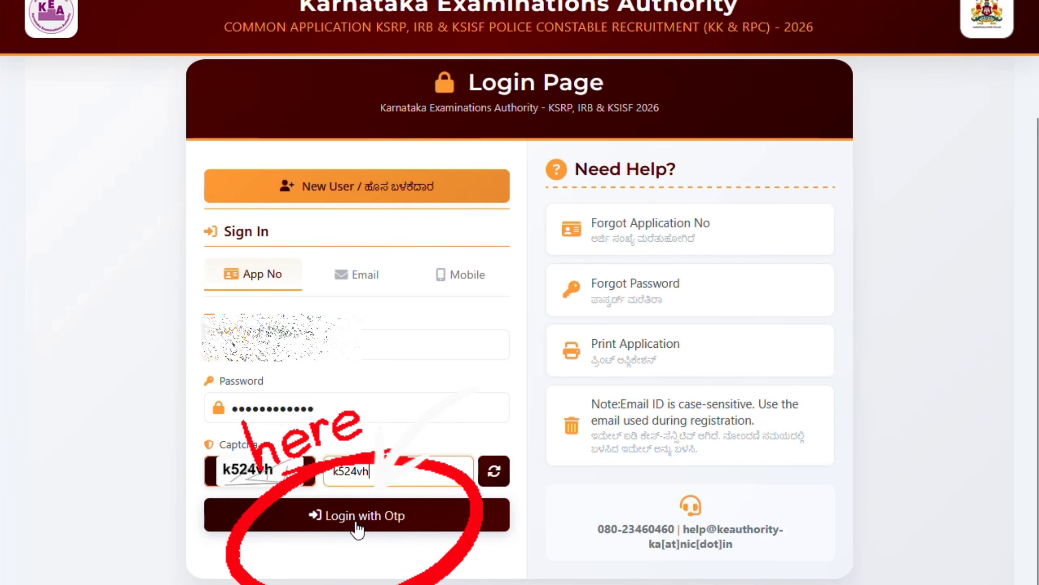
pyautogui.click(368, 533)
pyautogui.click(467, 87)
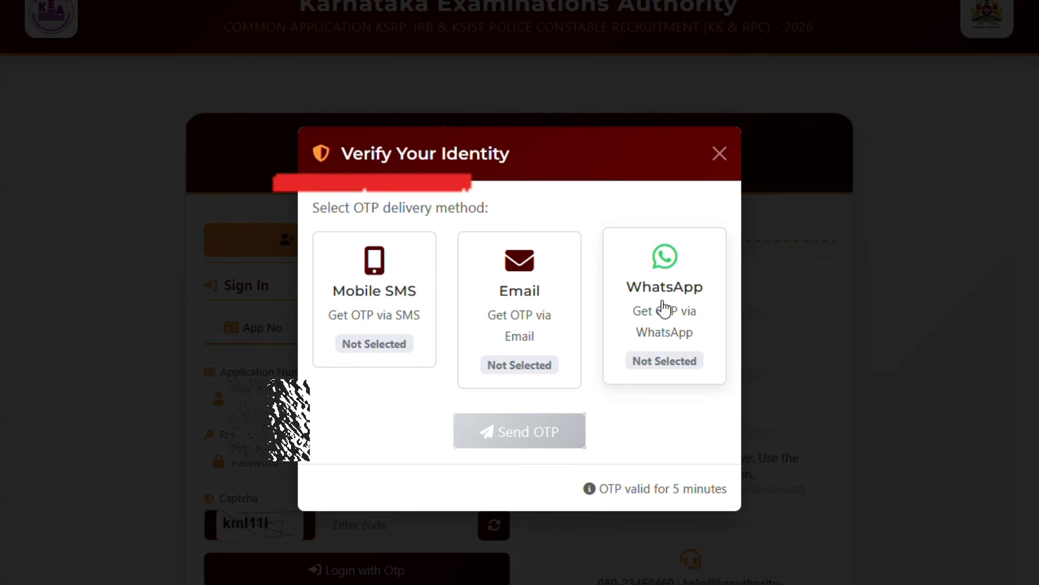
# - Send the OTP by Mobile SMS, enter the received 6-digit code and verify it
pyautogui.click(373, 296)
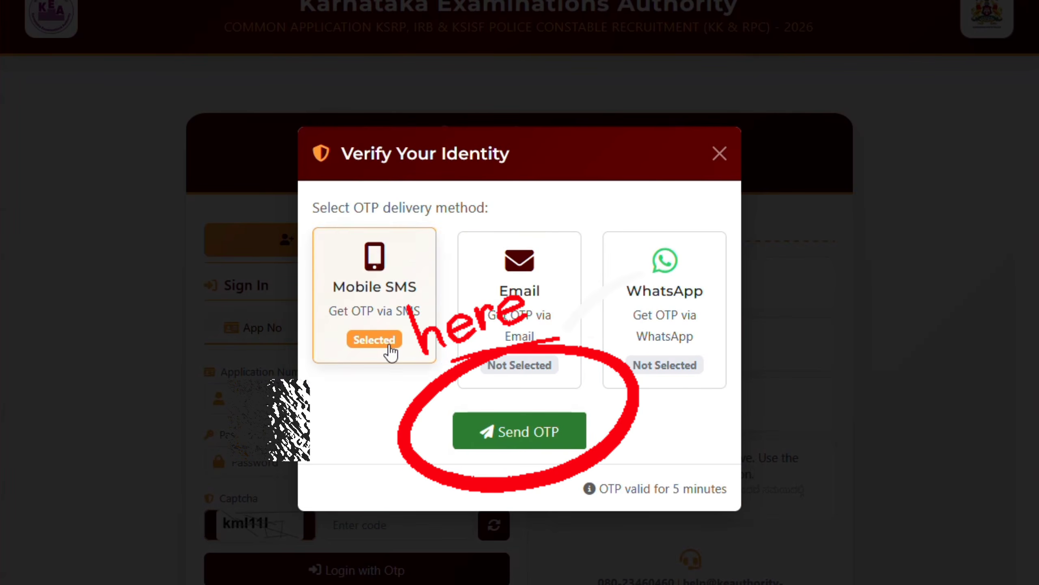
pyautogui.click(539, 434)
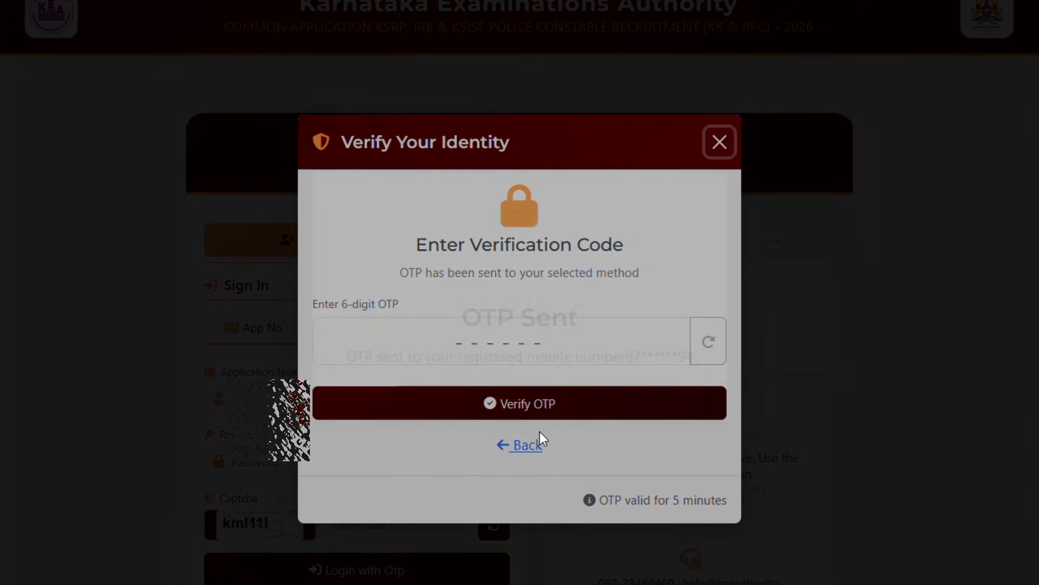
pyautogui.moveTo(447, 366); pyautogui.dragTo(717, 351)
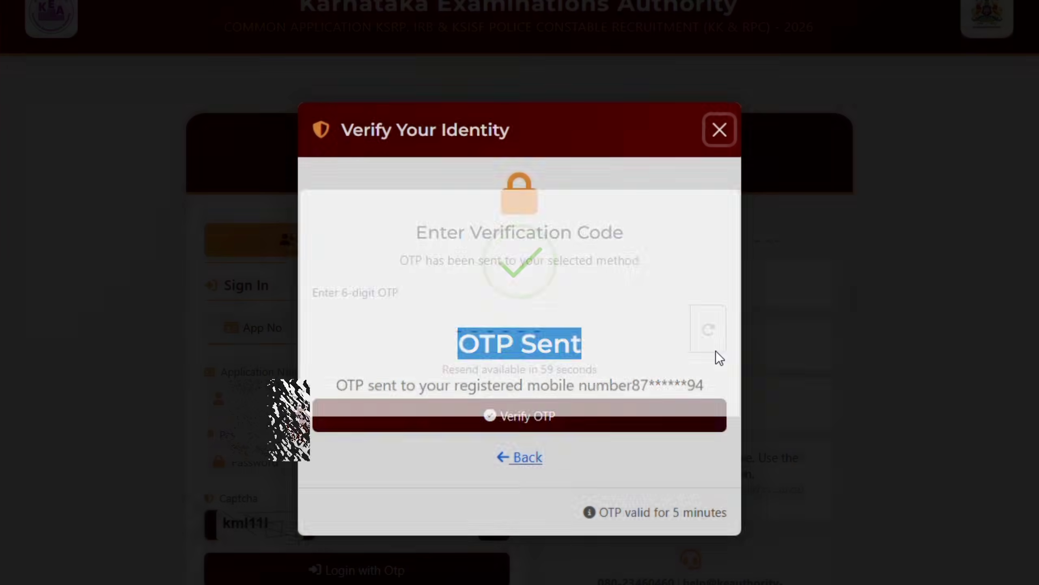
pyautogui.click(474, 323)
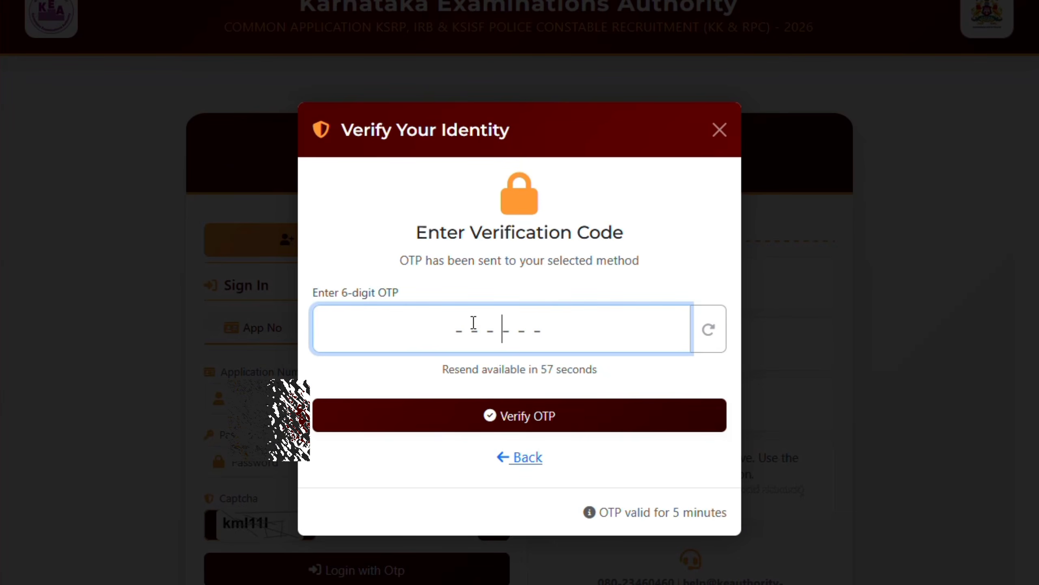
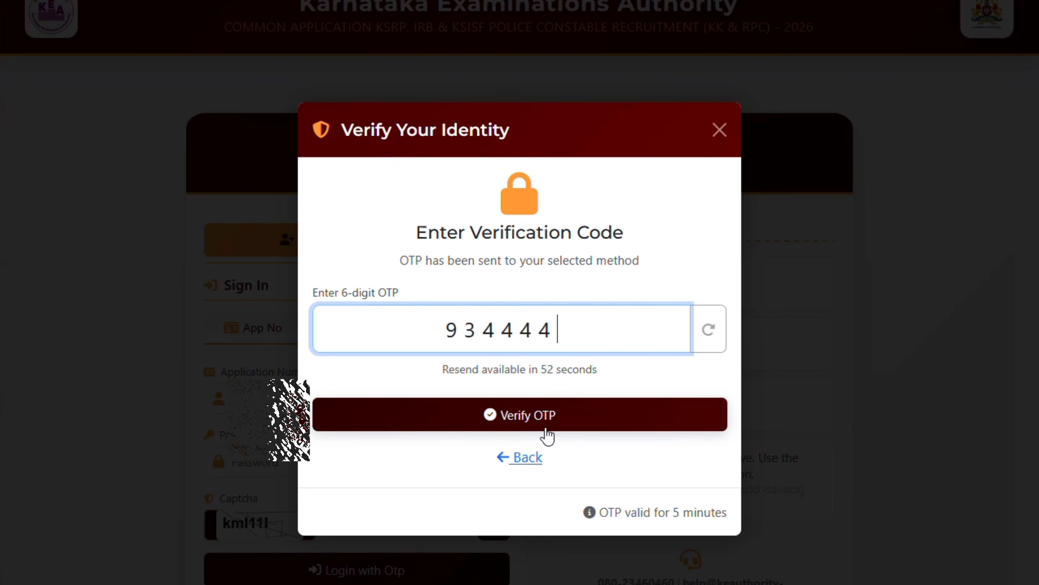
pyautogui.click(529, 424)
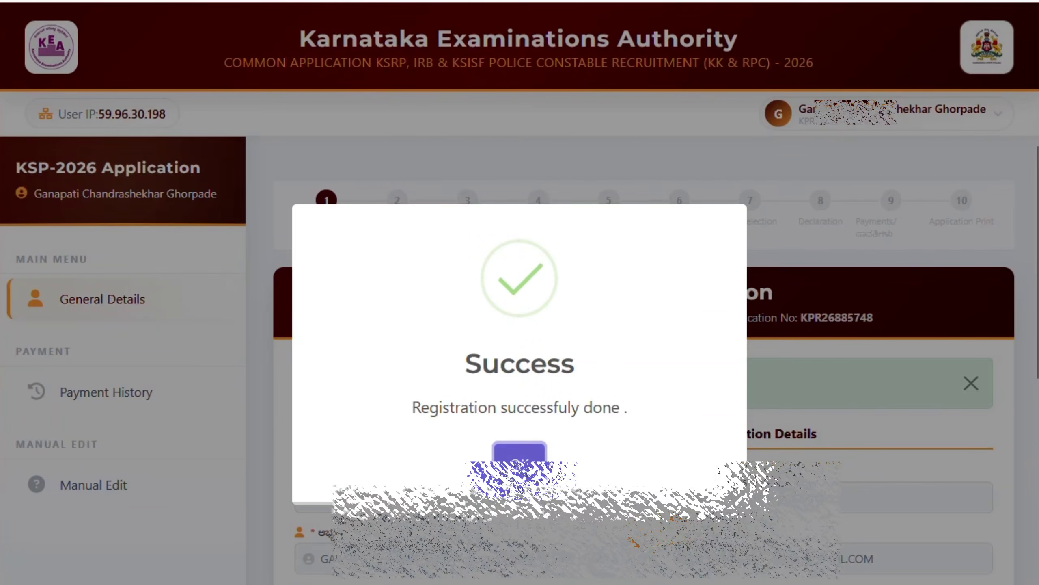
# - Acknowledge the Success dialog with OK and scroll down the step 1 General Details form
pyautogui.moveTo(394, 408); pyautogui.dragTo(667, 408)
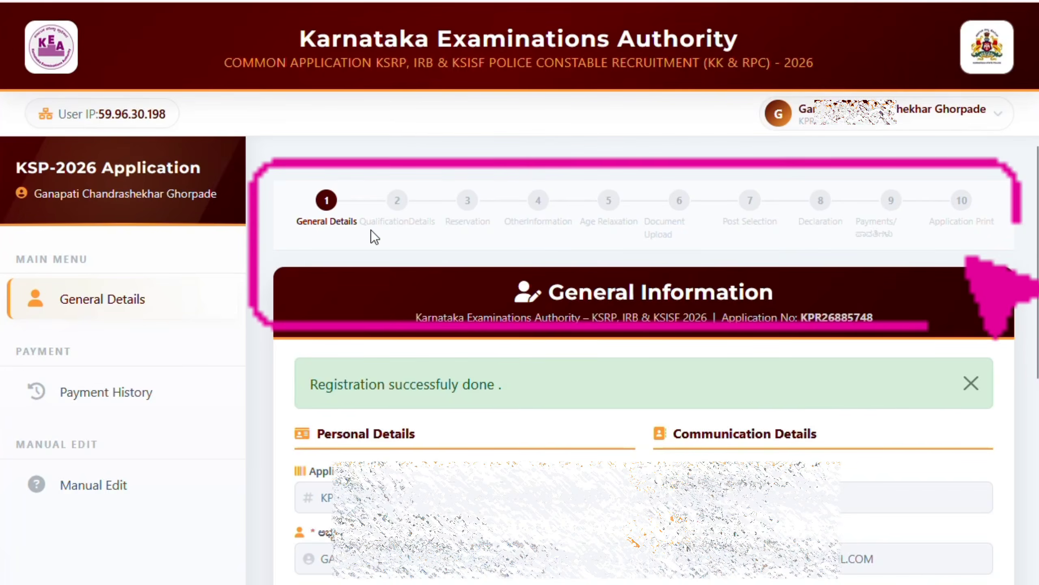
pyautogui.moveTo(395, 210); pyautogui.dragTo(999, 221)
pyautogui.click(608, 158)
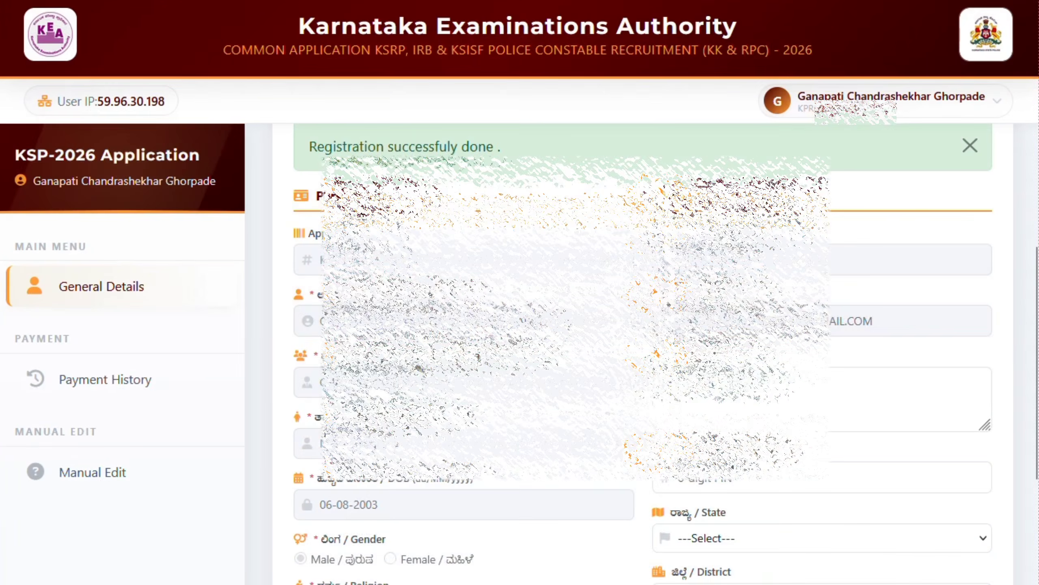
pyautogui.scroll(-2, 642, 327)
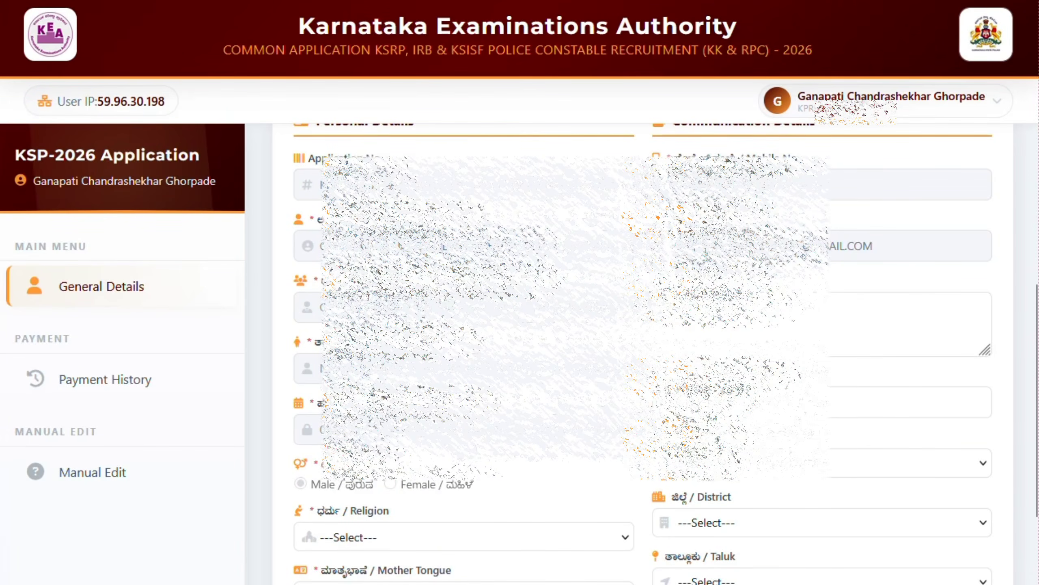
# - Set religion to Hindu, mother tongue to Kannada and marital status to Unmarried
pyautogui.scroll(-3, 642, 352)
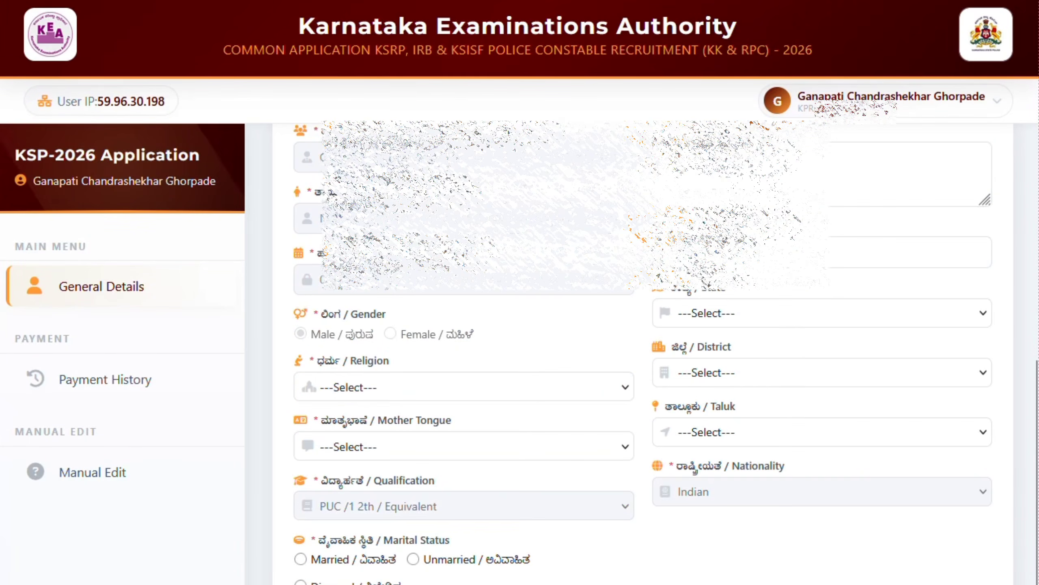
pyautogui.click(365, 389)
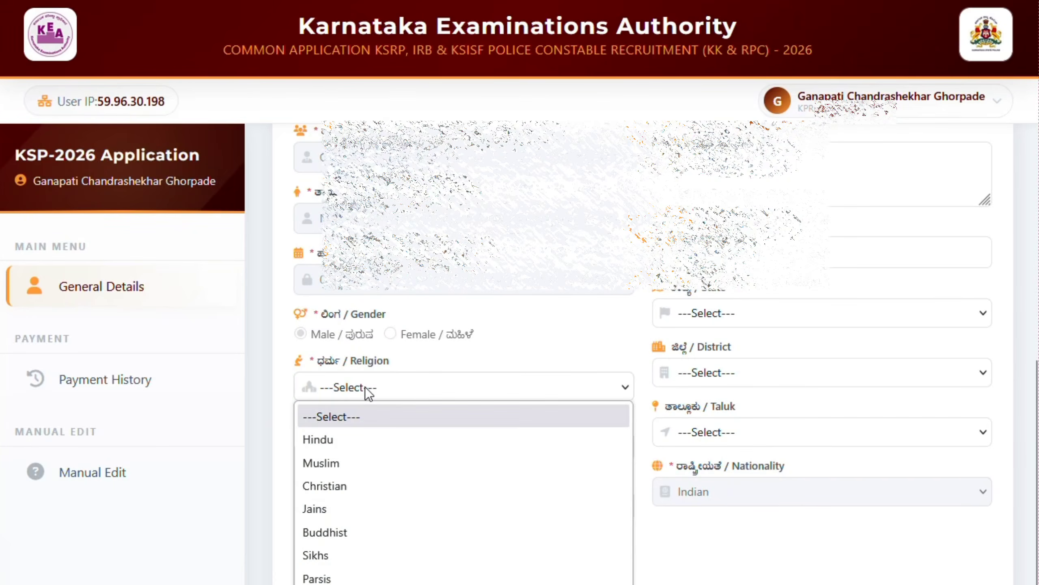
pyautogui.click(358, 441)
pyautogui.click(427, 448)
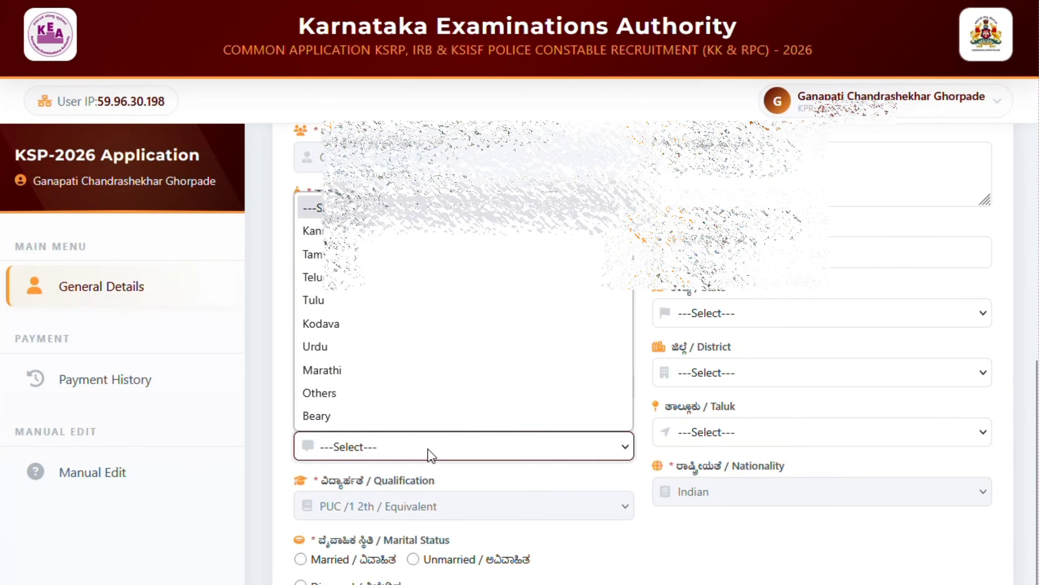
pyautogui.click(351, 371)
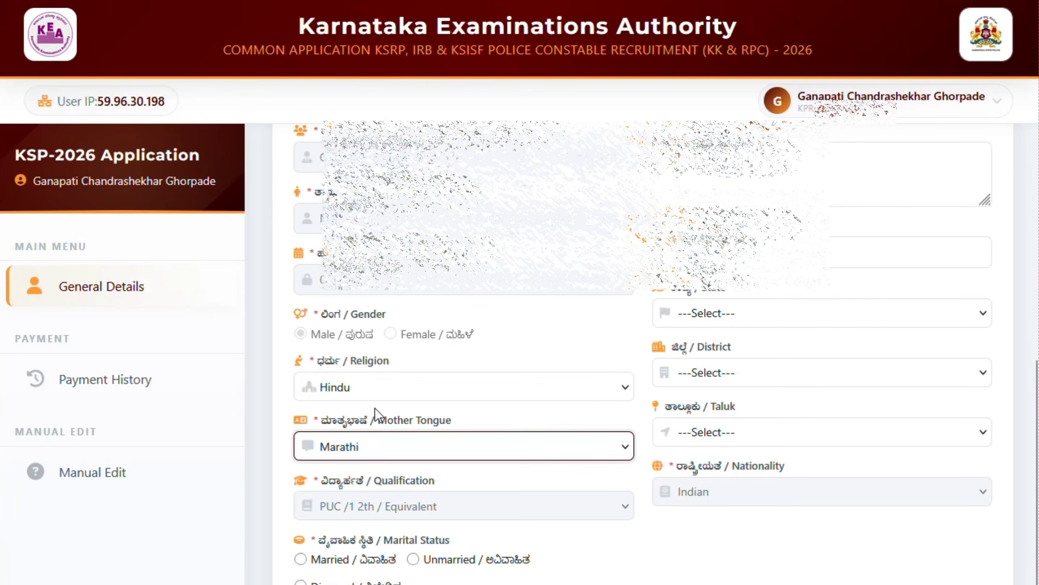
pyautogui.click(401, 447)
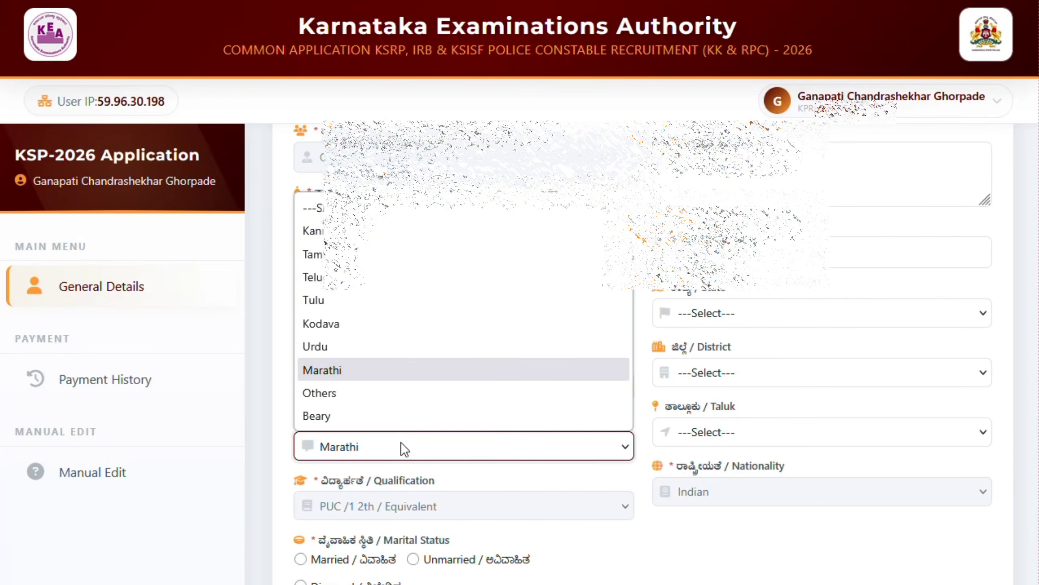
pyautogui.click(323, 230)
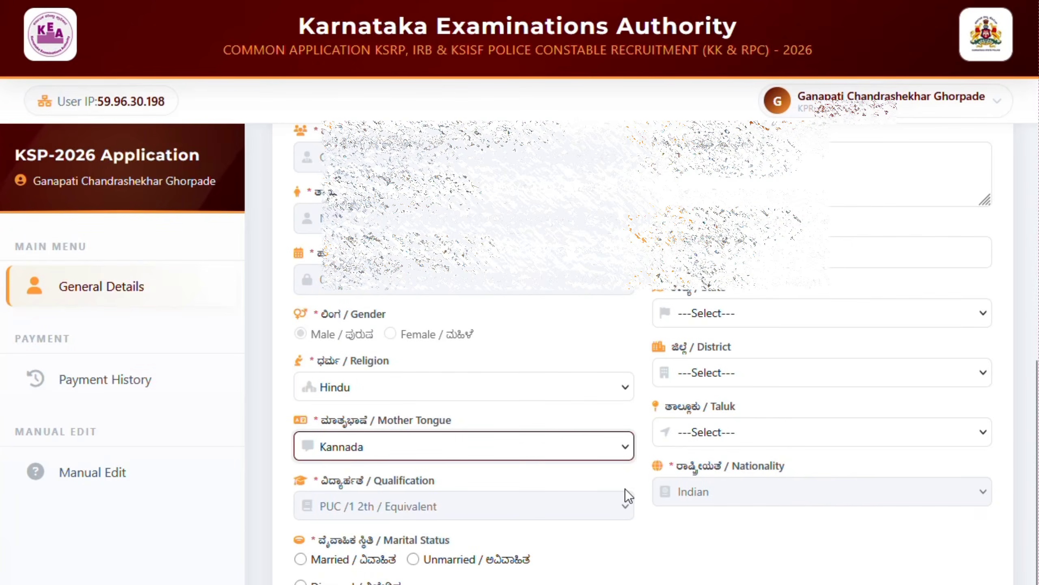
pyautogui.scroll(-2, 637, 480)
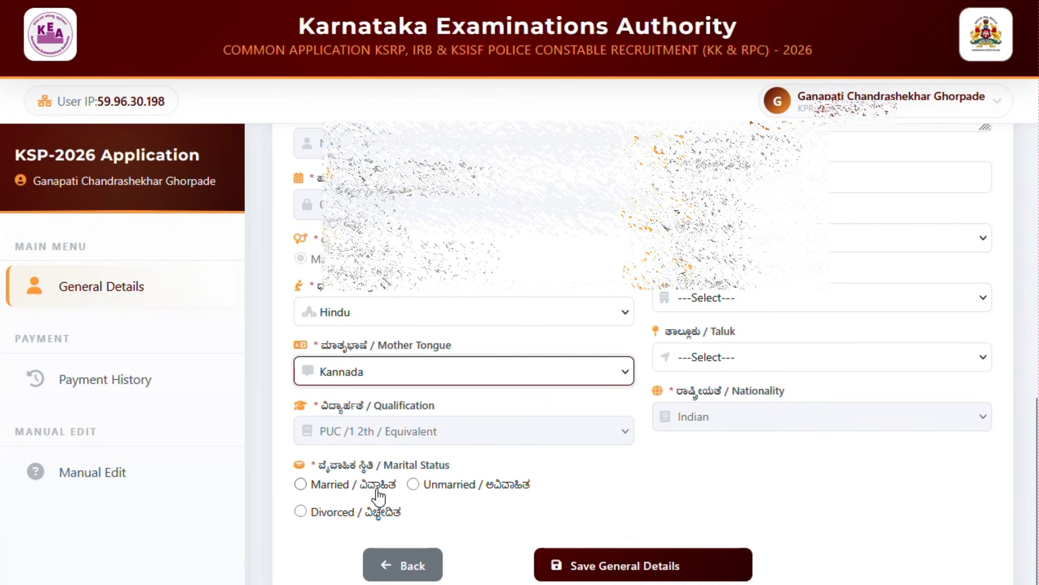
pyautogui.moveTo(452, 467); pyautogui.dragTo(318, 468)
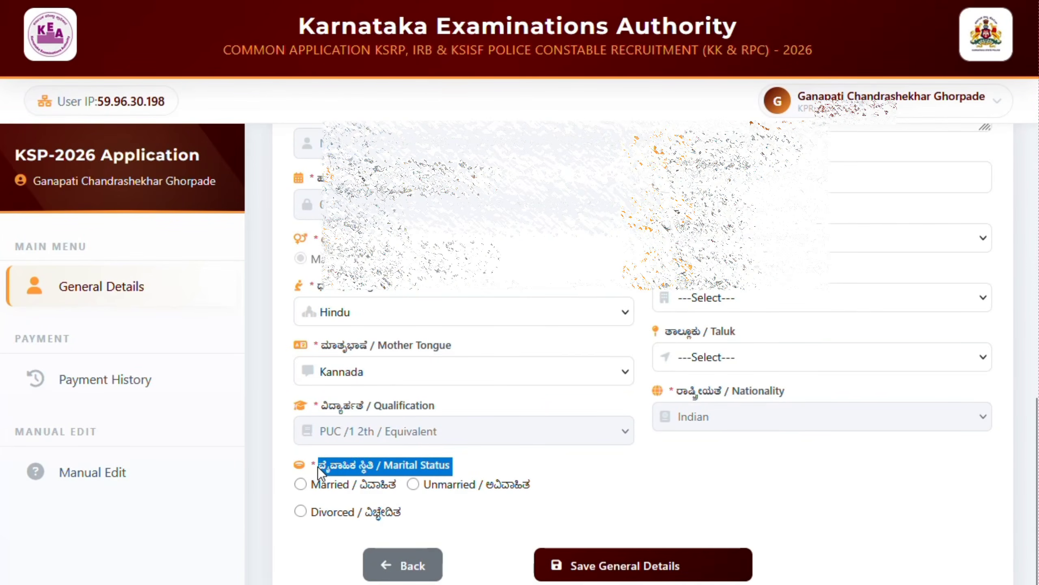
pyautogui.click(535, 467)
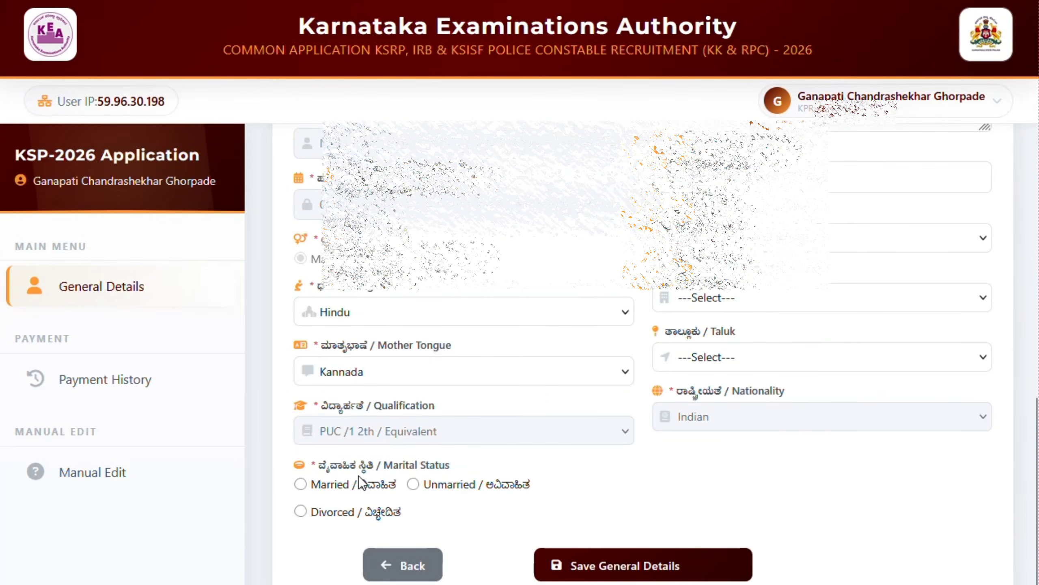
pyautogui.click(302, 485)
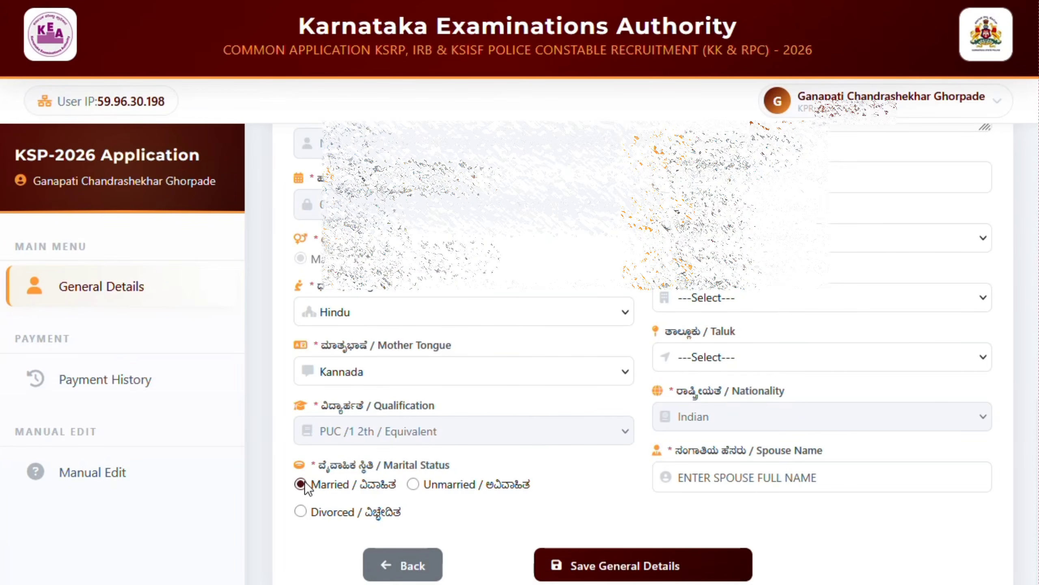
pyautogui.click(414, 485)
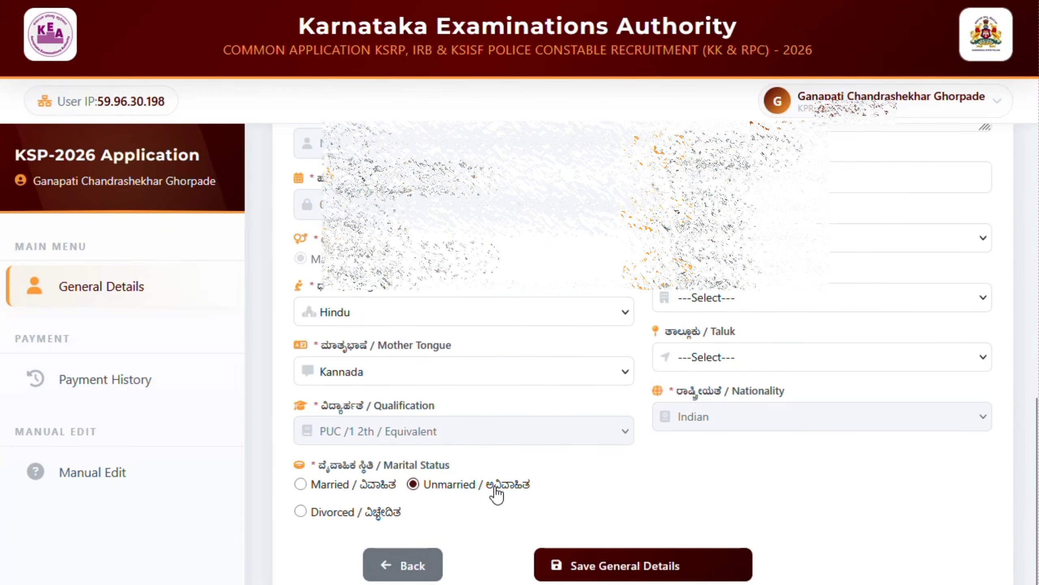
# - Choose state Karnataka, district Vijayapura and taluk Tikota
pyautogui.scroll(2, 698, 479)
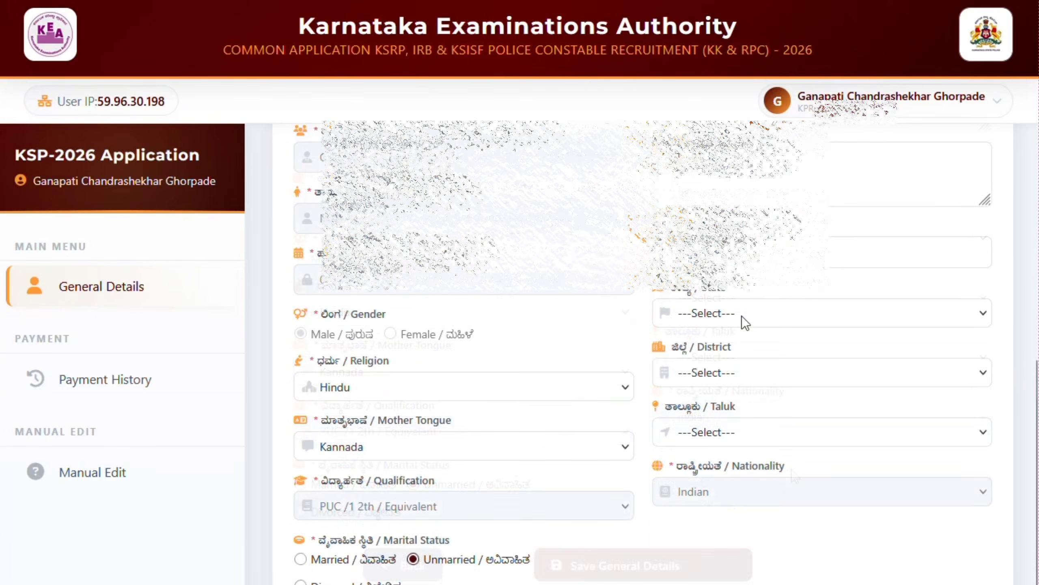
pyautogui.click(742, 316)
pyautogui.scroll(-3, 819, 450)
pyautogui.scroll(-3, 720, 527)
pyautogui.click(720, 527)
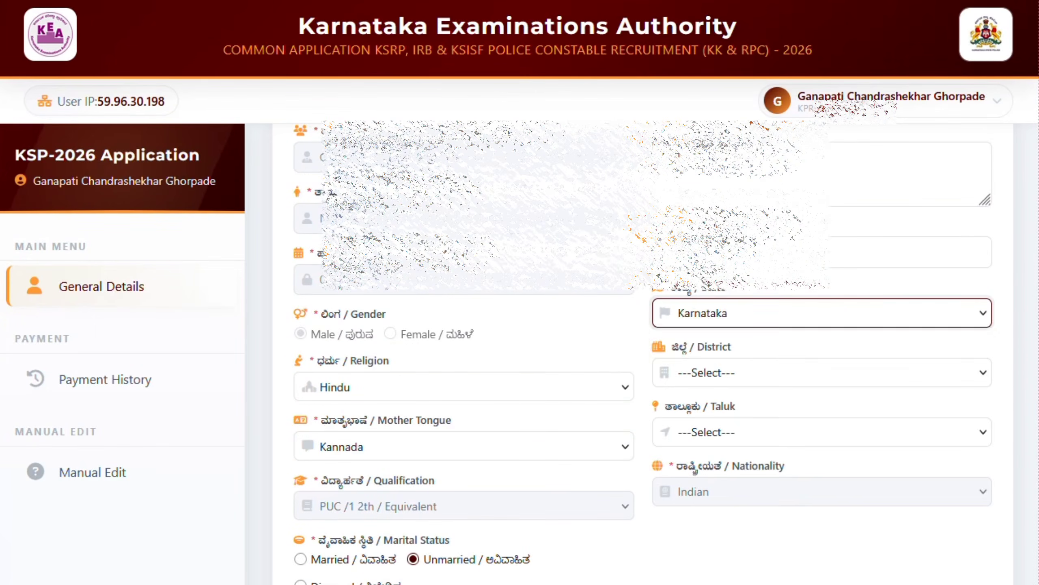
pyautogui.click(719, 365)
pyautogui.scroll(-1, 738, 309)
pyautogui.scroll(-6, 729, 305)
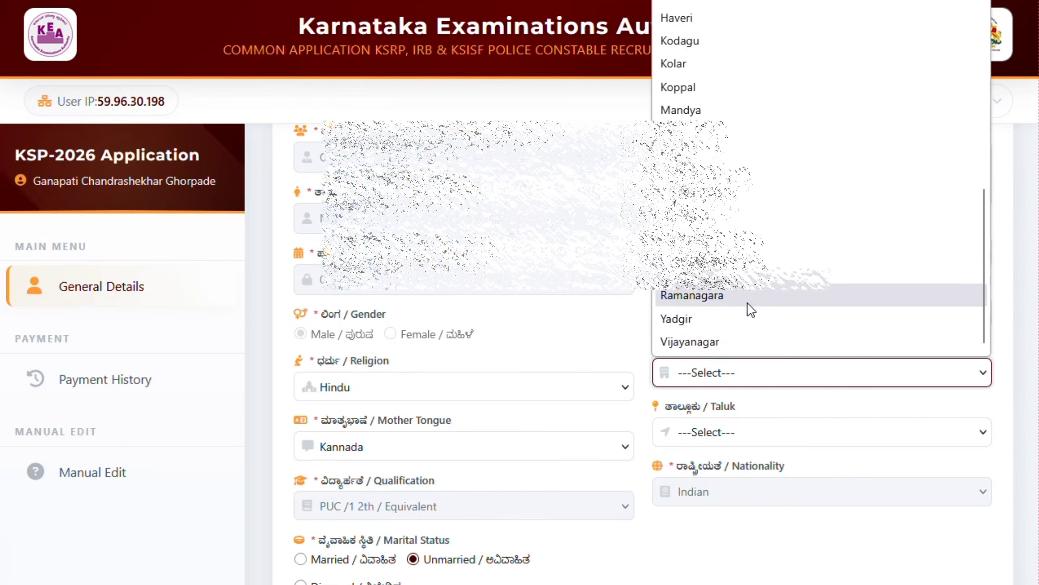
pyautogui.scroll(6, 717, 302)
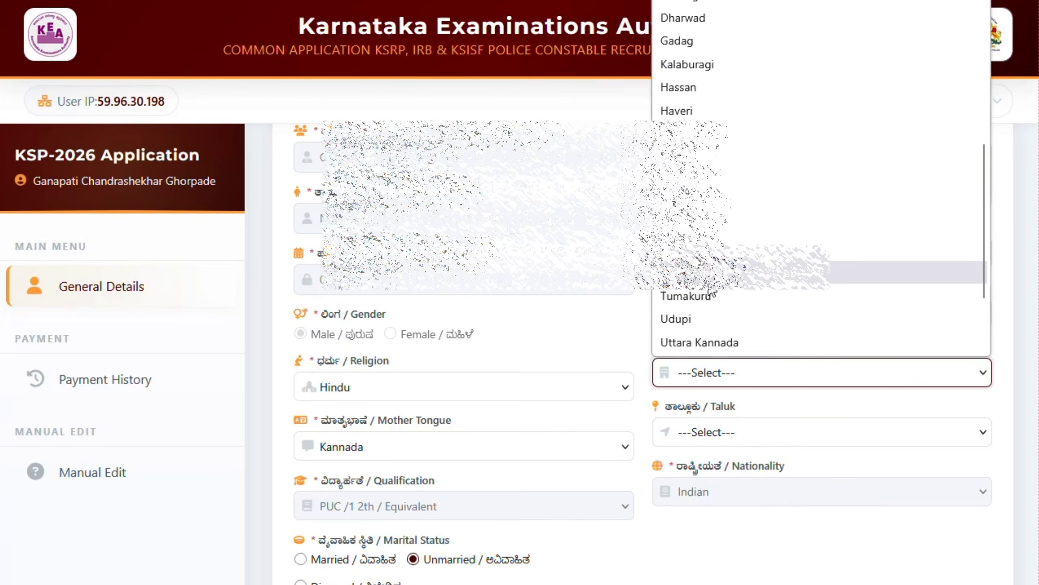
pyautogui.click(715, 167)
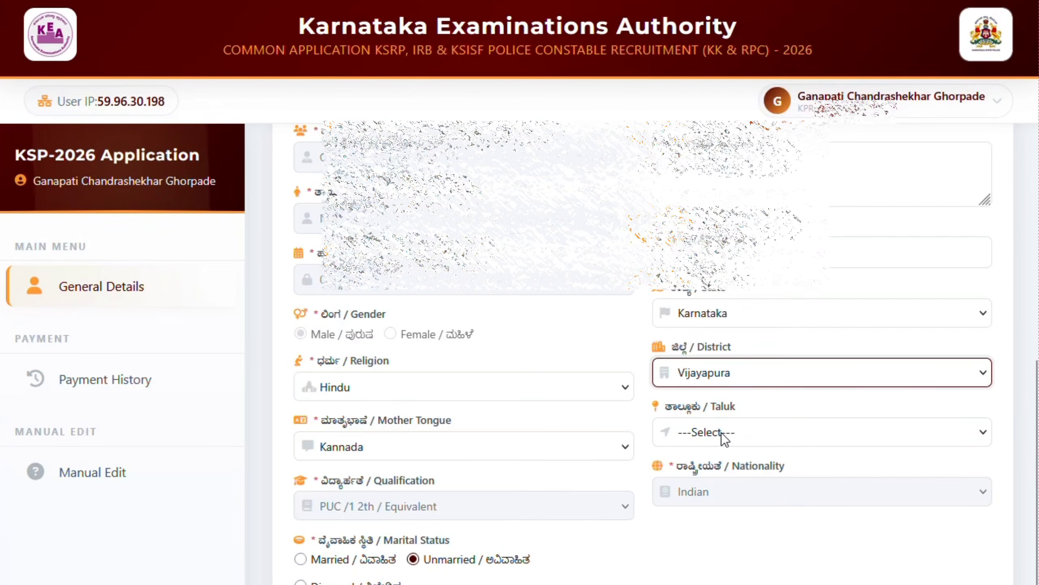
pyautogui.click(720, 438)
pyautogui.click(679, 355)
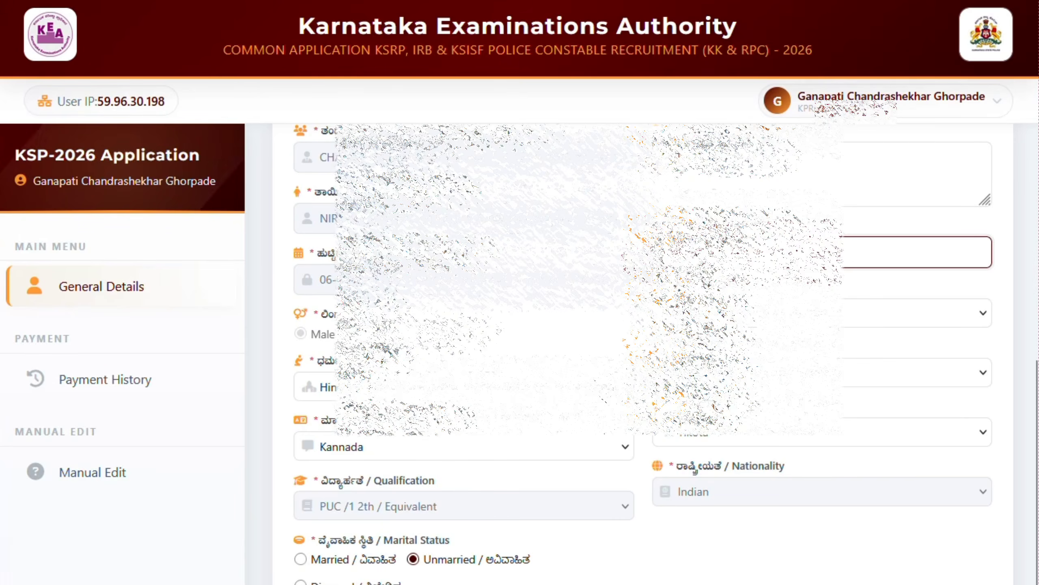
# - Save the General Details form, confirm it, and close the 'General Details Saved Successfully' popup
pyautogui.scroll(-2, 635, 561)
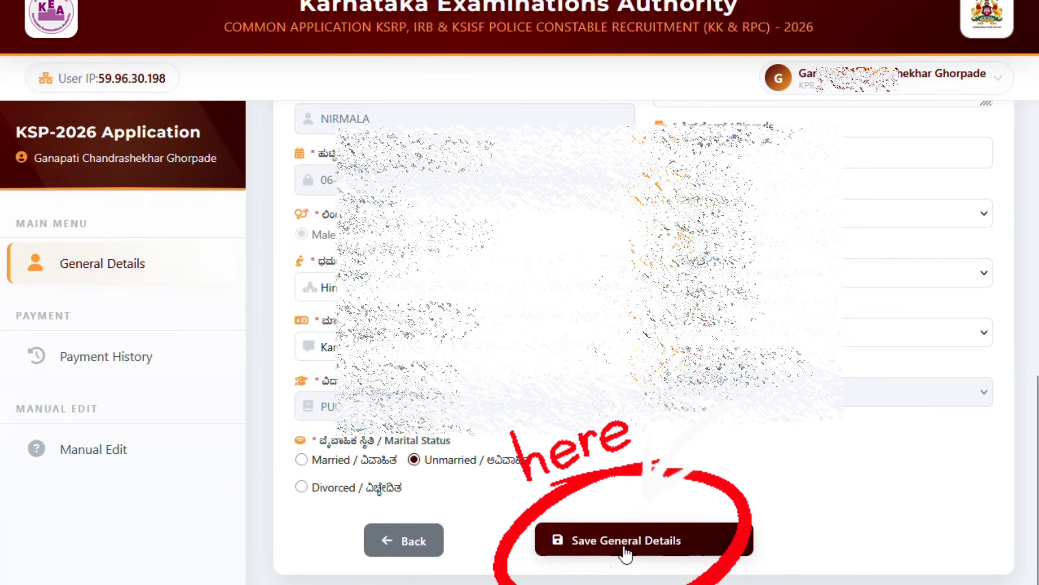
pyautogui.click(635, 543)
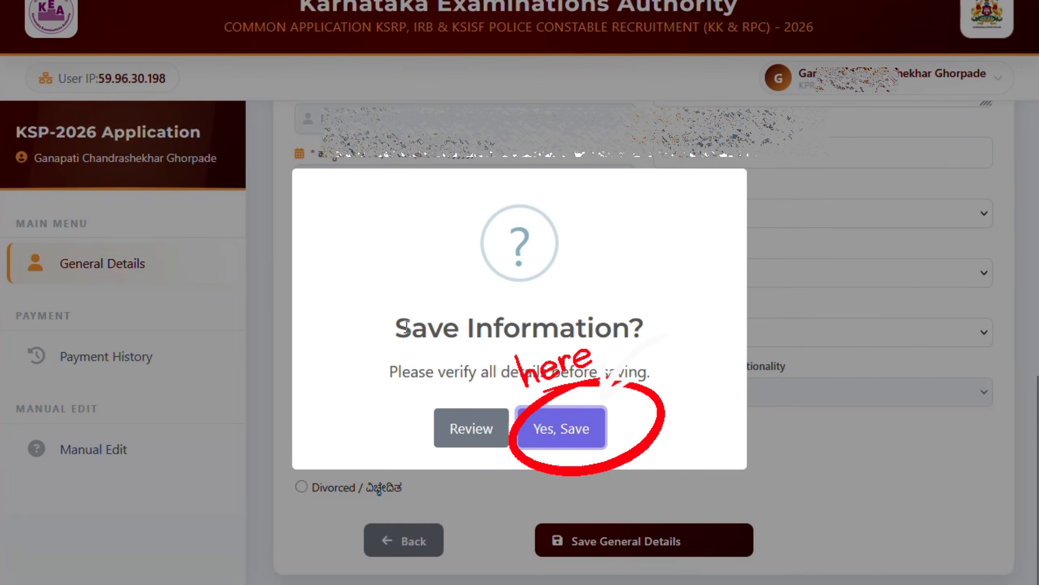
pyautogui.moveTo(375, 326); pyautogui.dragTo(654, 334)
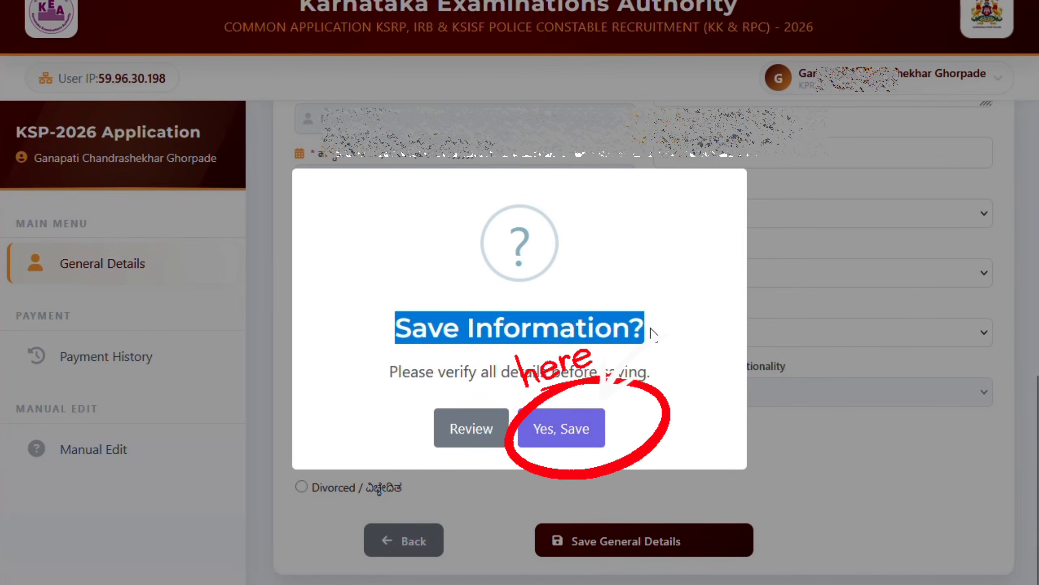
pyautogui.click(559, 436)
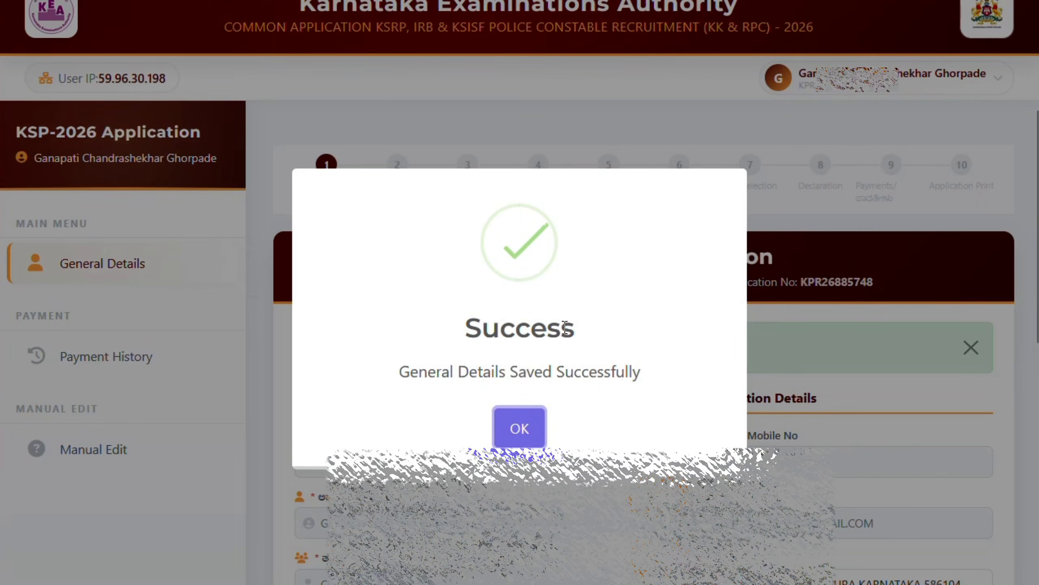
pyautogui.moveTo(399, 374); pyautogui.dragTo(678, 377)
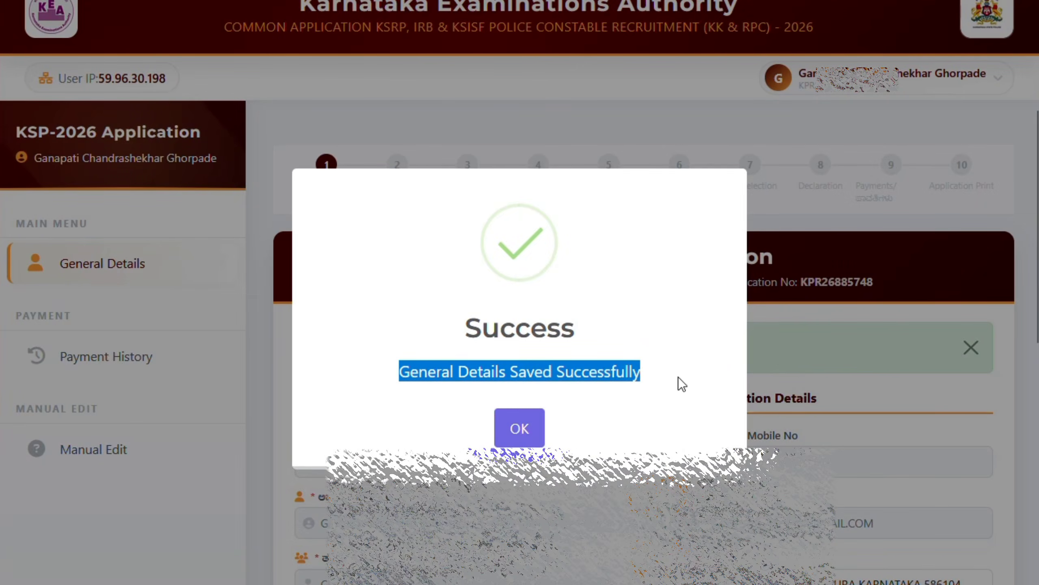
pyautogui.click(517, 429)
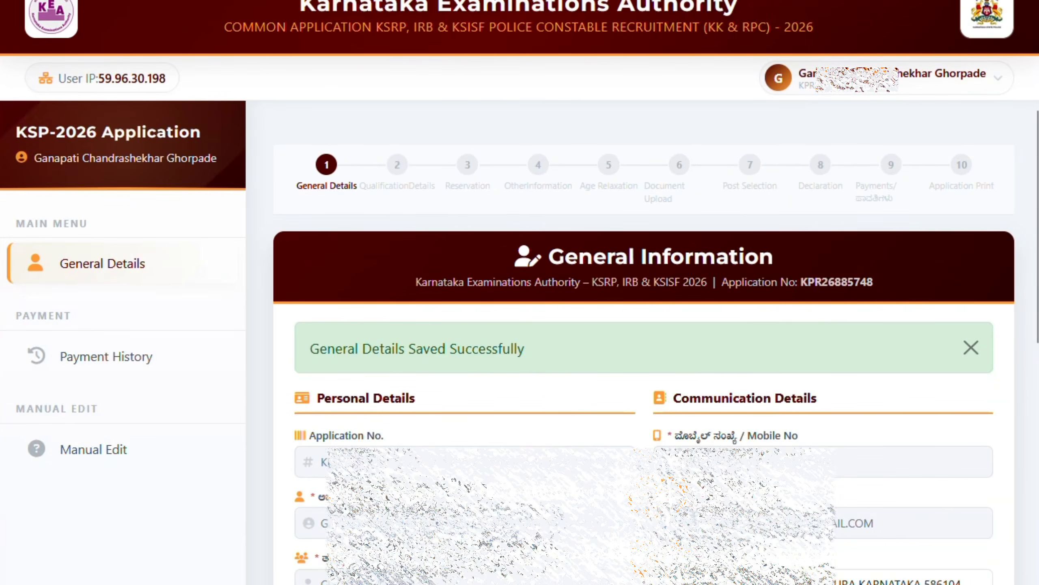
pyautogui.moveTo(340, 353); pyautogui.dragTo(599, 352)
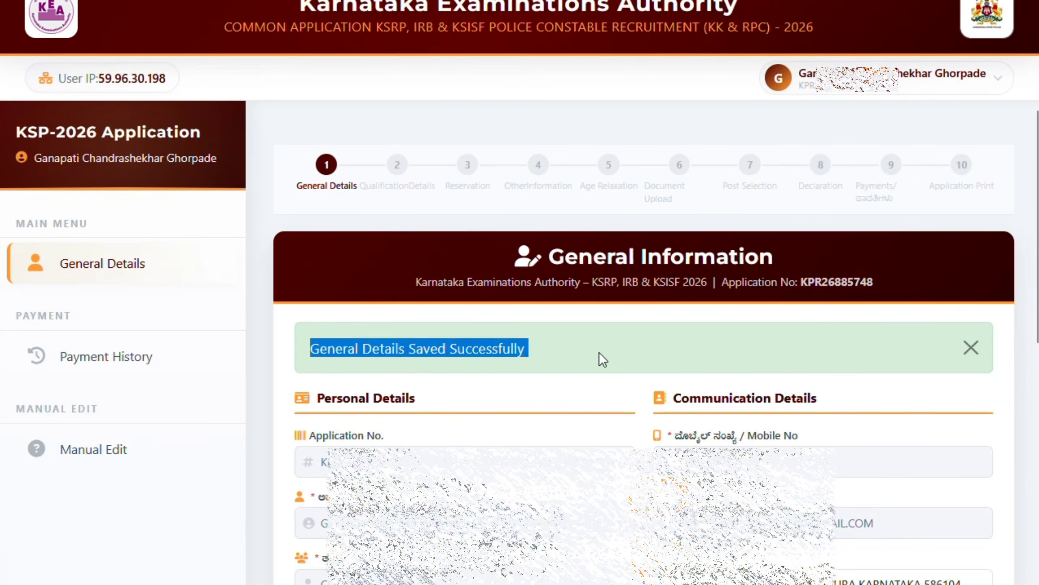
pyautogui.click(599, 352)
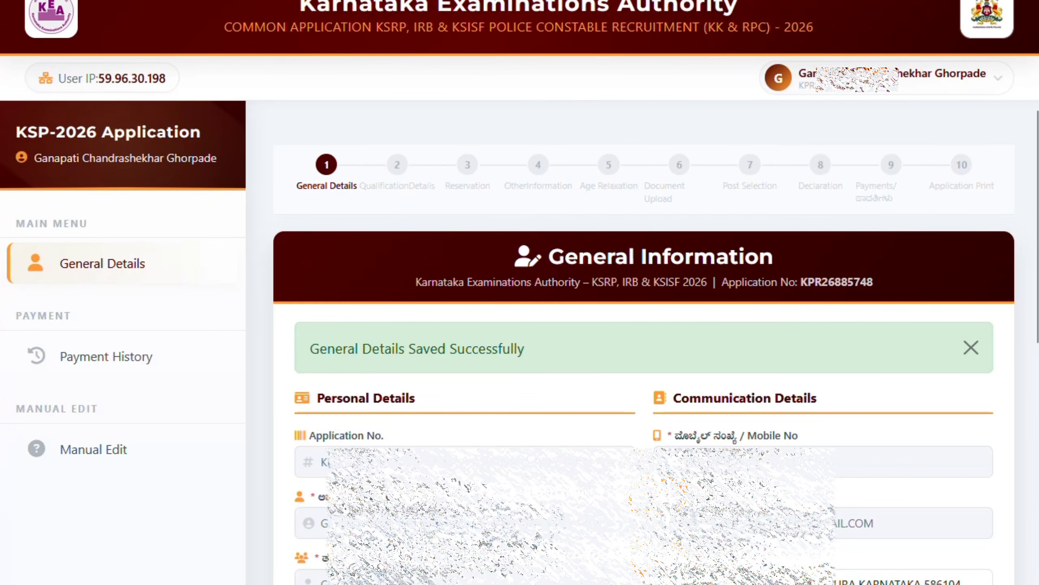
pyautogui.scroll(-10, 594, 353)
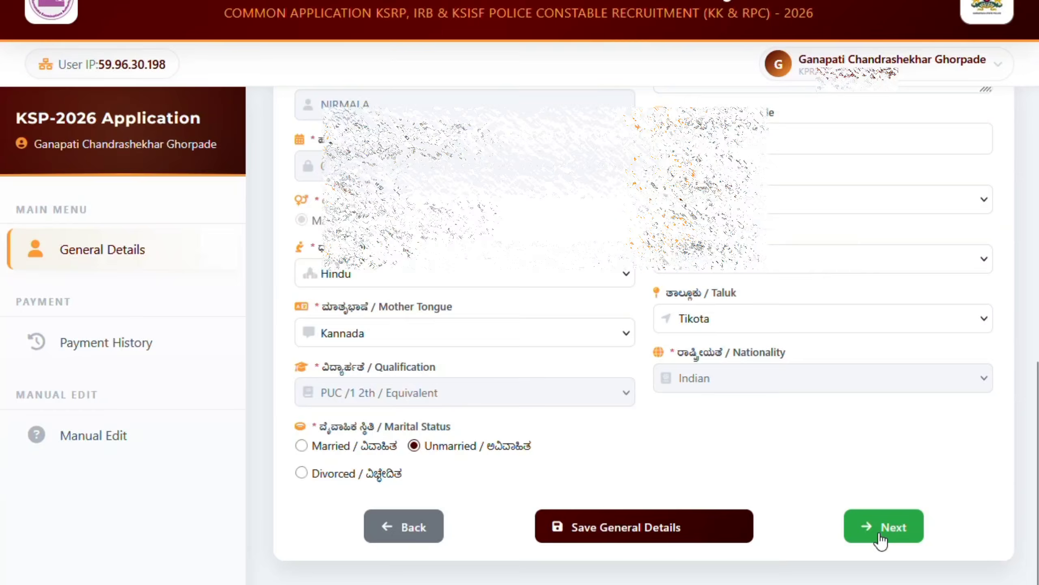
# - Go to Qualification Details and choose PUC (Karnataka Board) - After 2008 as the qualification type
pyautogui.click(882, 541)
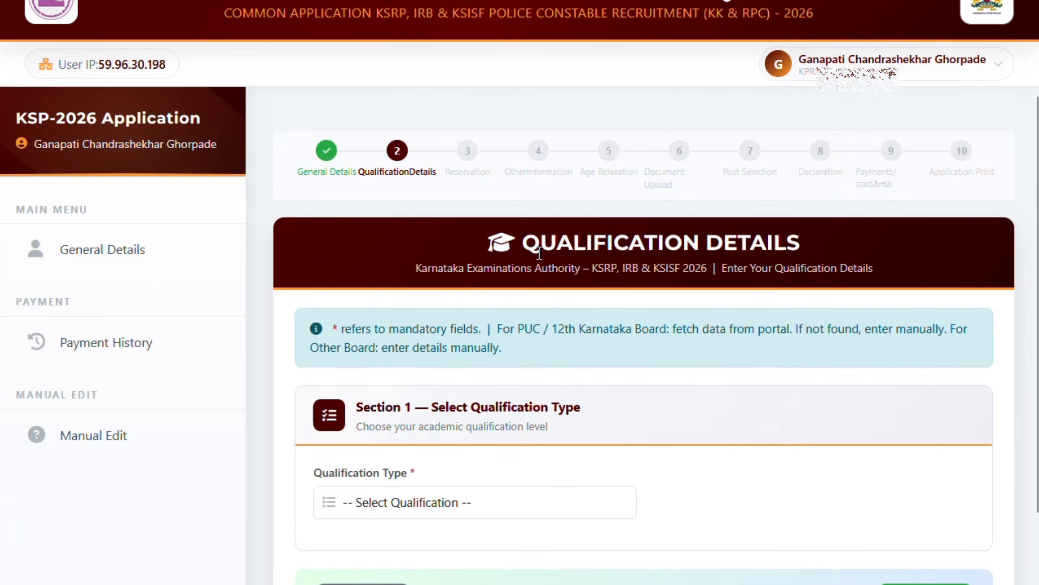
pyautogui.tripleClick(540, 254)
pyautogui.click(711, 402)
pyautogui.scroll(-2, 313, 348)
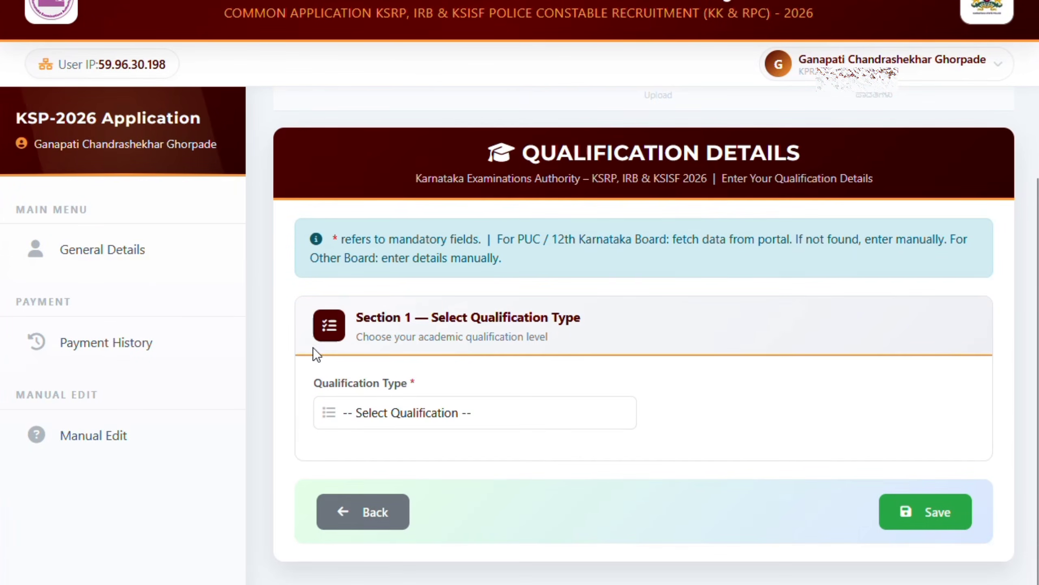
pyautogui.click(393, 413)
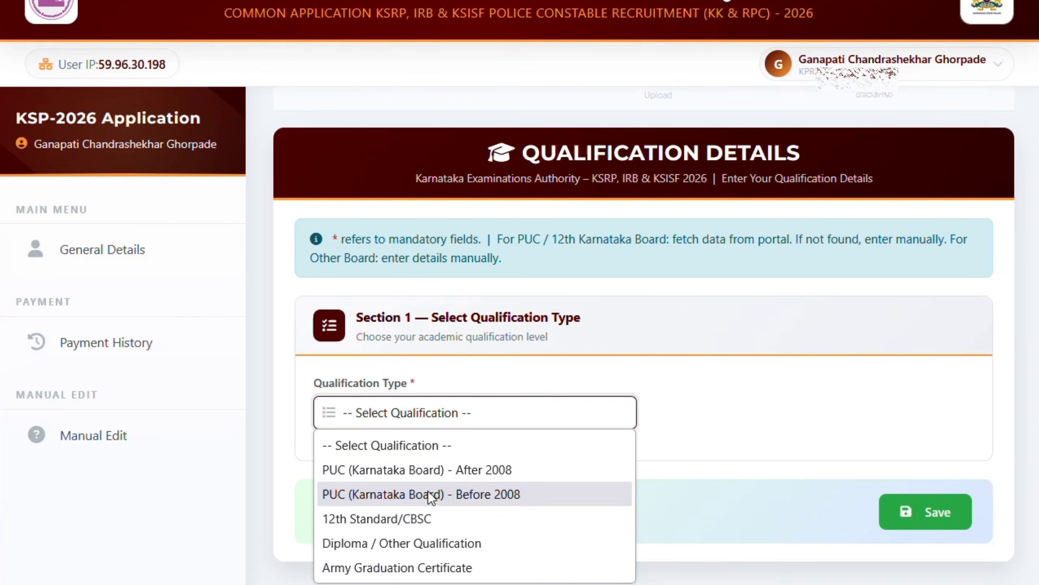
pyautogui.click(437, 468)
# - Enter the PUC registration number and March 2021 exam date, then fetch the record
pyautogui.scroll(-4, 870, 417)
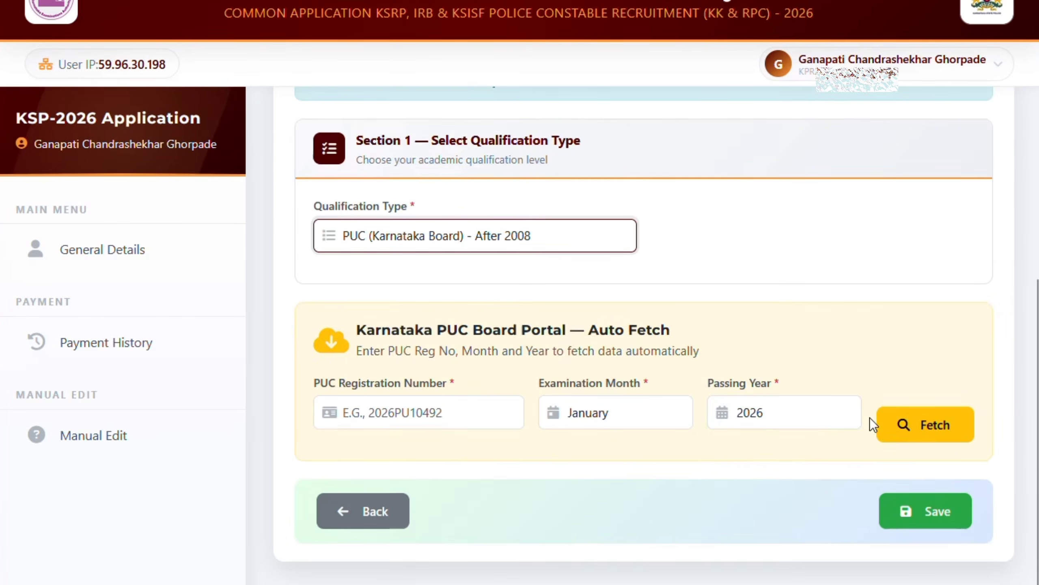
pyautogui.click(390, 410)
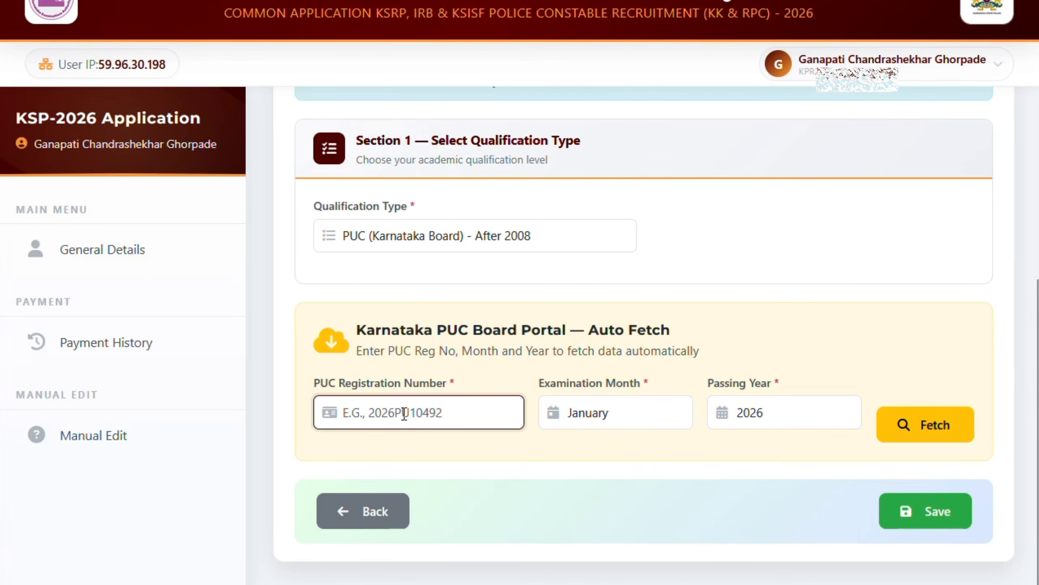
pyautogui.write('X')
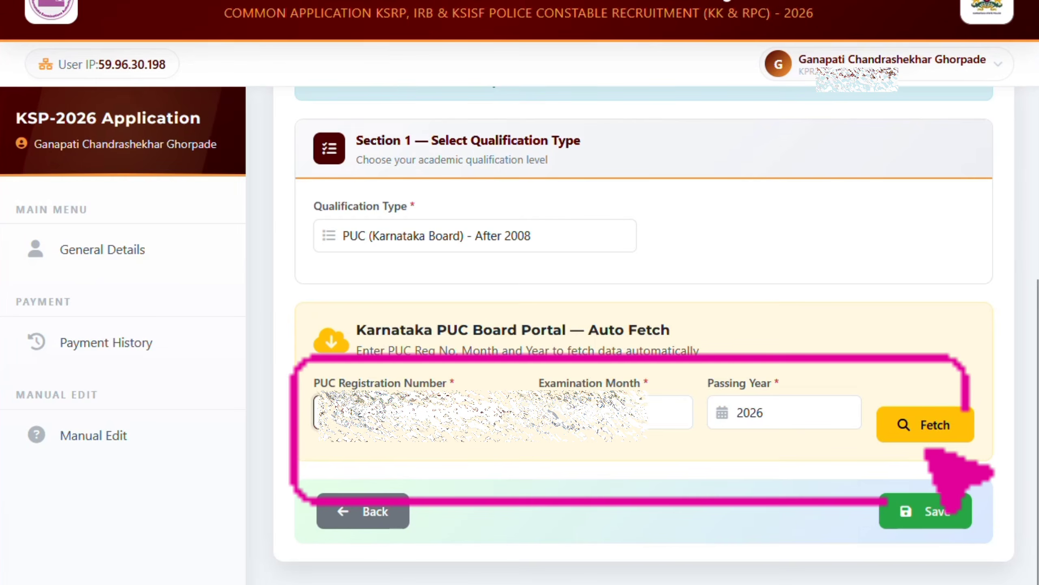
pyautogui.click(606, 412)
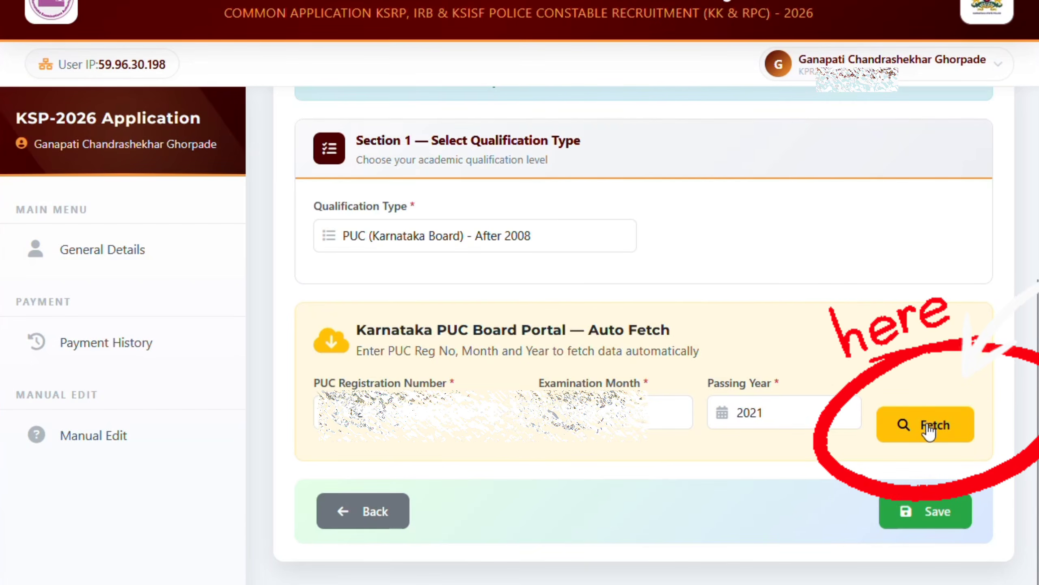
pyautogui.click(930, 428)
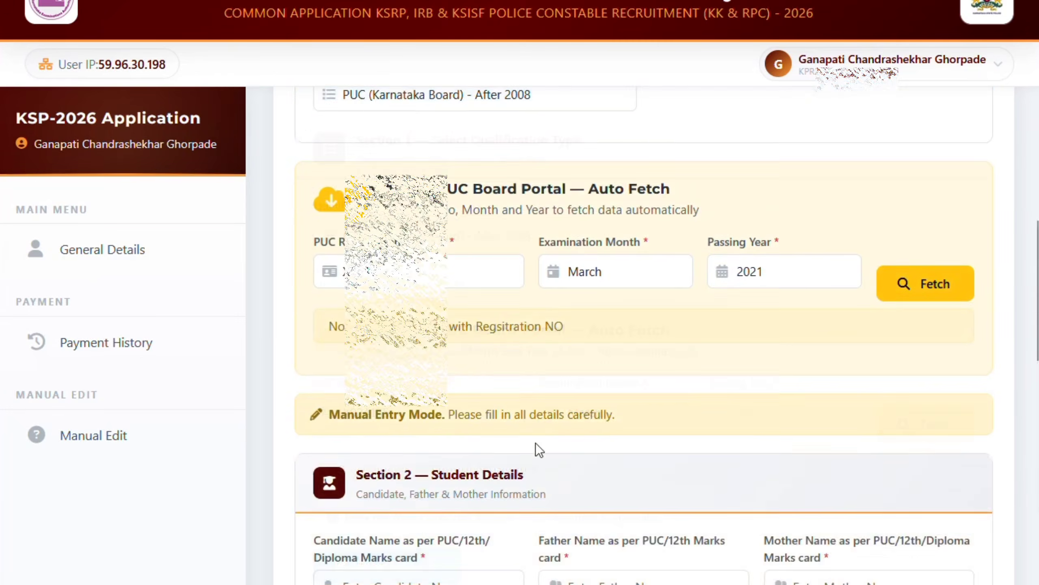
# - Look over the manual-entry Student Details and Academic Marks sections and put the cursor in Maximum Marks
pyautogui.scroll(2, 536, 443)
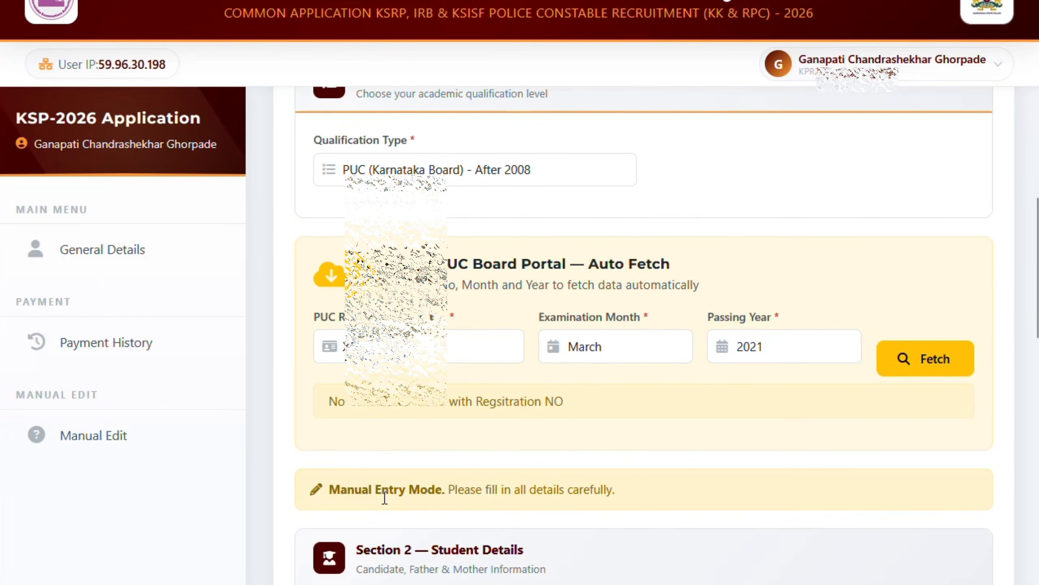
pyautogui.scroll(-5, 518, 499)
pyautogui.scroll(-3, 520, 498)
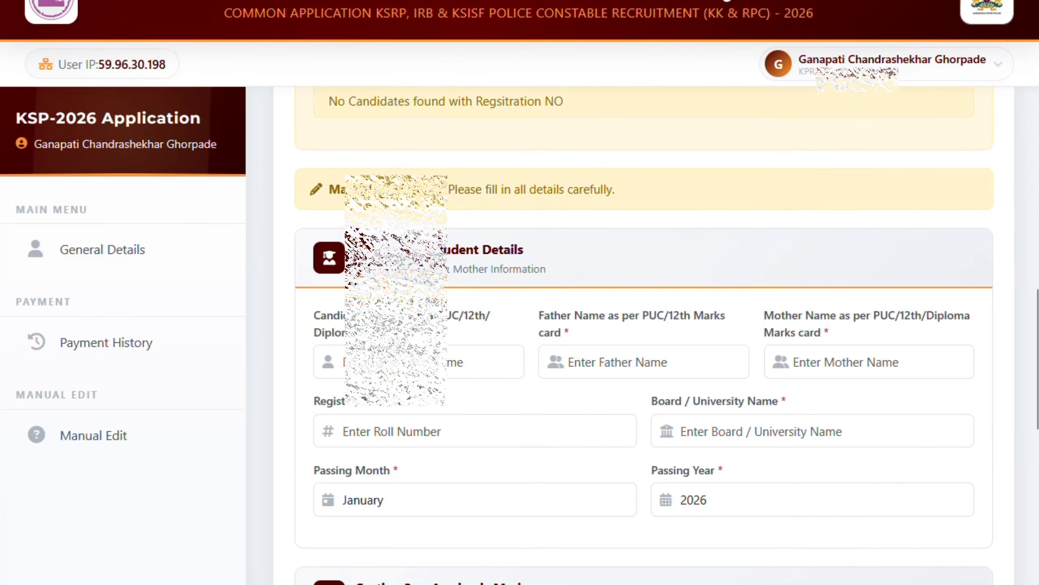
pyautogui.scroll(-4, 436, 383)
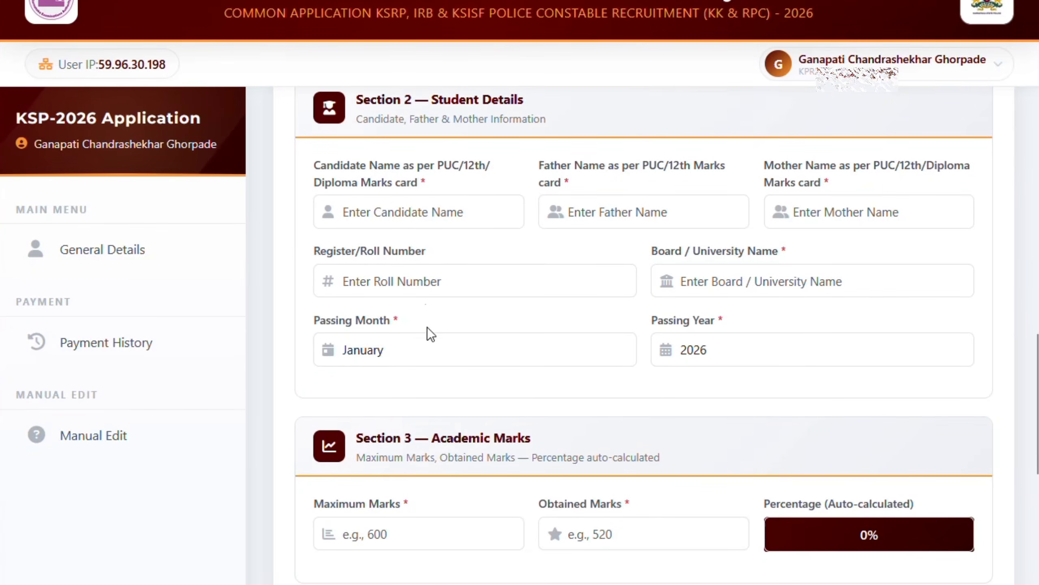
pyautogui.scroll(-10, 451, 246)
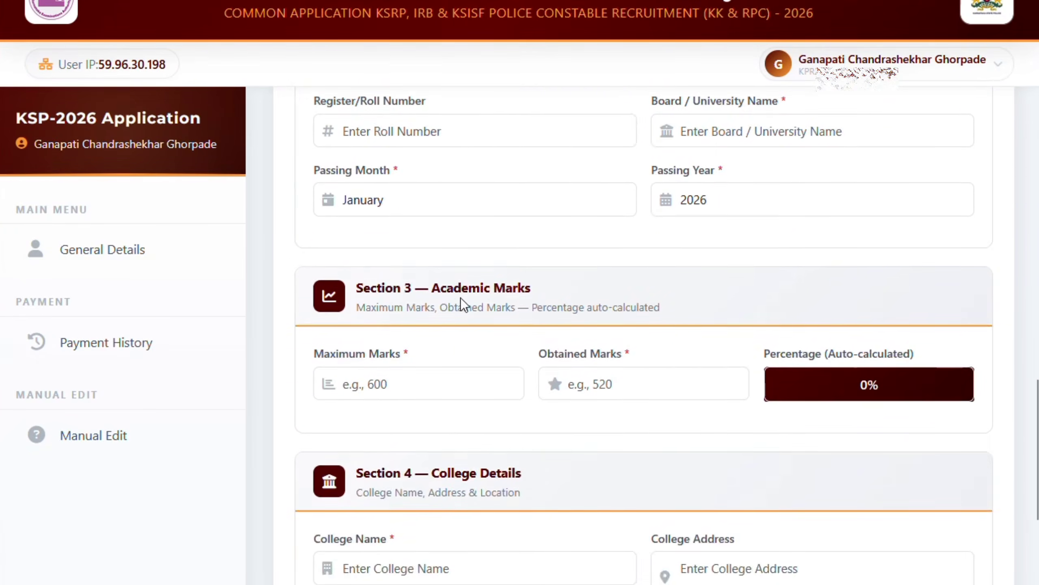
pyautogui.scroll(15, 504, 366)
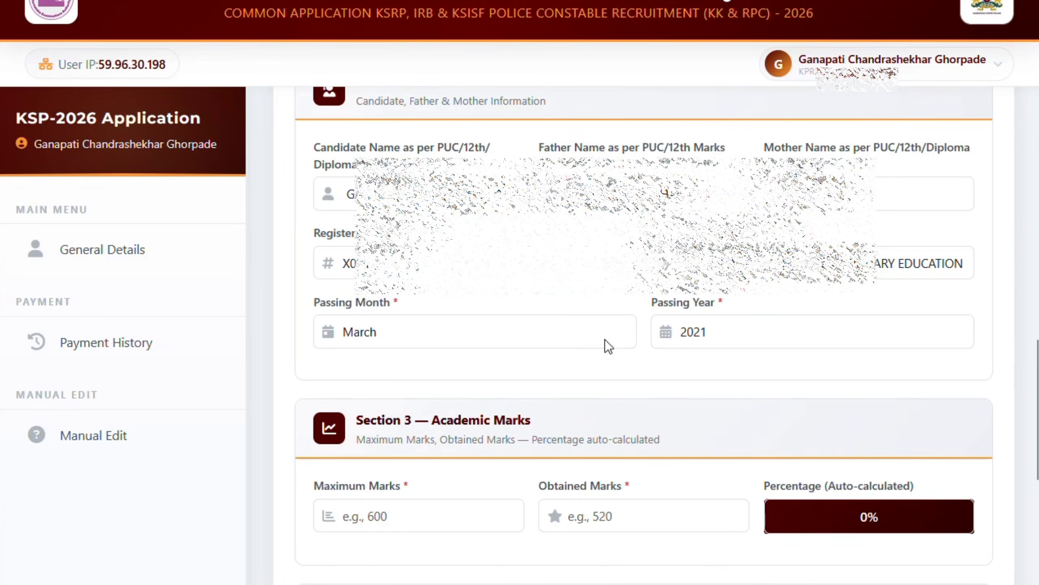
pyautogui.scroll(-9, 488, 335)
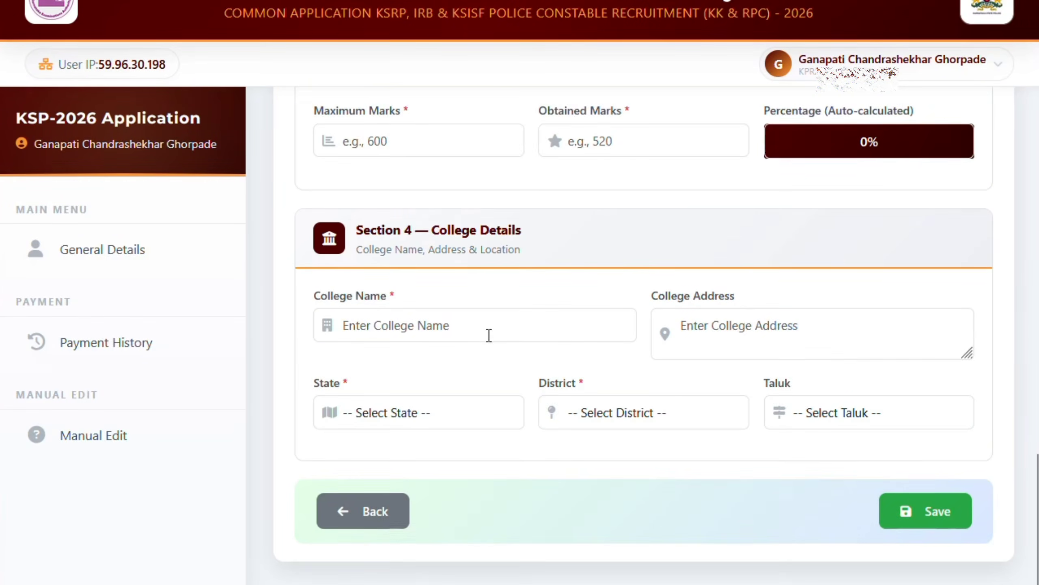
pyautogui.scroll(2, 489, 335)
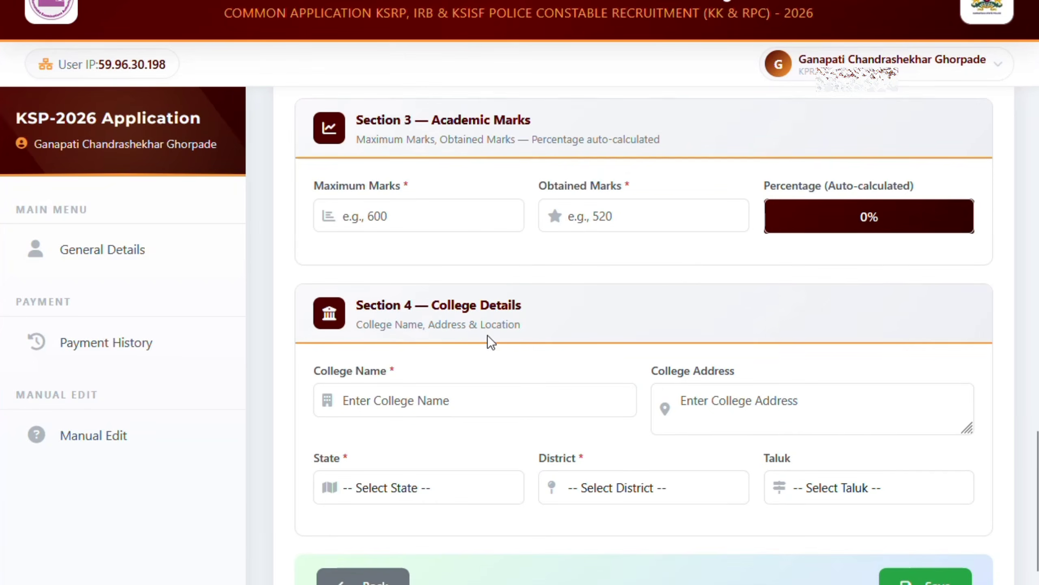
pyautogui.moveTo(362, 122); pyautogui.dragTo(598, 120)
pyautogui.click(603, 122)
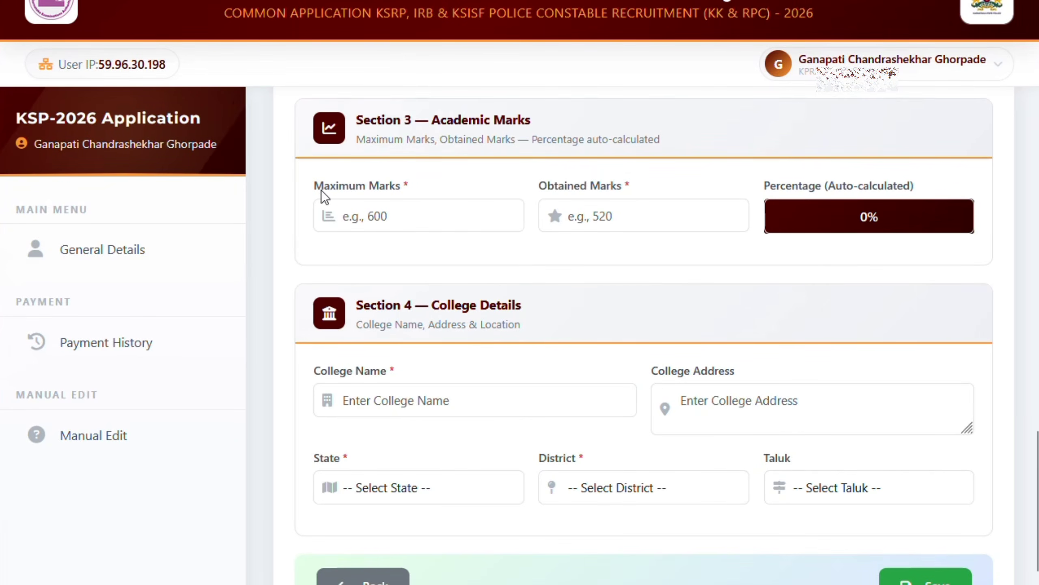
pyautogui.moveTo(319, 189); pyautogui.dragTo(419, 190)
pyautogui.tripleClick(545, 189)
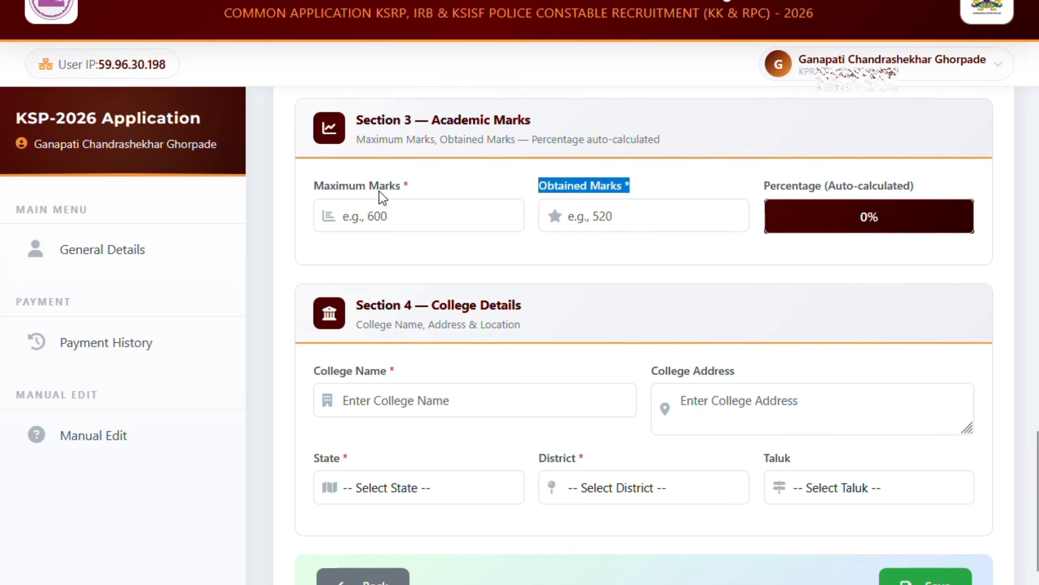
pyautogui.click(349, 215)
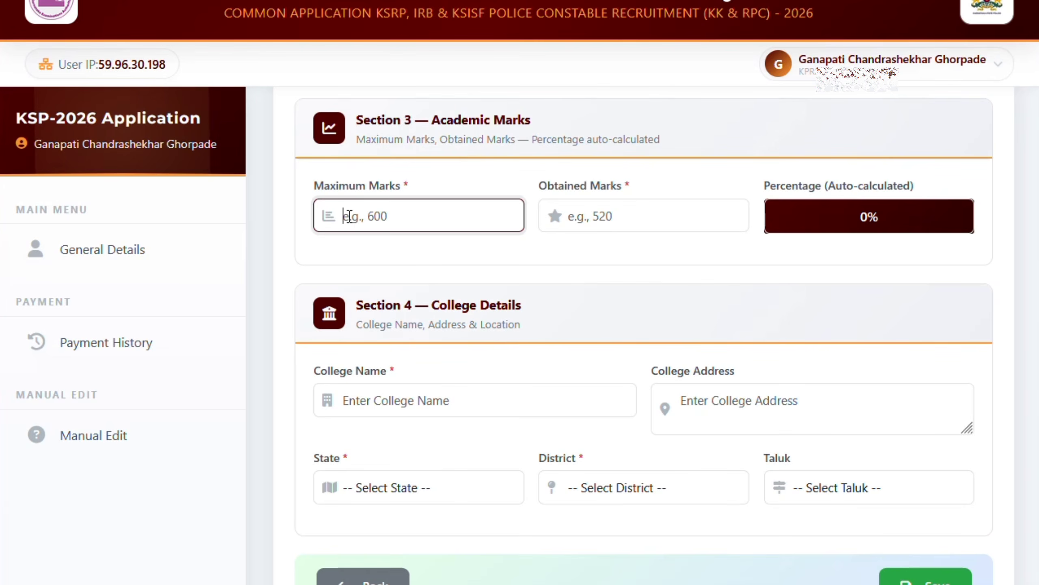
# - Enter maximum marks 600 and obtained marks 465, giving 77.50%
pyautogui.write('600')
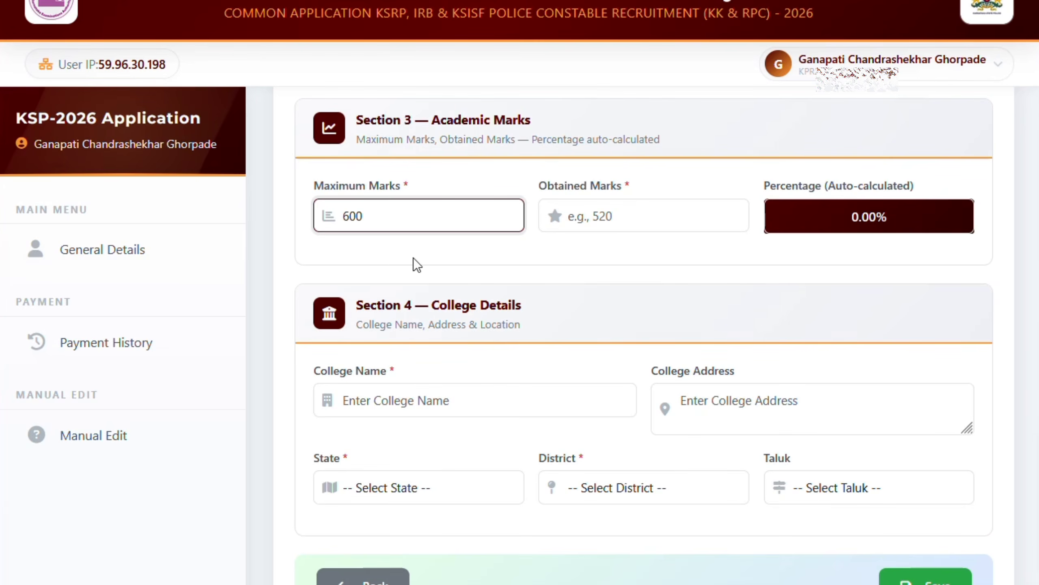
pyautogui.click(584, 214)
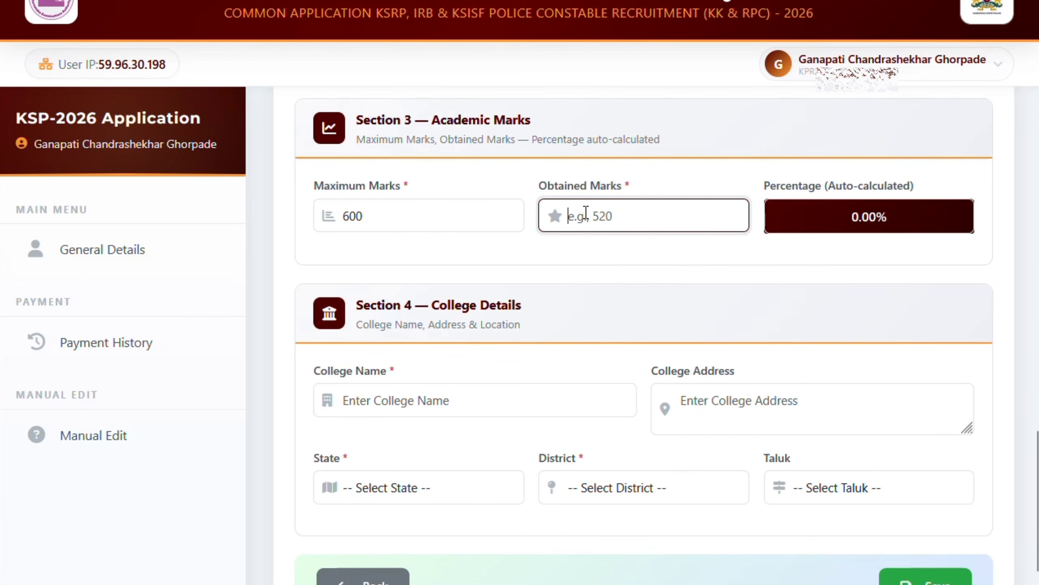
pyautogui.write('465')
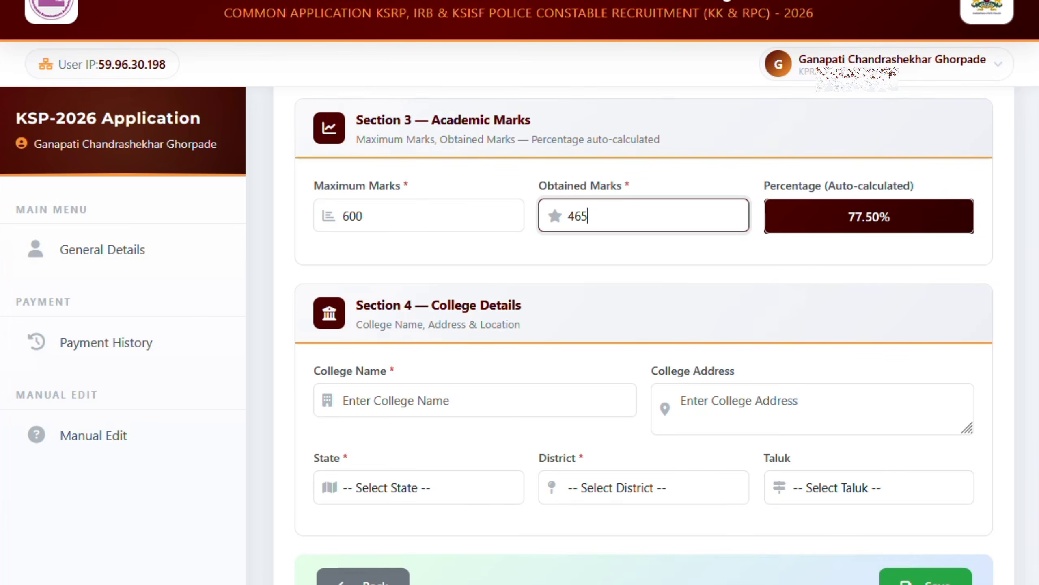
pyautogui.press('Tab')
pyautogui.click(855, 251)
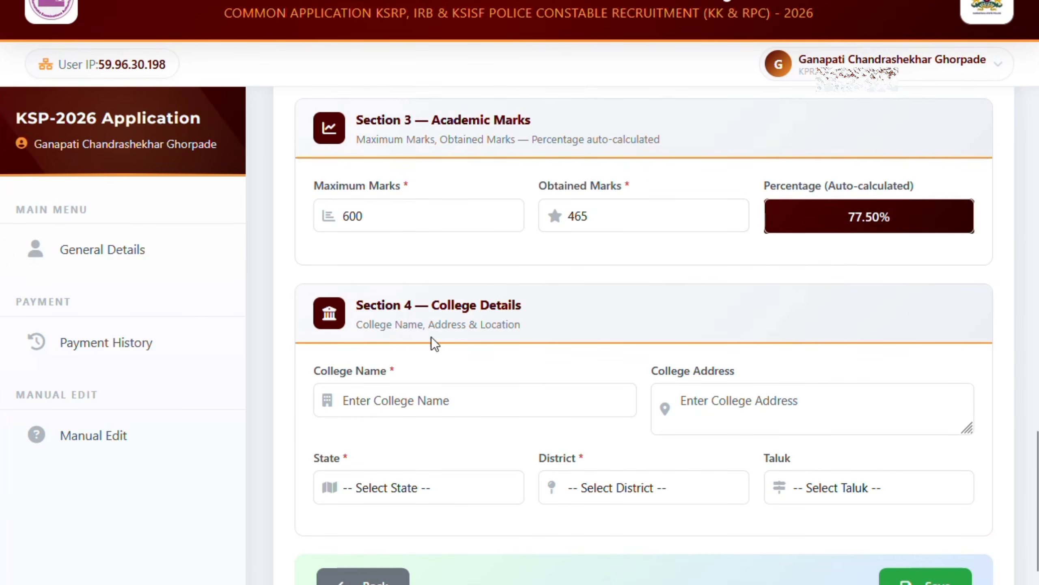
# - Fill in the college name, address, state, district and taluk in Section 4 College Details
pyautogui.scroll(-2, 435, 343)
pyautogui.moveTo(364, 231); pyautogui.dragTo(601, 237)
pyautogui.click(602, 238)
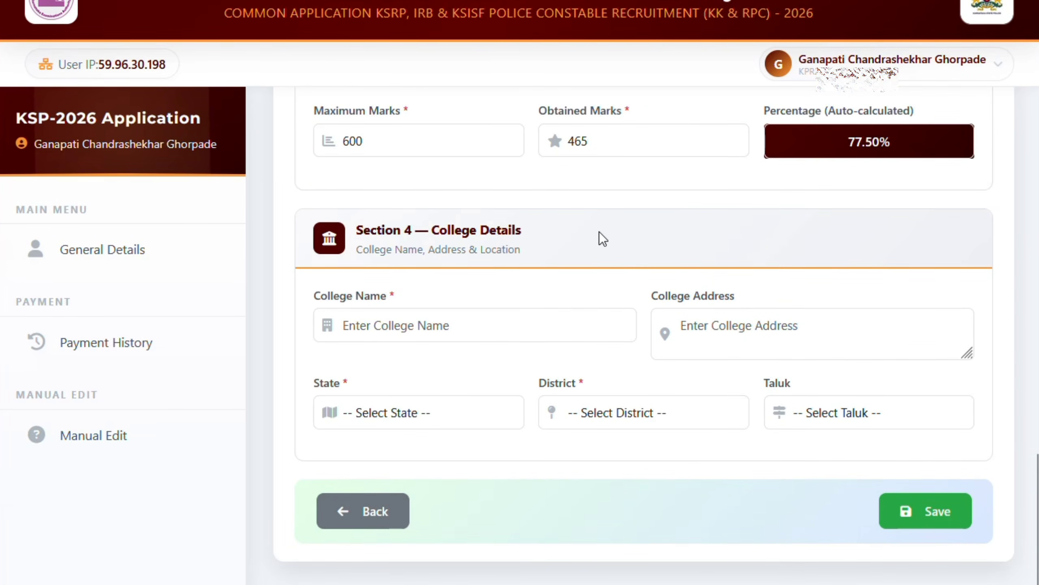
pyautogui.click(376, 332)
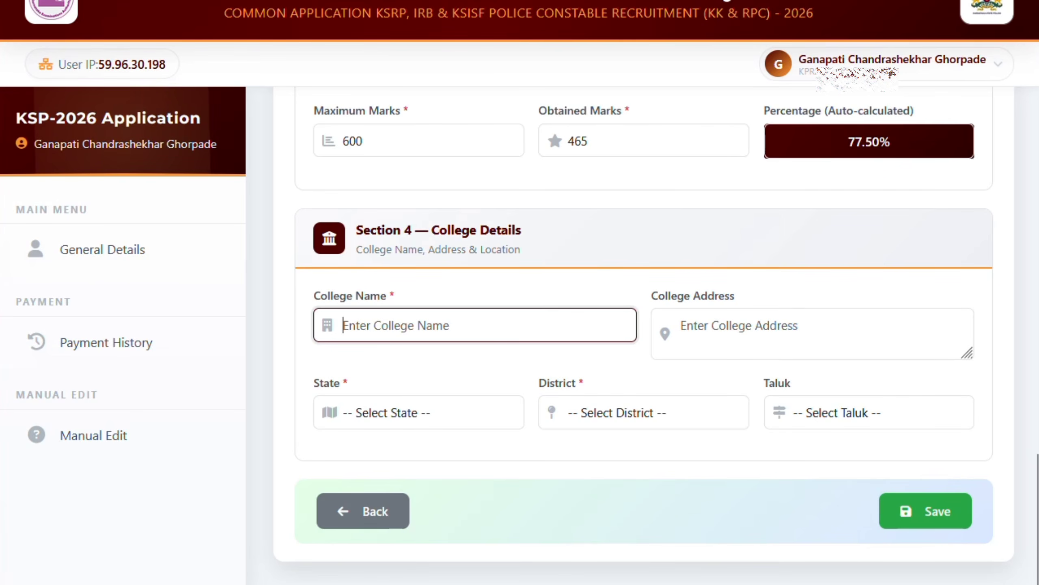
pyautogui.moveTo(651, 295); pyautogui.dragTo(749, 306)
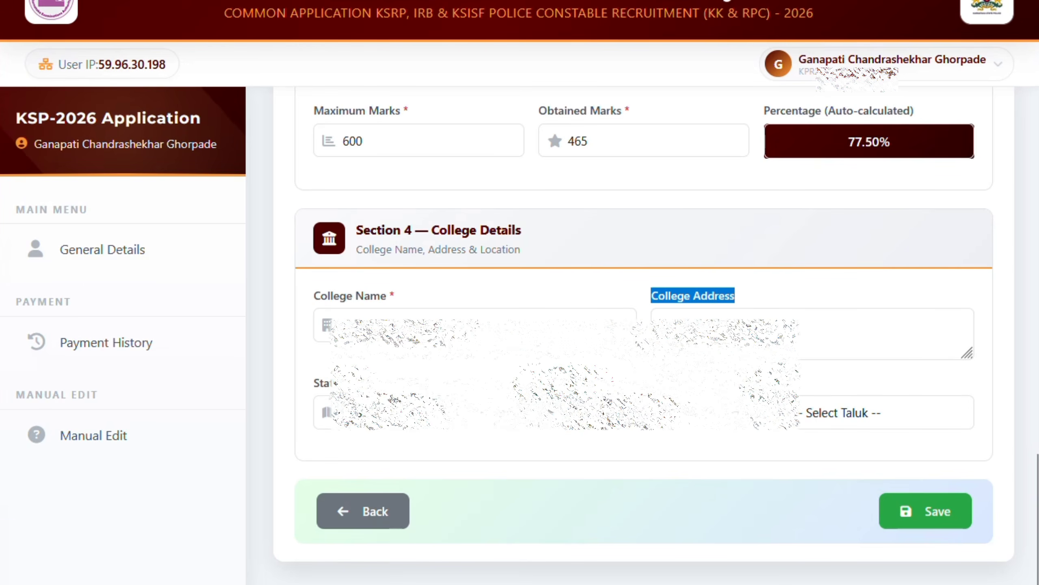
pyautogui.click(546, 289)
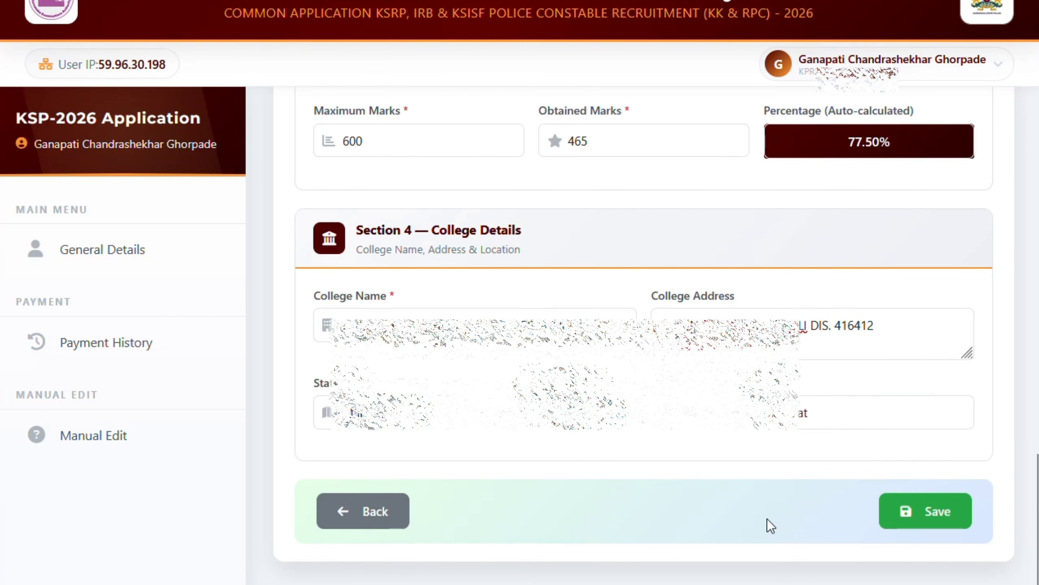
# - Save the PUC qualification details, then go Next to step 3, Reservation Claims
pyautogui.click(937, 510)
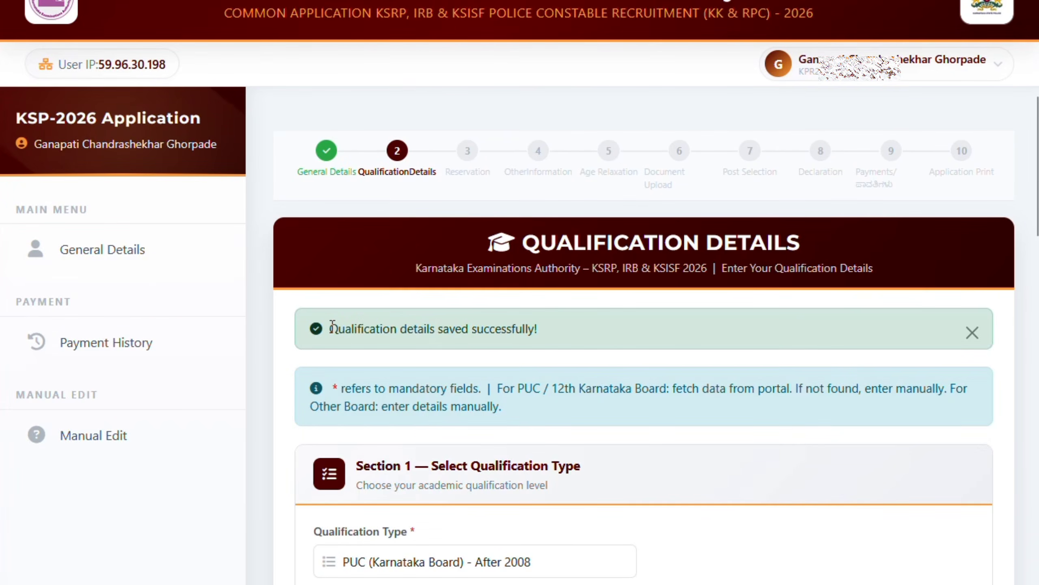
pyautogui.moveTo(332, 325); pyautogui.dragTo(543, 331)
pyautogui.click(590, 351)
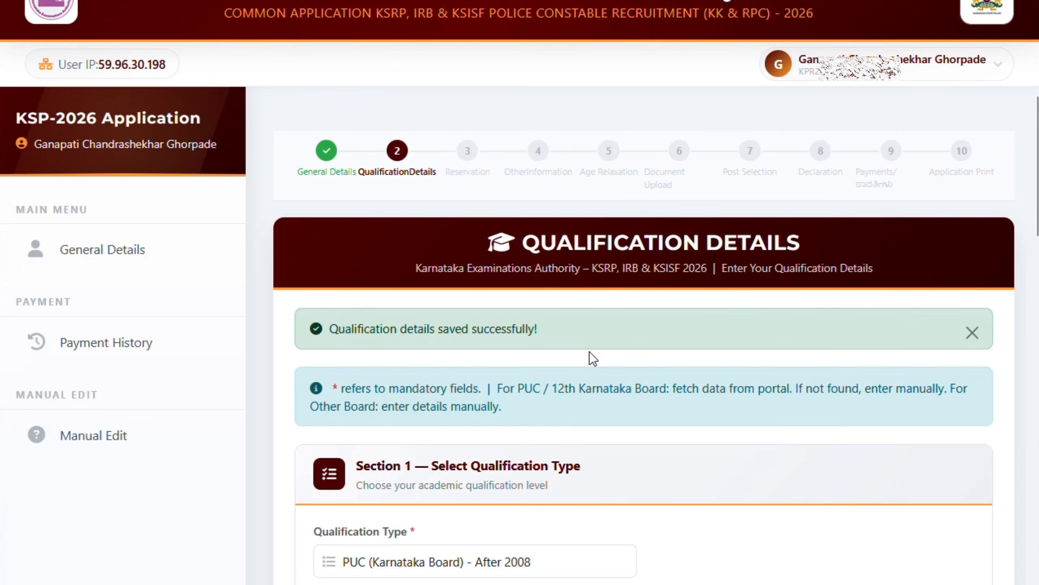
pyautogui.scroll(-20, 587, 328)
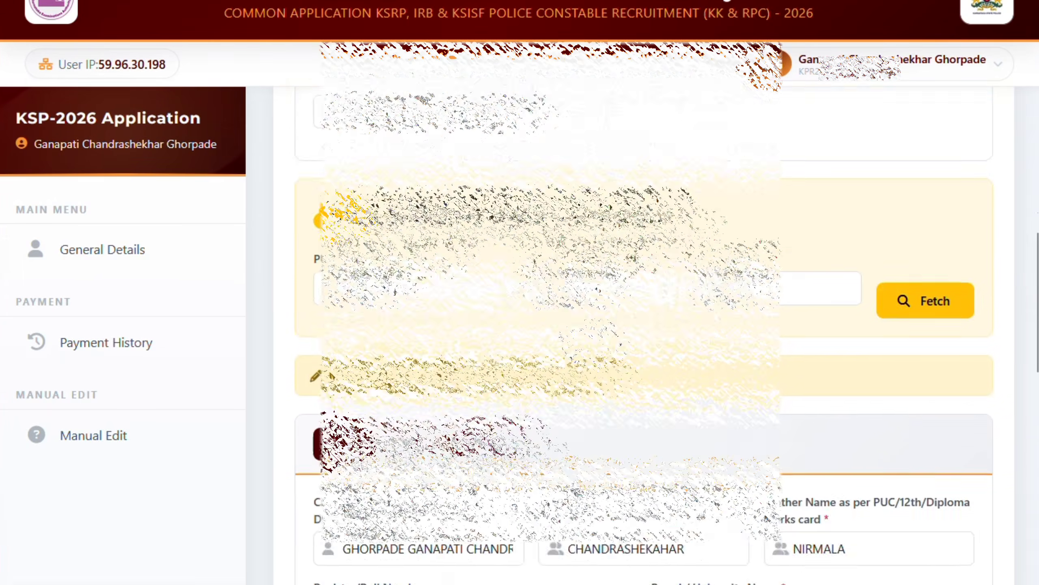
pyautogui.scroll(-7, 598, 382)
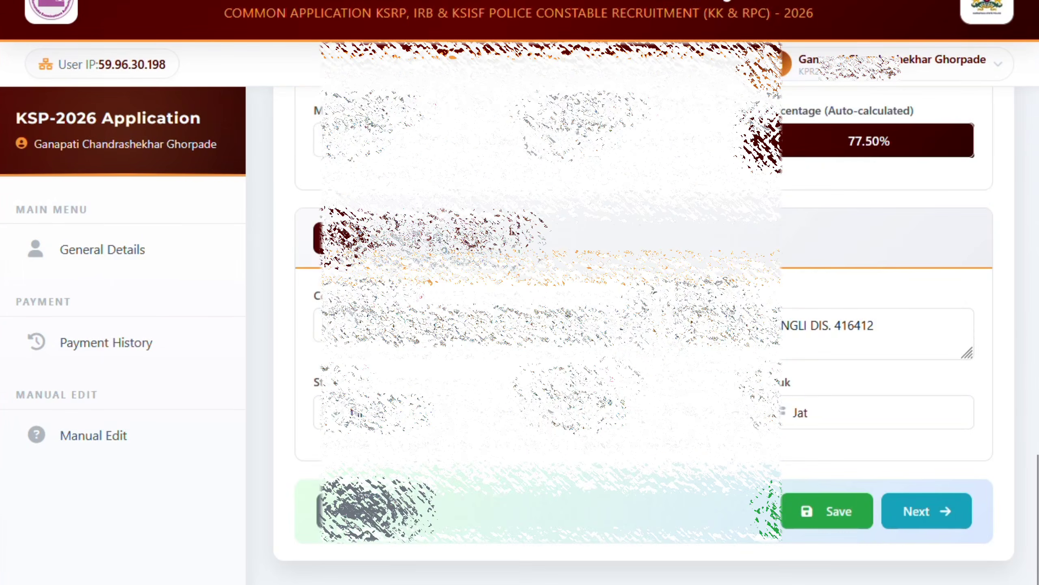
pyautogui.click(927, 513)
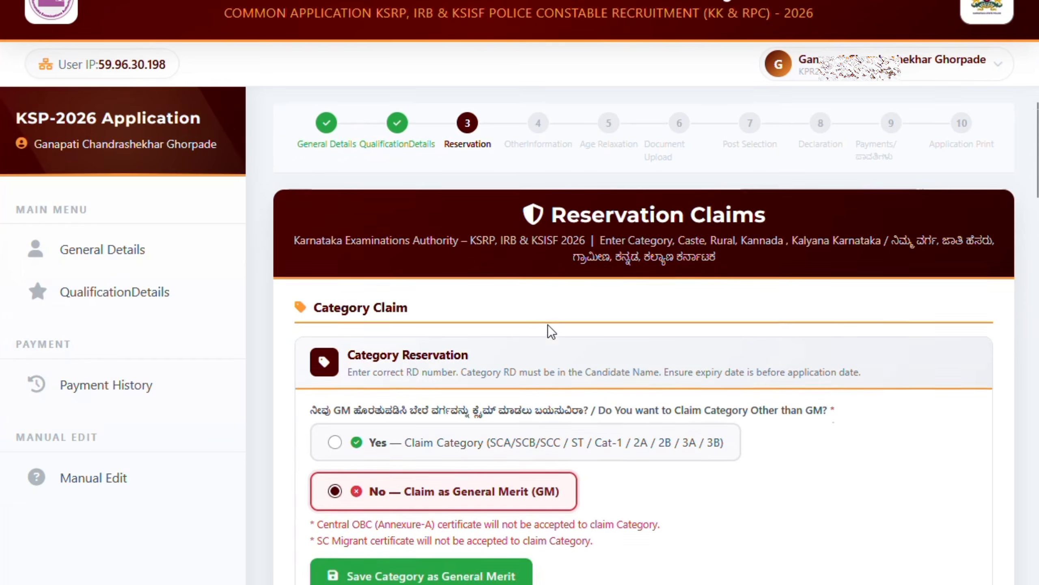
# - Select Yes for Category Claim instead of General Merit
pyautogui.scroll(-2, 547, 326)
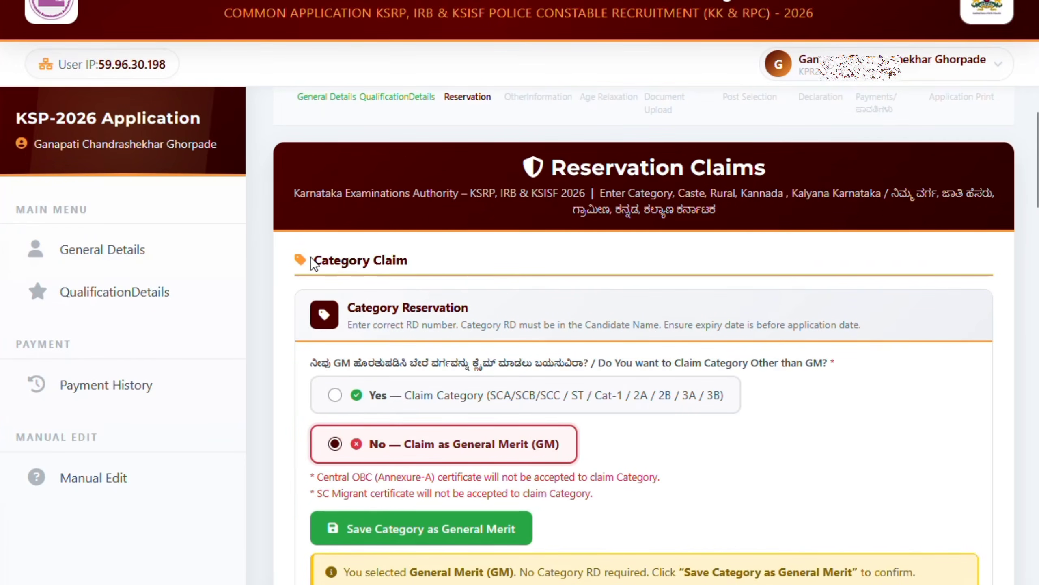
pyautogui.moveTo(310, 262); pyautogui.dragTo(476, 267)
pyautogui.click(510, 259)
pyautogui.scroll(2, 531, 200)
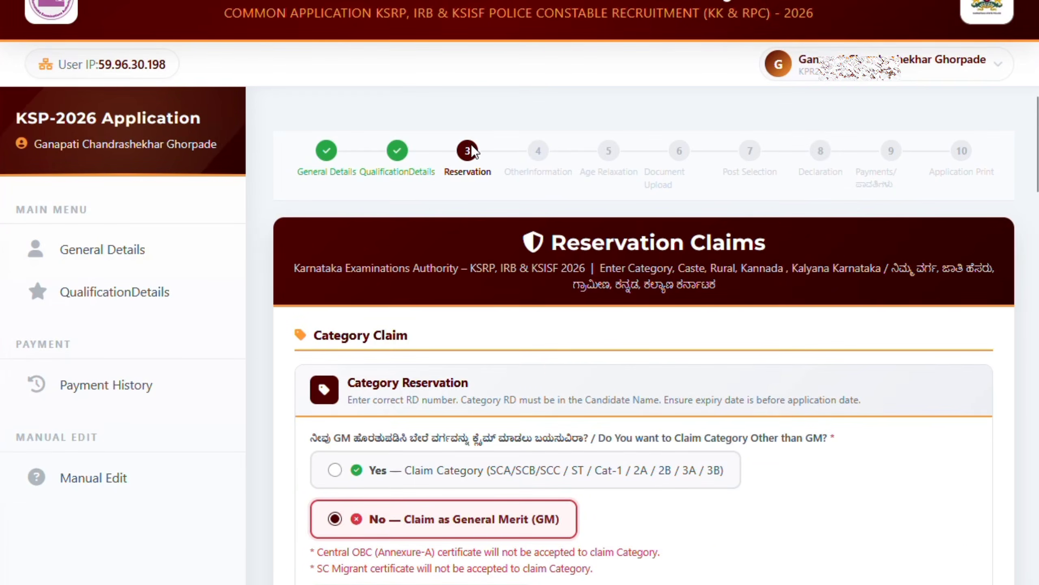
pyautogui.scroll(-8, 471, 203)
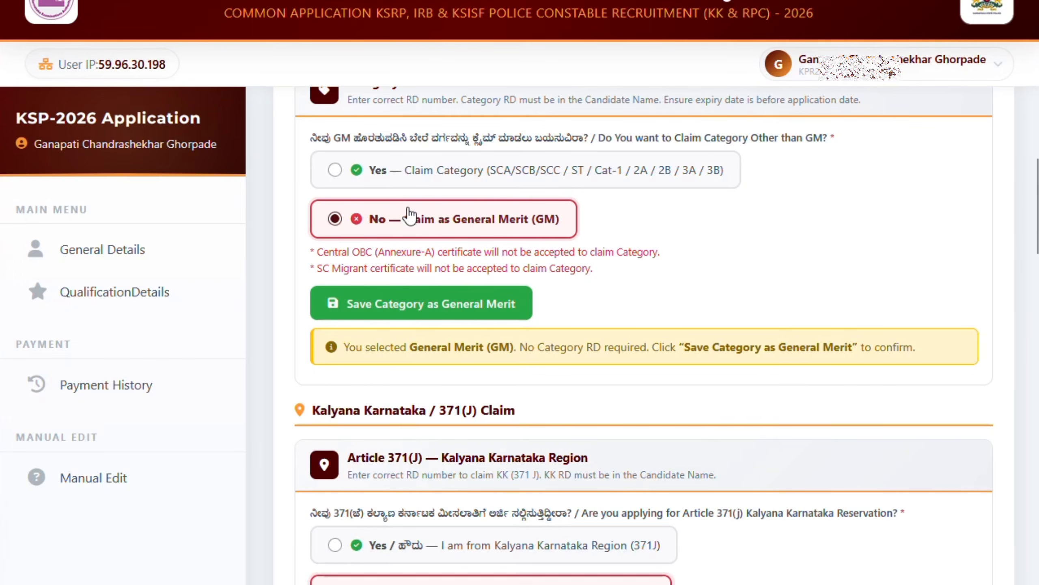
pyautogui.scroll(2, 586, 256)
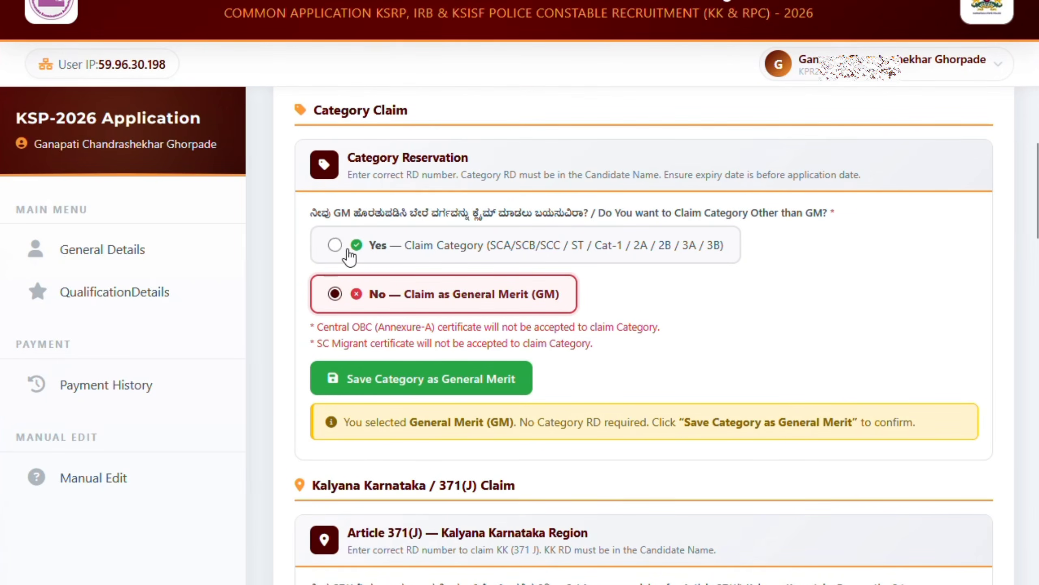
pyautogui.click(334, 246)
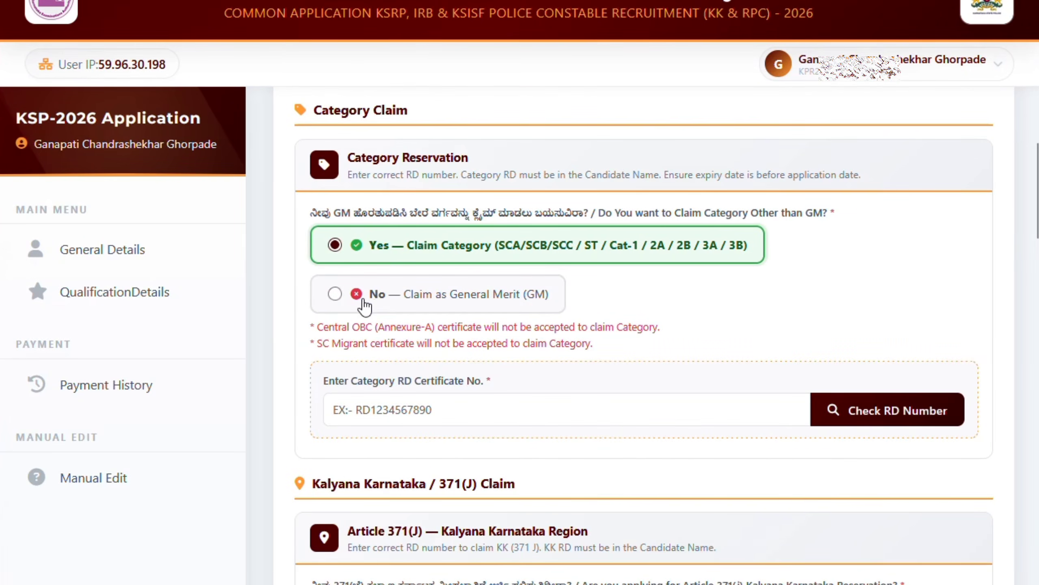
# - Enter the category RD certificate number and check that all five claims show as confirmed and saved
pyautogui.click(365, 399)
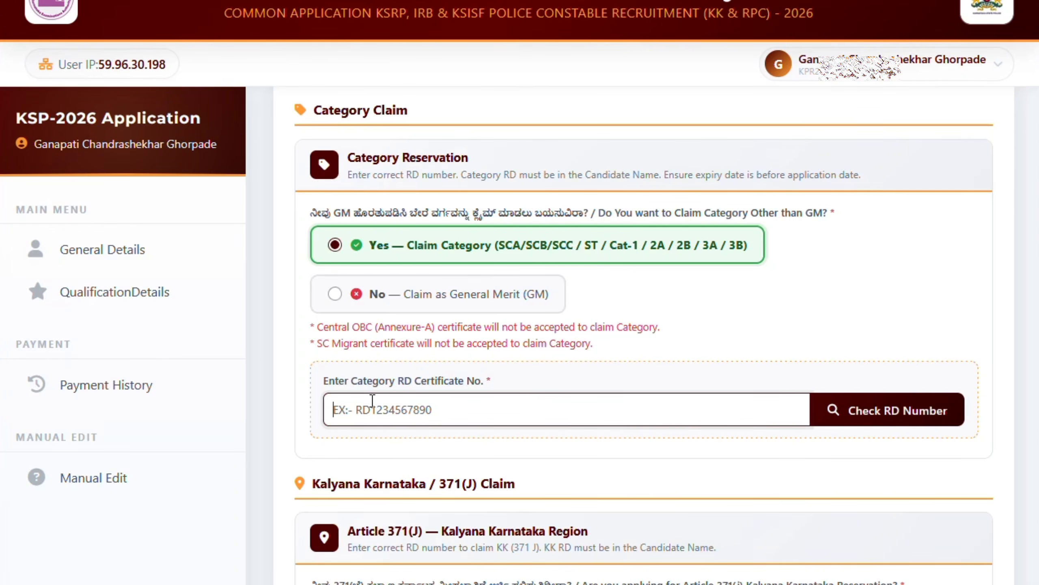
pyautogui.scroll(-3, 554, 428)
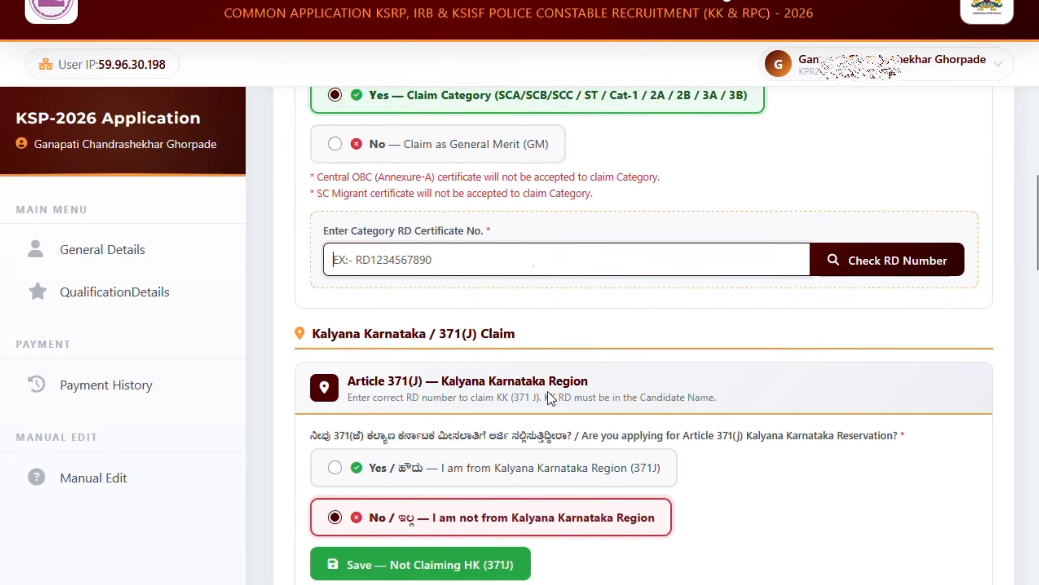
pyautogui.scroll(-15, 432, 196)
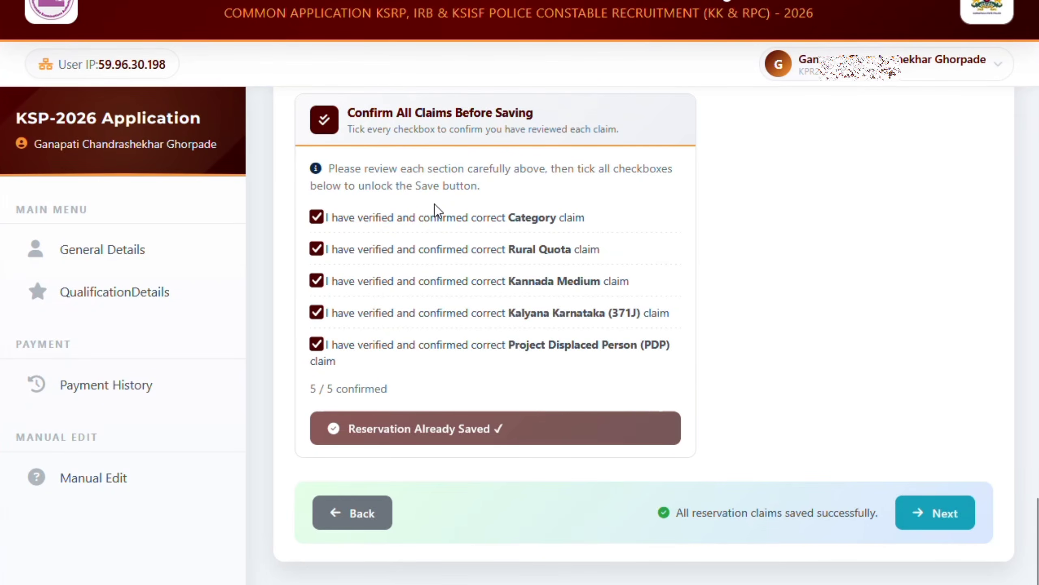
pyautogui.scroll(3, 435, 204)
pyautogui.scroll(-3, 439, 239)
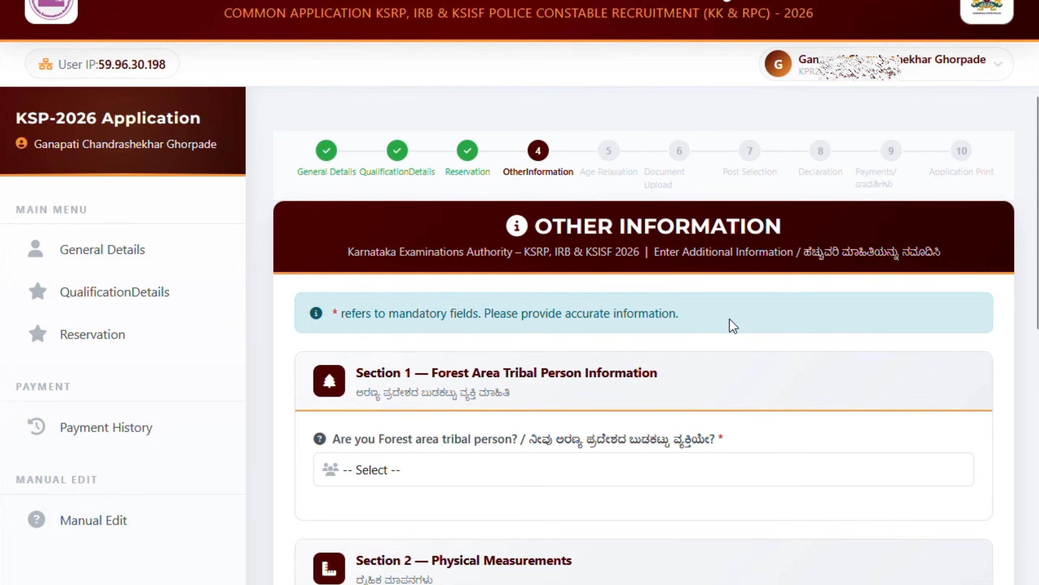
# - Review the Other Information entries for forest tribal, height and chest
pyautogui.scroll(-10, 710, 291)
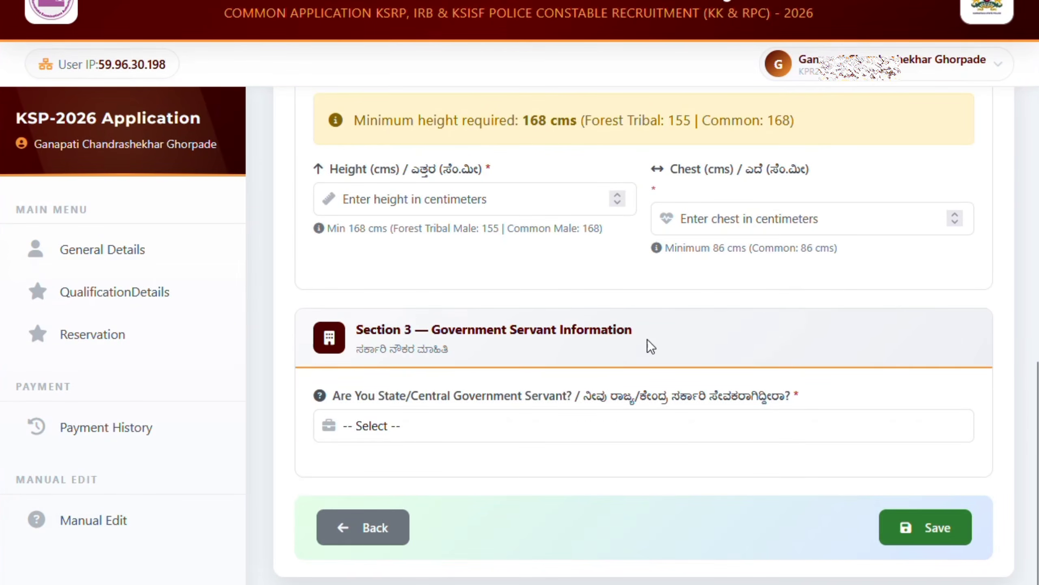
pyautogui.scroll(10, 648, 339)
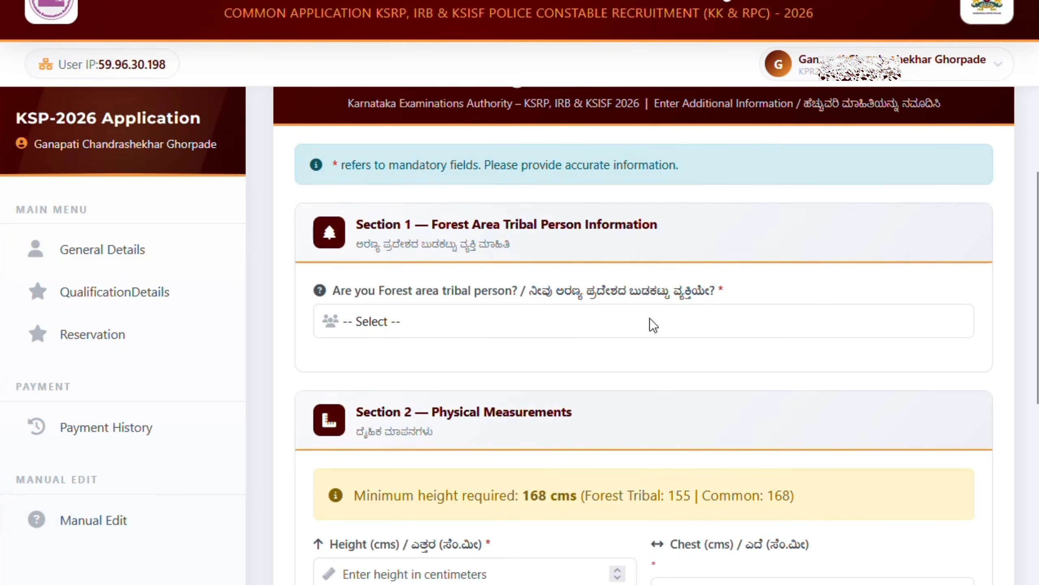
pyautogui.scroll(4, 650, 316)
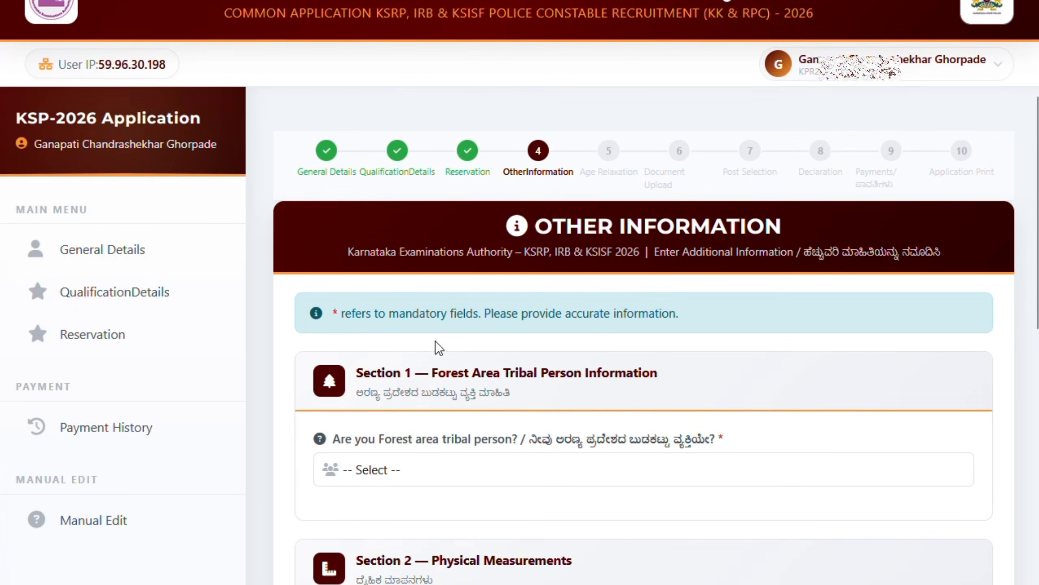
pyautogui.scroll(-3, 434, 349)
pyautogui.scroll(2, 341, 218)
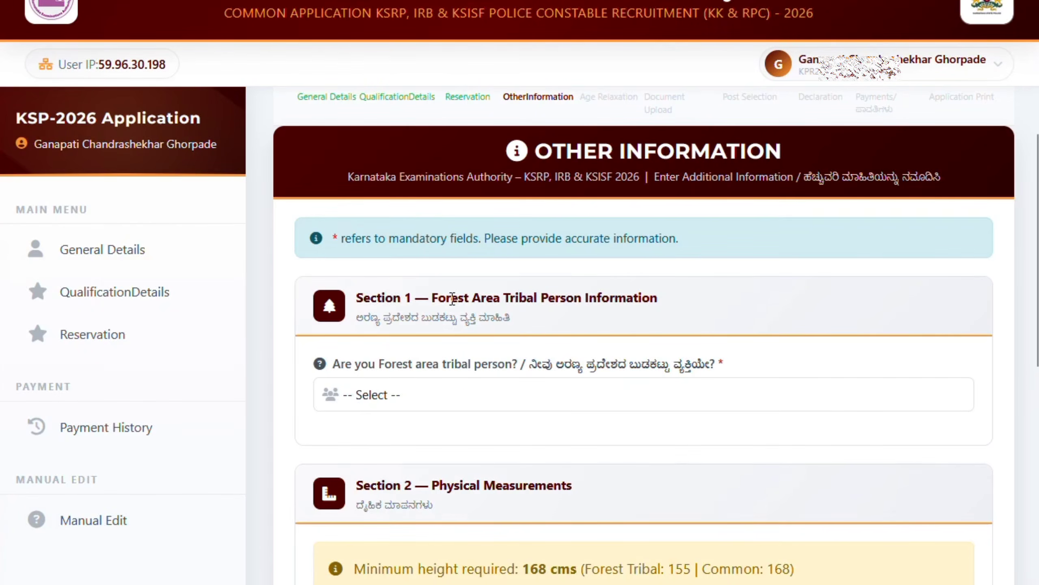
pyautogui.moveTo(452, 299); pyautogui.dragTo(665, 299)
pyautogui.click(729, 327)
# - Find and highlight the Other Information saved confirmation message
pyautogui.scroll(-1, 730, 327)
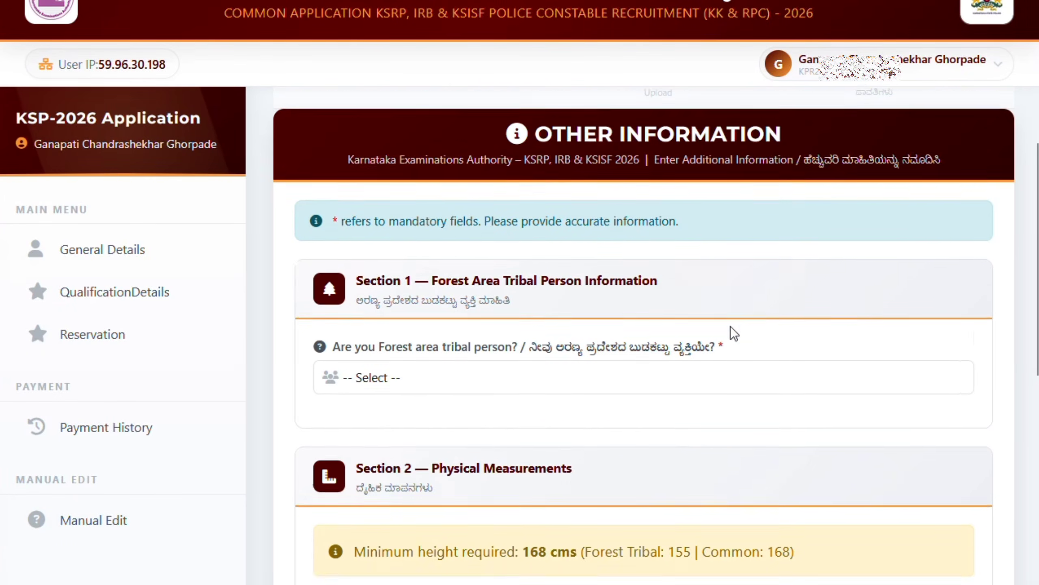
pyautogui.scroll(-3, 731, 327)
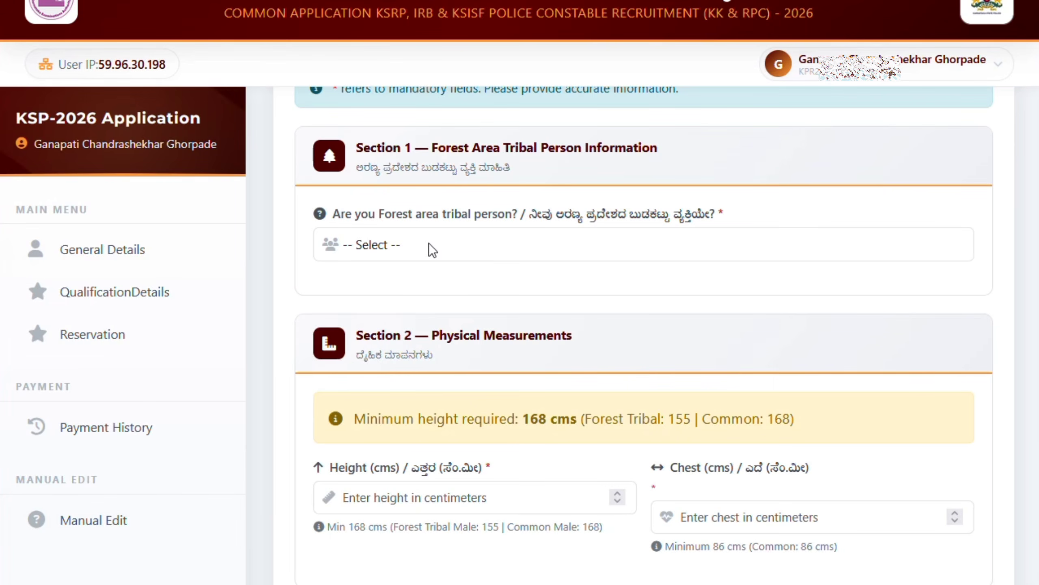
pyautogui.scroll(-5, 429, 245)
pyautogui.scroll(-2, 379, 254)
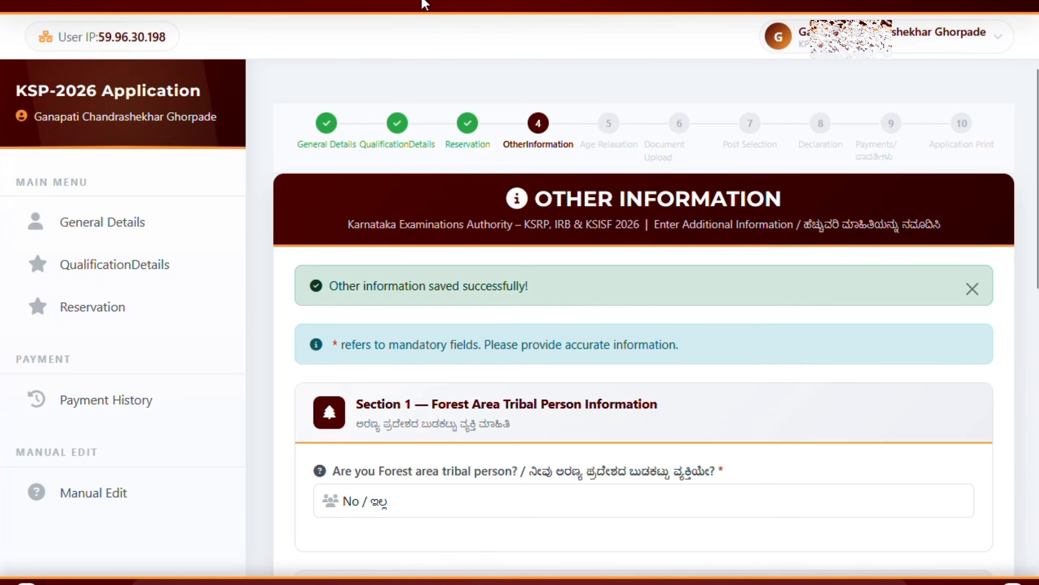
pyautogui.scroll(-2, 597, 205)
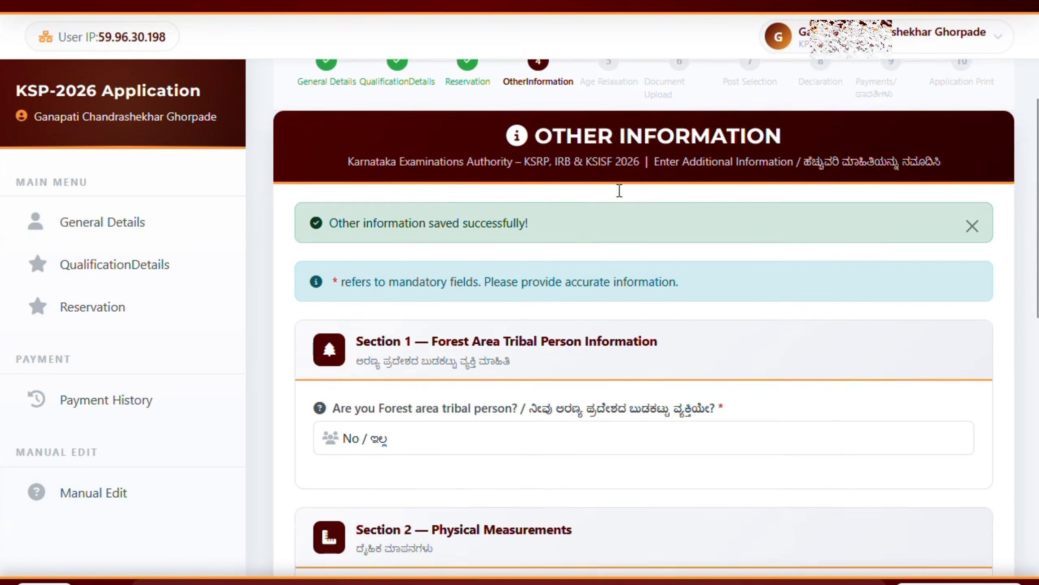
pyautogui.moveTo(582, 219); pyautogui.dragTo(328, 222)
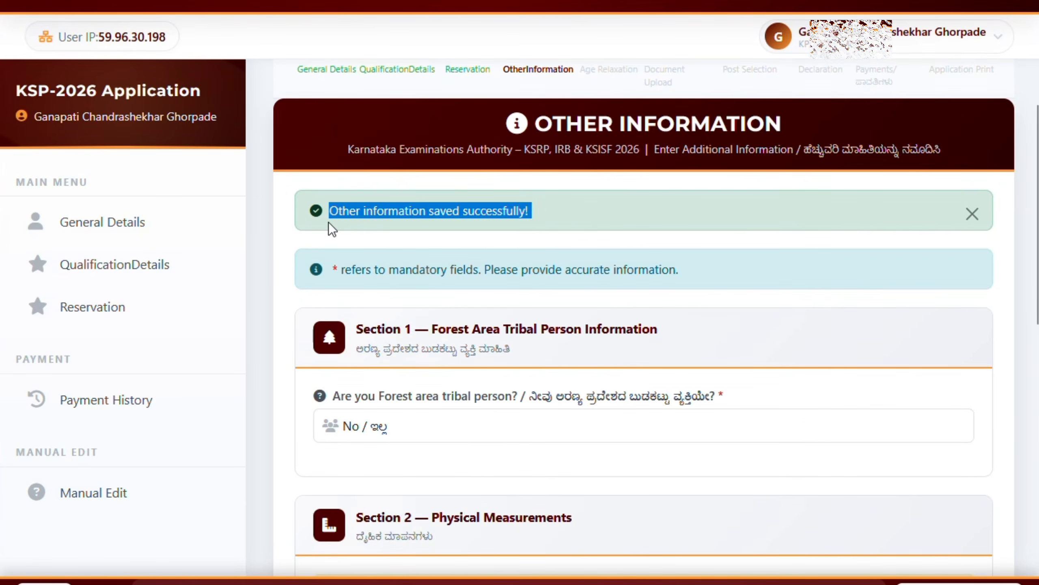
pyautogui.click(446, 226)
pyautogui.scroll(-8, 580, 290)
pyautogui.scroll(-3, 625, 280)
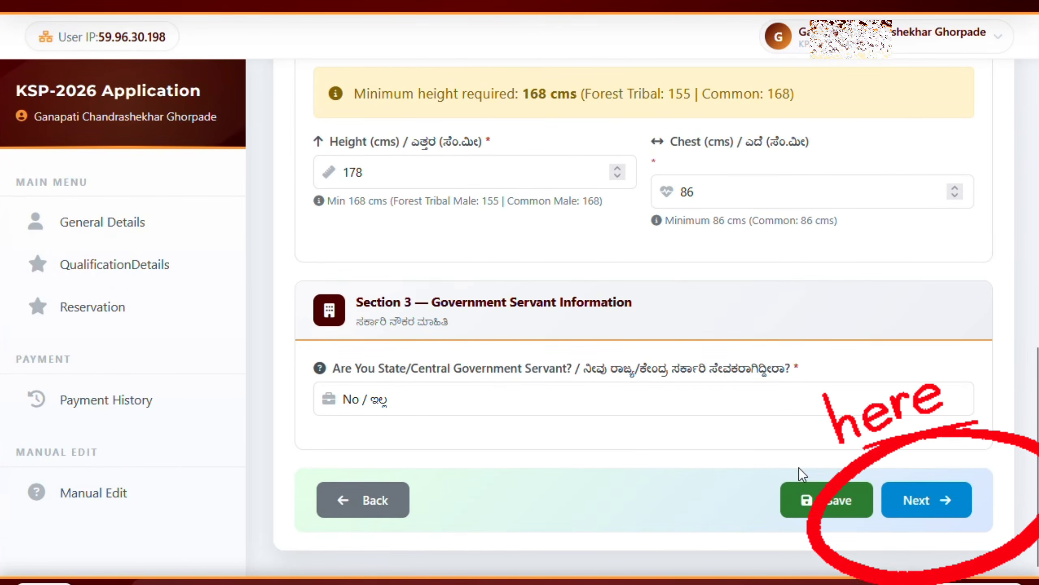
# - Continue to the next application step and scroll to the Kannada exam details
pyautogui.click(927, 504)
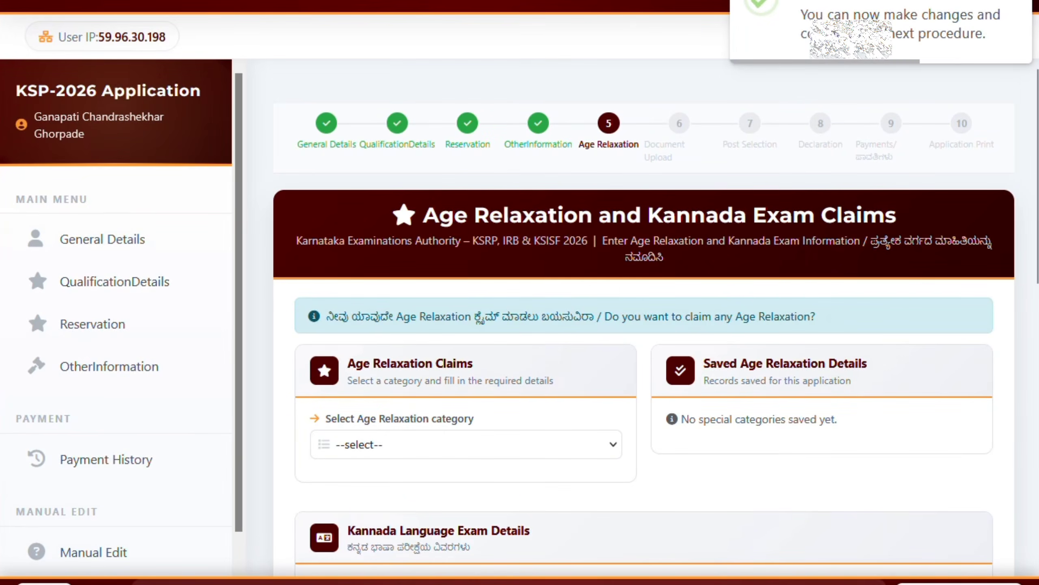
pyautogui.scroll(-10, 423, 211)
pyautogui.scroll(4, 410, 208)
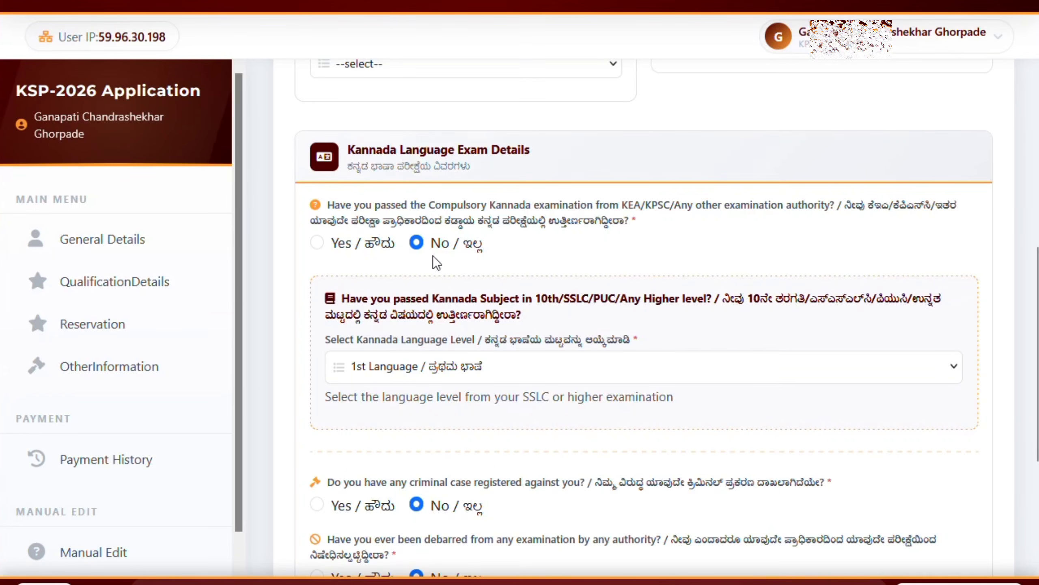
pyautogui.scroll(-2, 485, 310)
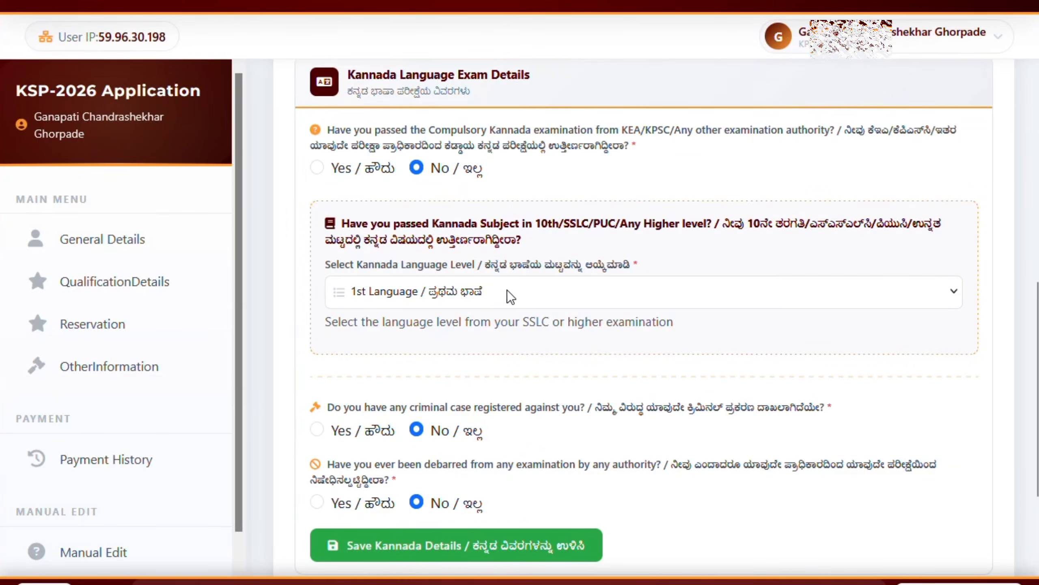
# - Save the Kannada level as 1st Language and advance to Document Upload
pyautogui.click(458, 295)
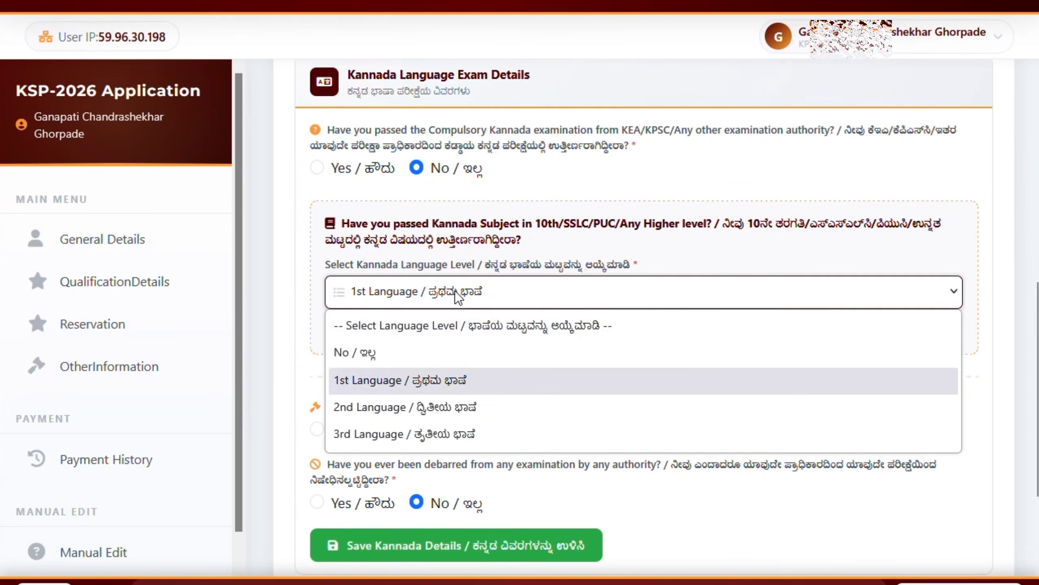
pyautogui.click(388, 389)
pyautogui.scroll(-4, 578, 357)
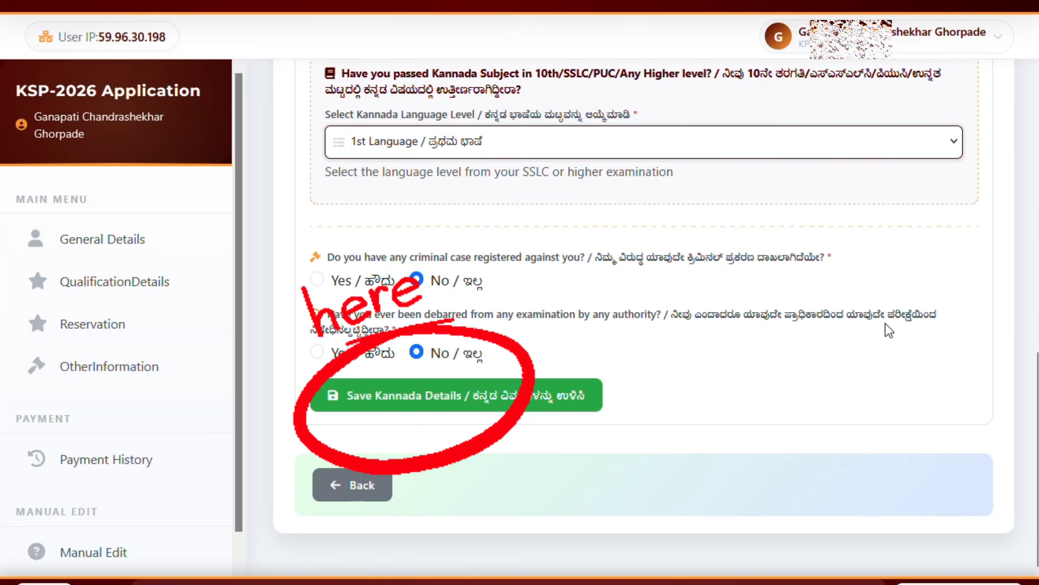
pyautogui.click(436, 400)
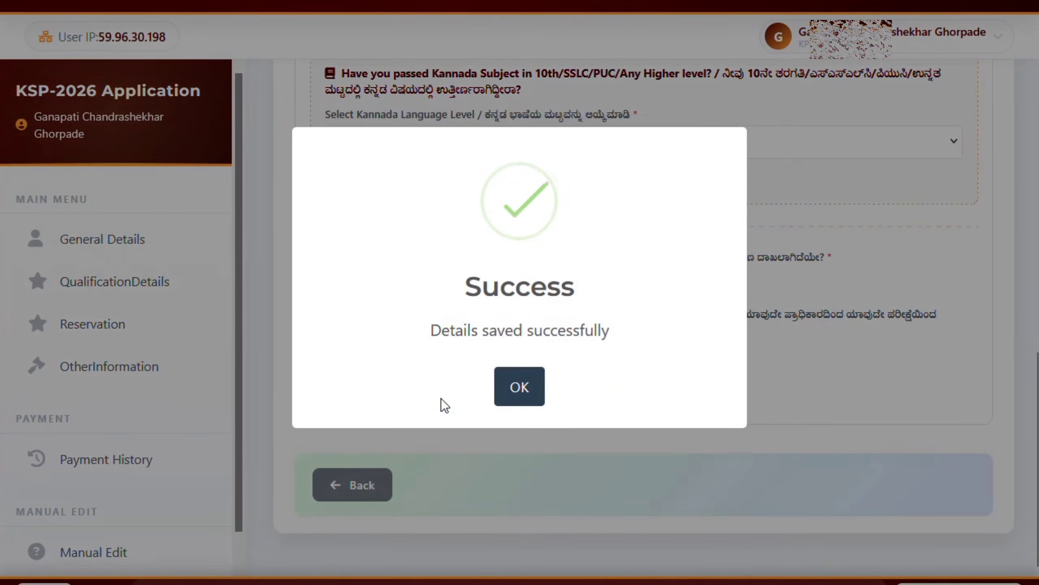
pyautogui.click(542, 403)
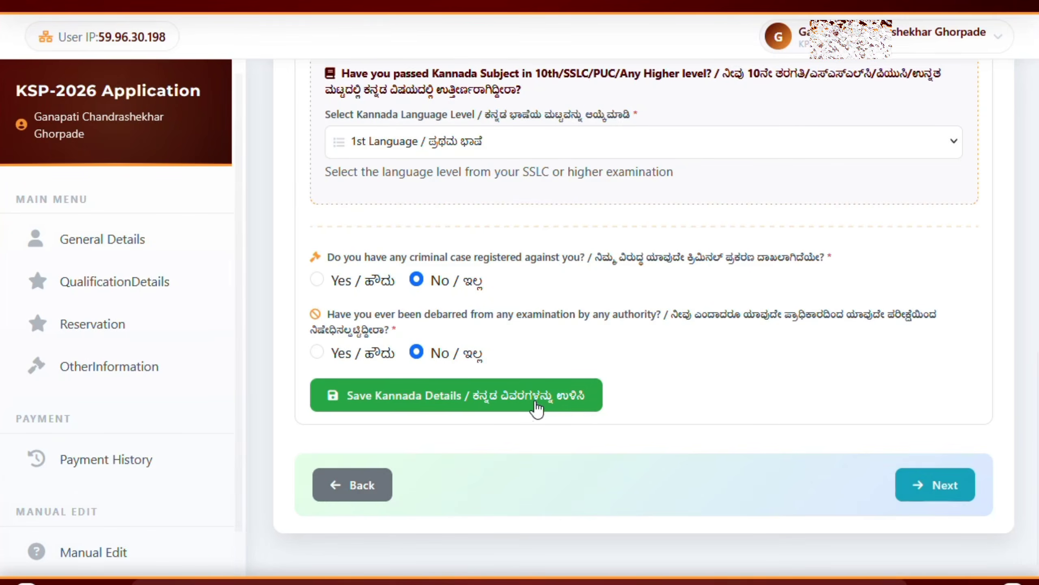
pyautogui.click(941, 485)
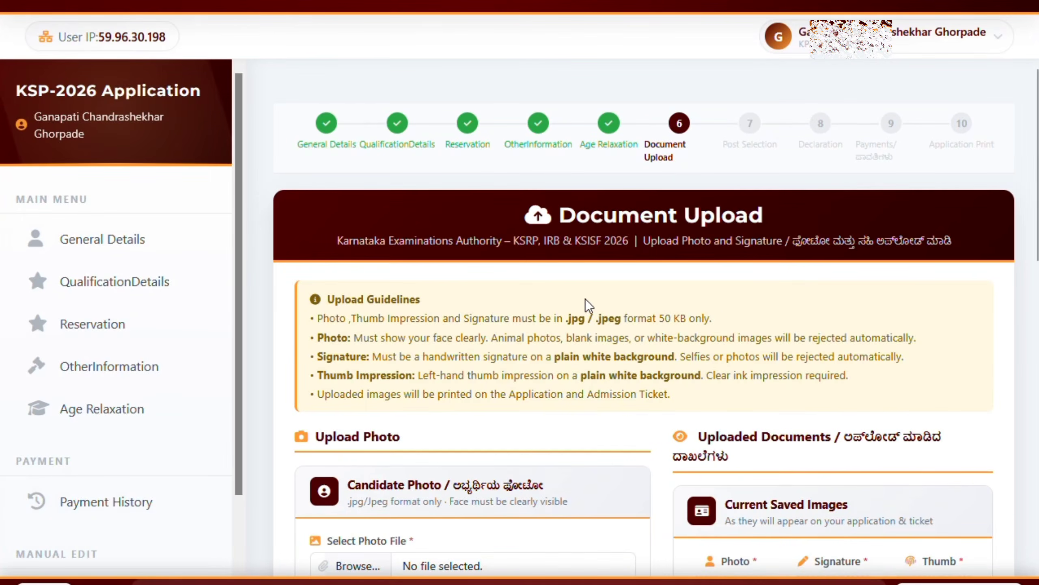
# - Check the photo, signature and thumb uploads show 'uploaded, you may proceed', then continue
pyautogui.scroll(-3, 608, 304)
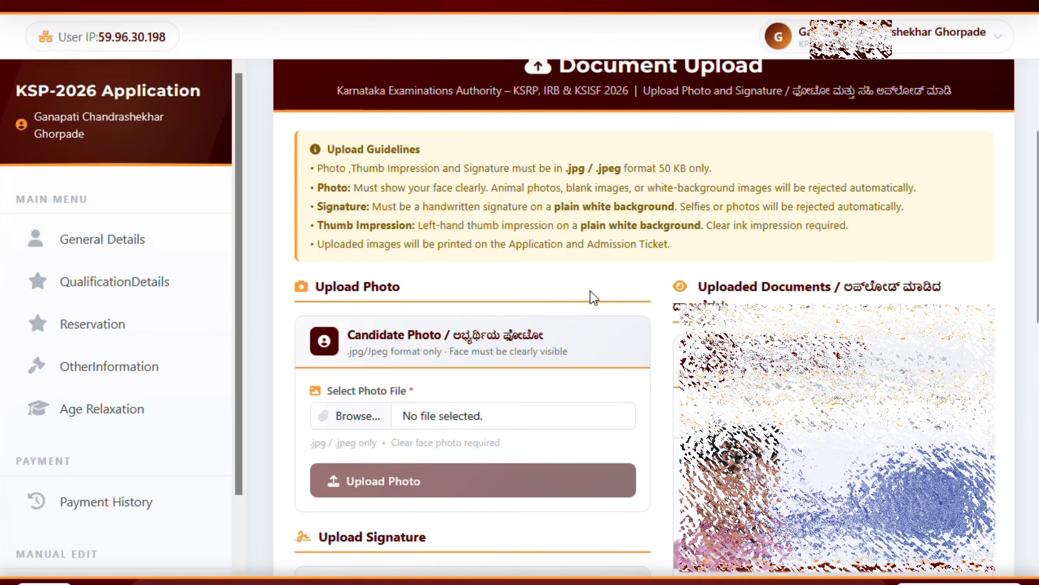
pyautogui.scroll(2, 594, 291)
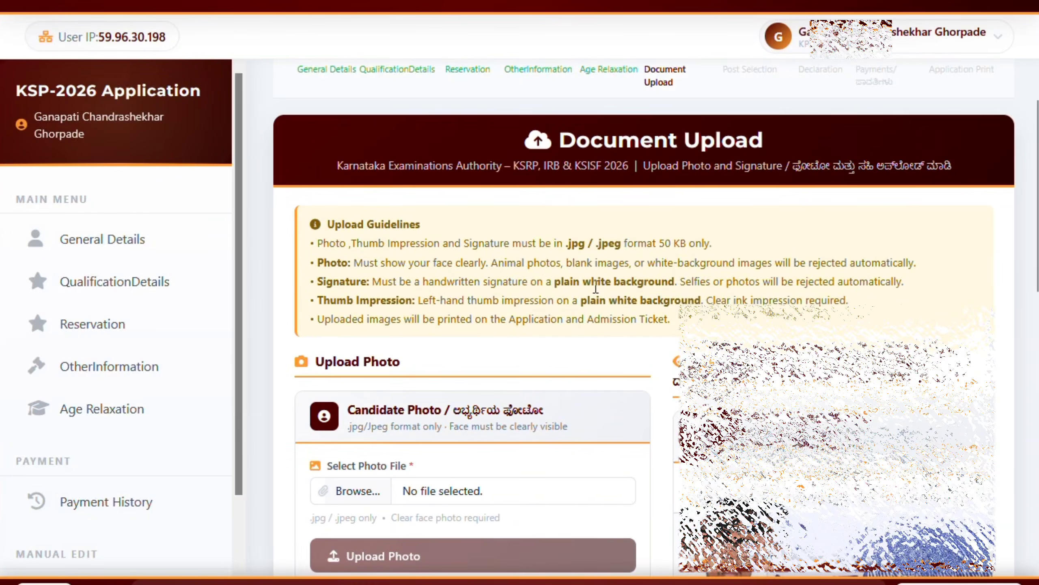
pyautogui.scroll(-3, 581, 286)
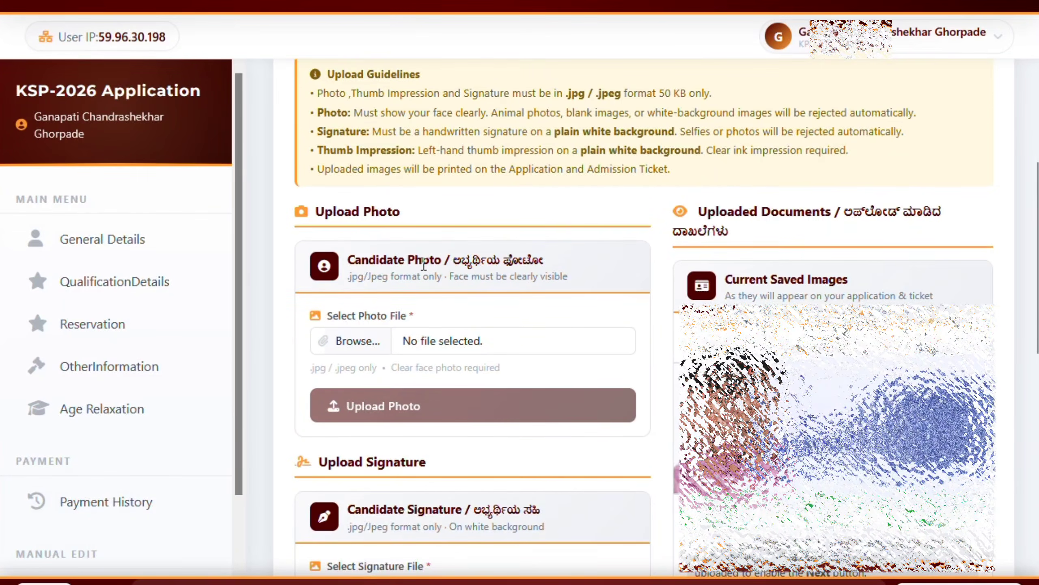
pyautogui.moveTo(415, 259); pyautogui.dragTo(577, 272)
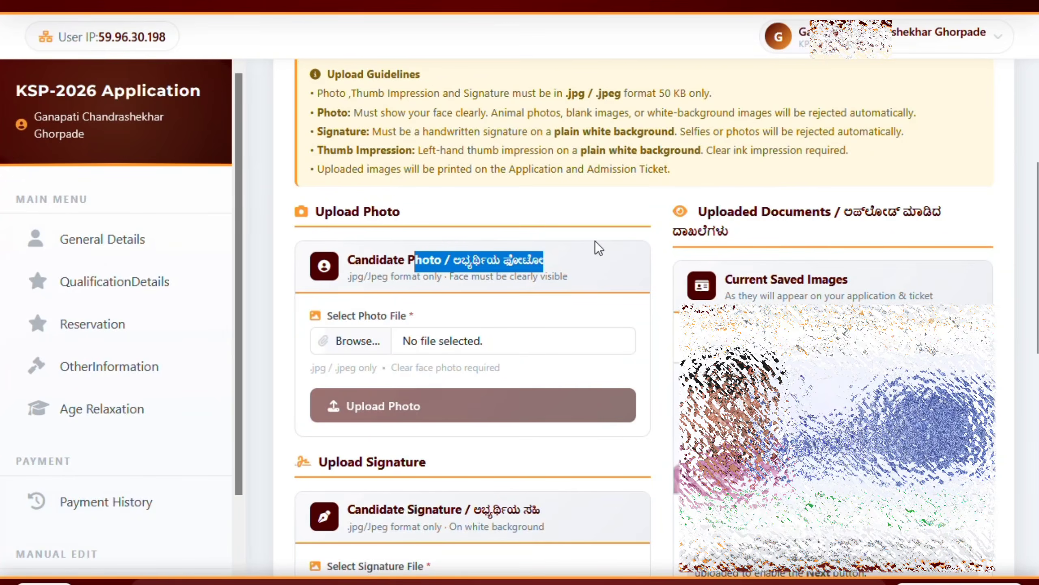
pyautogui.scroll(-3, 548, 277)
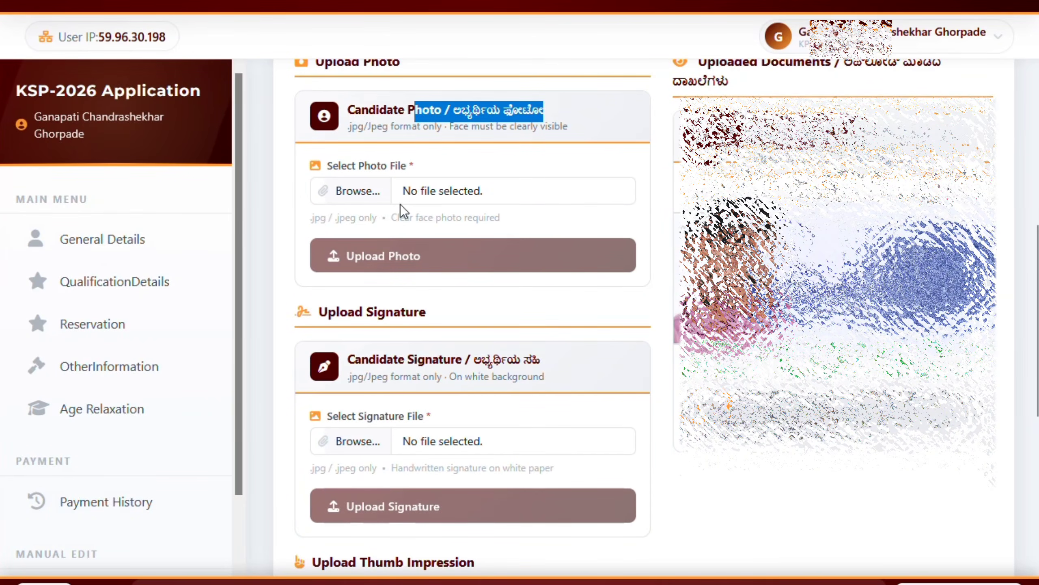
pyautogui.scroll(-3, 423, 276)
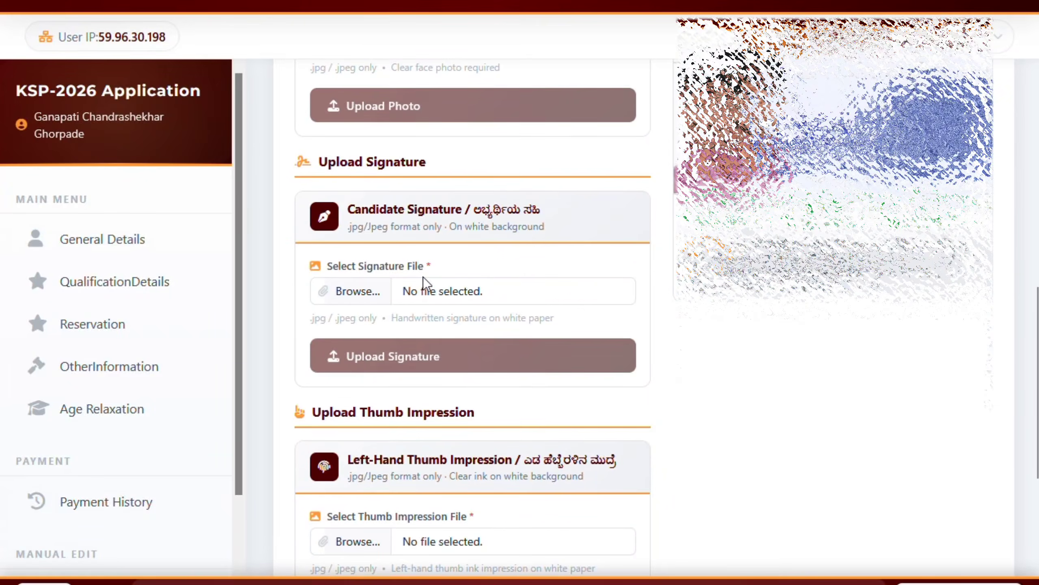
pyautogui.scroll(-4, 481, 276)
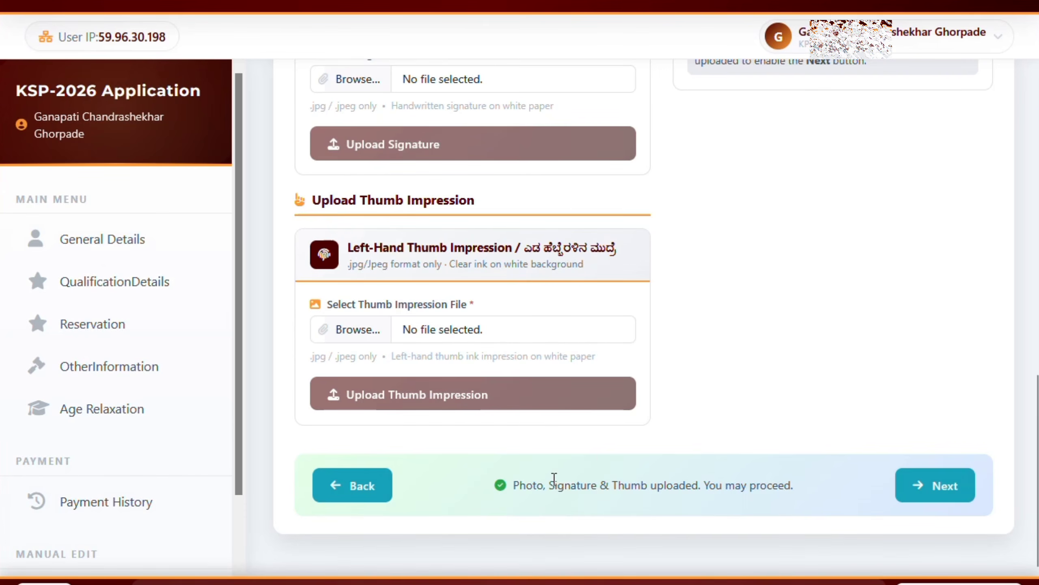
pyautogui.moveTo(516, 483); pyautogui.dragTo(801, 496)
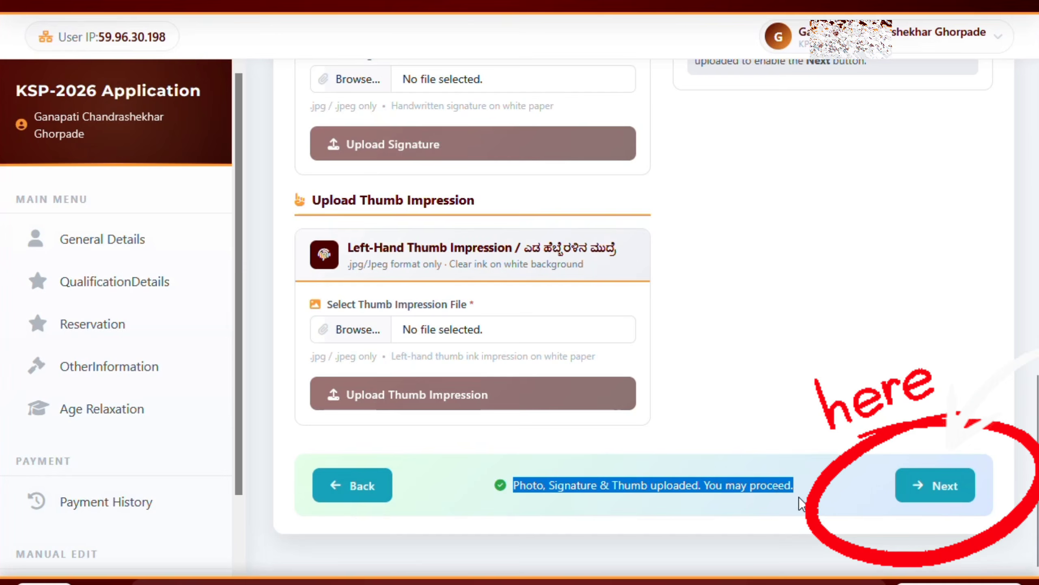
pyautogui.click(774, 420)
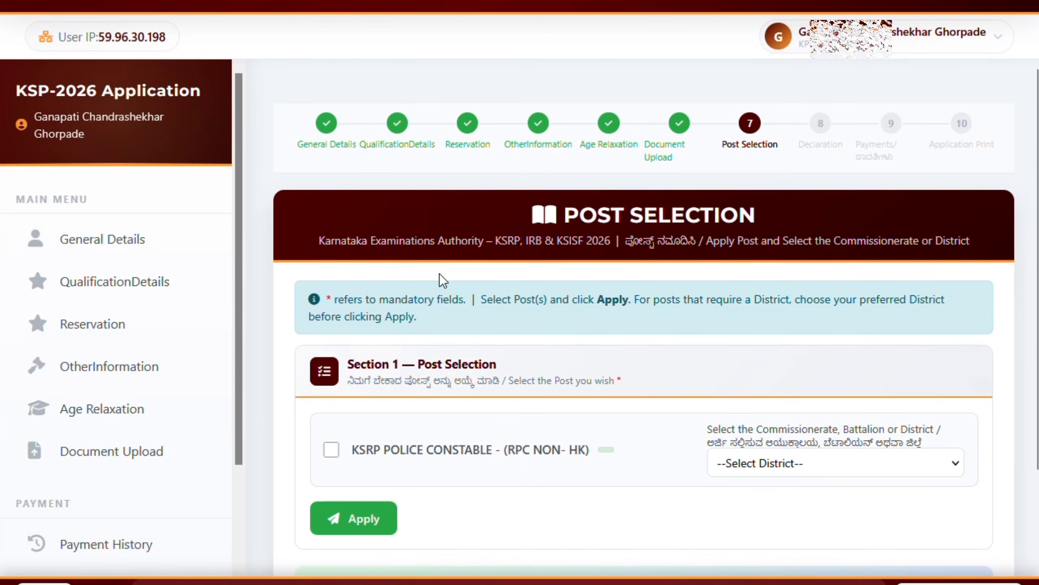
# - Apply for KSRP Police Constable (RPC NON-HK) with 1st Battalion, Bengalore as the preferred unit
pyautogui.scroll(-3, 641, 281)
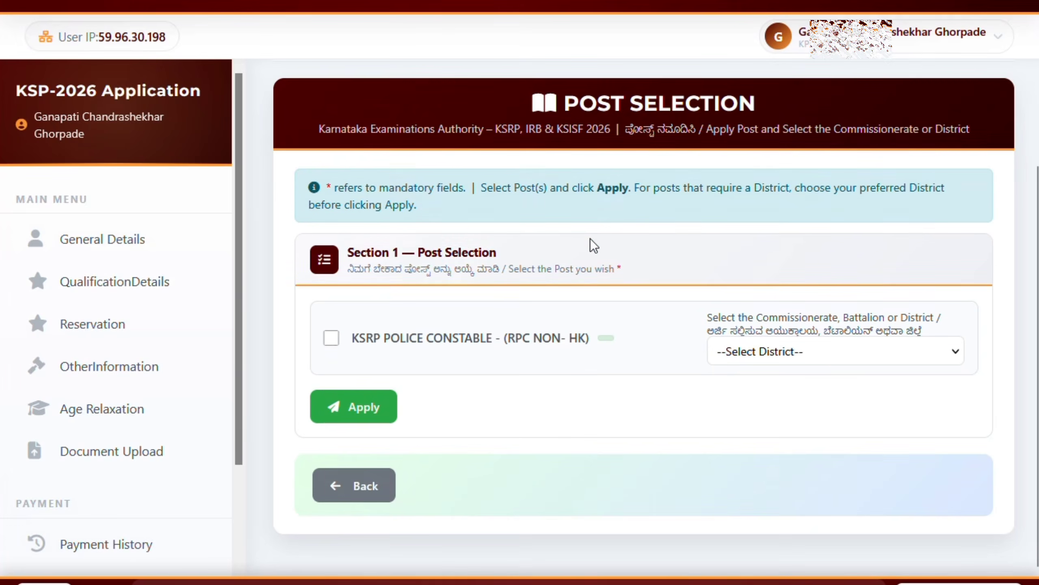
pyautogui.click(331, 338)
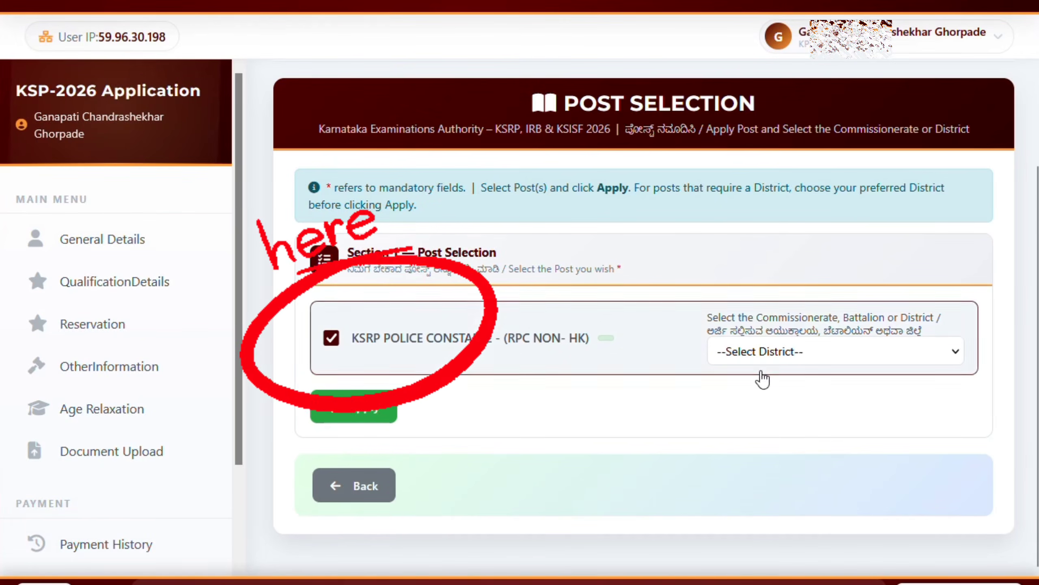
pyautogui.click(789, 347)
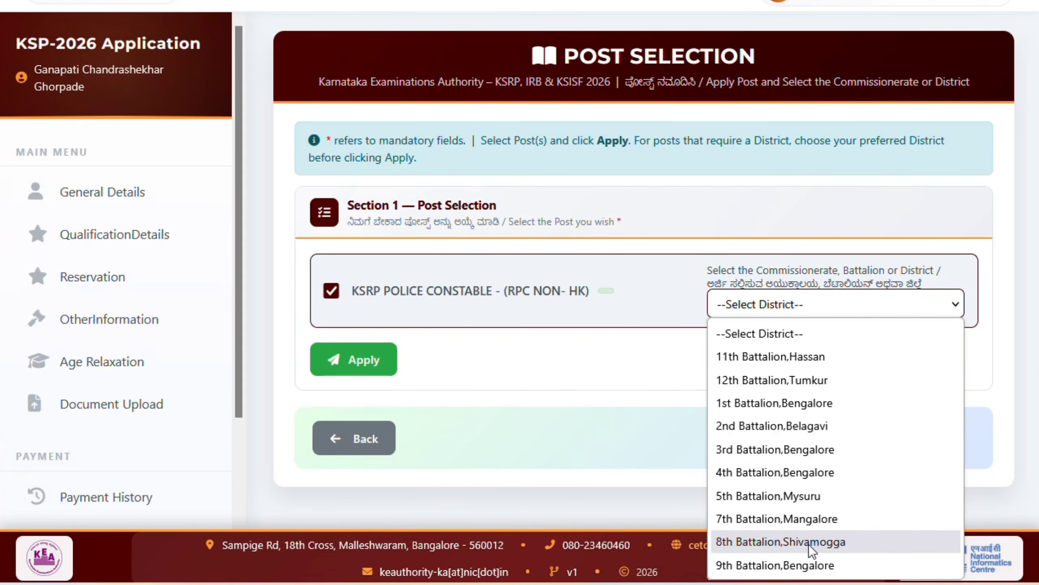
pyautogui.click(807, 449)
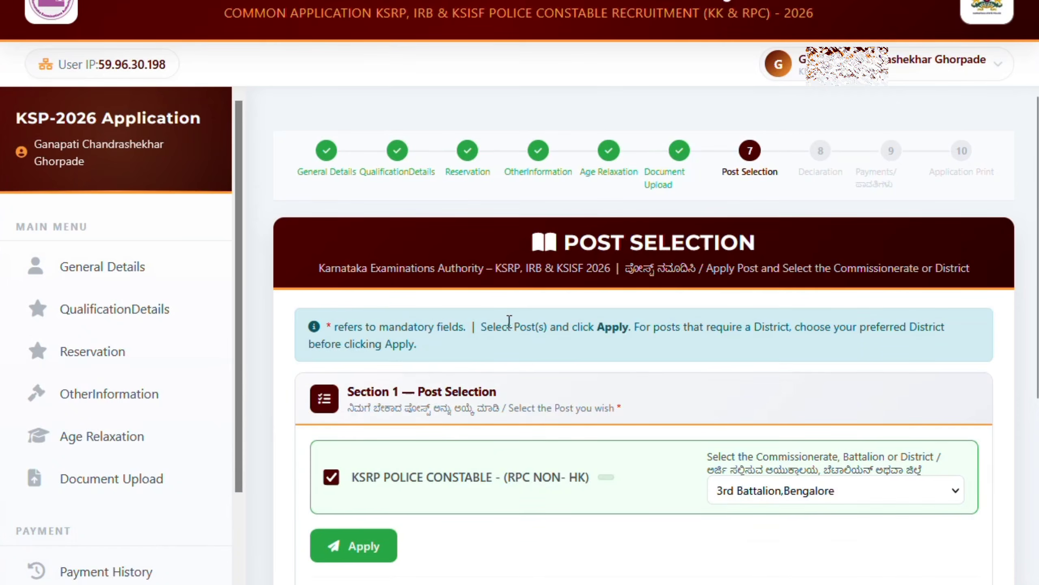
pyautogui.scroll(-3, 509, 321)
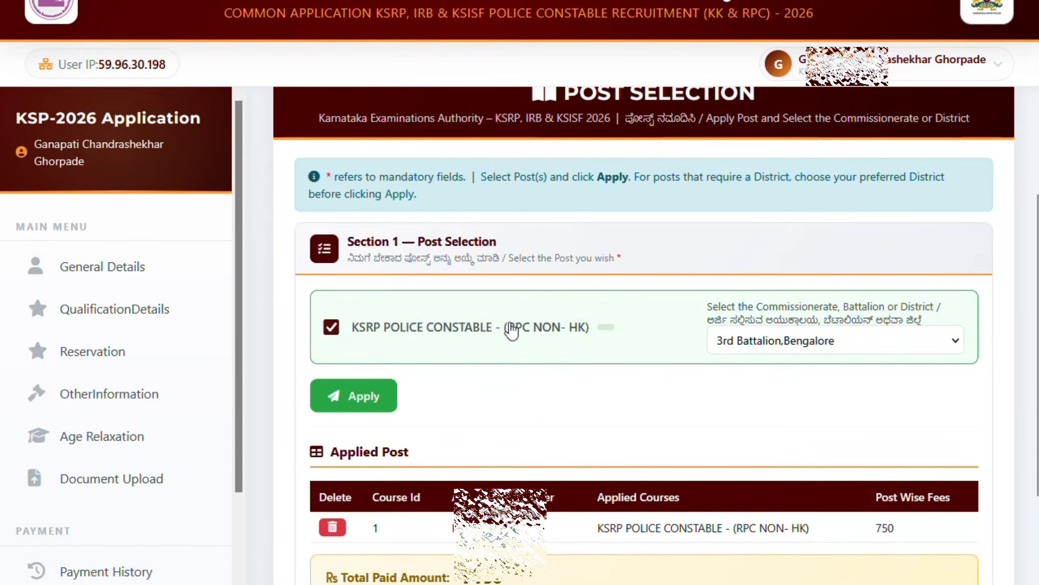
pyautogui.scroll(-2, 527, 364)
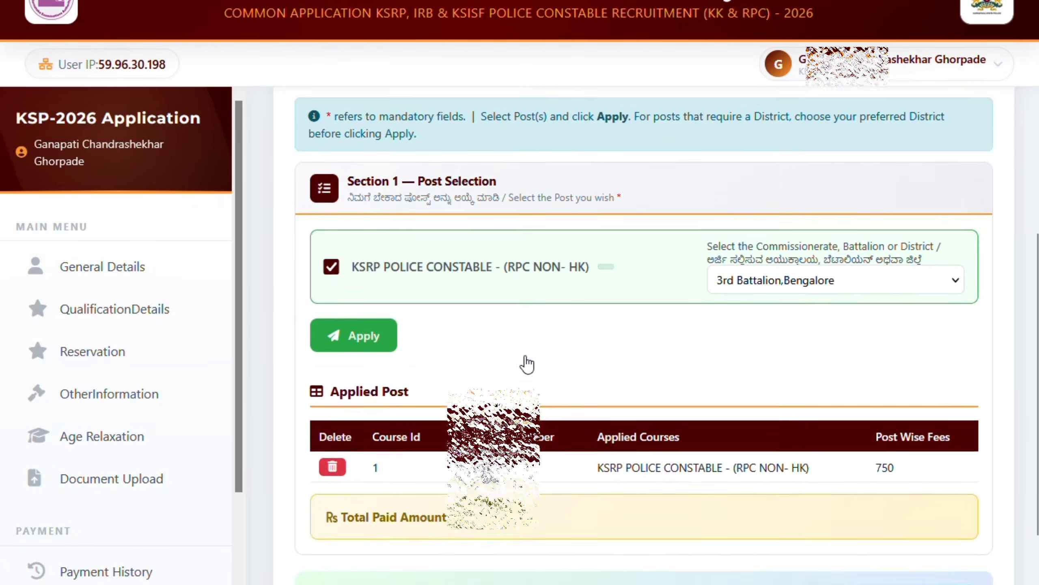
pyautogui.scroll(-2, 515, 315)
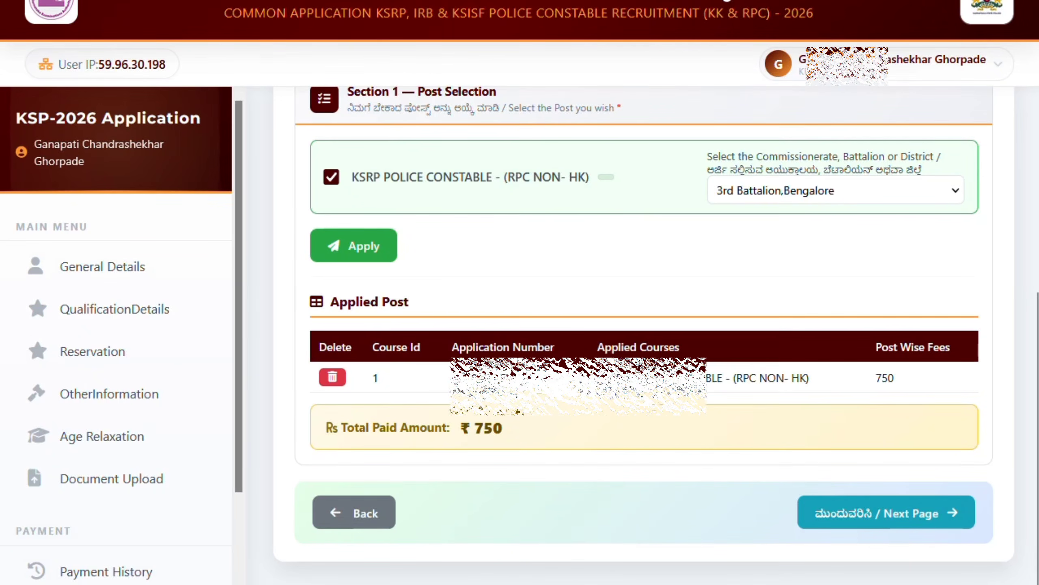
pyautogui.click(796, 186)
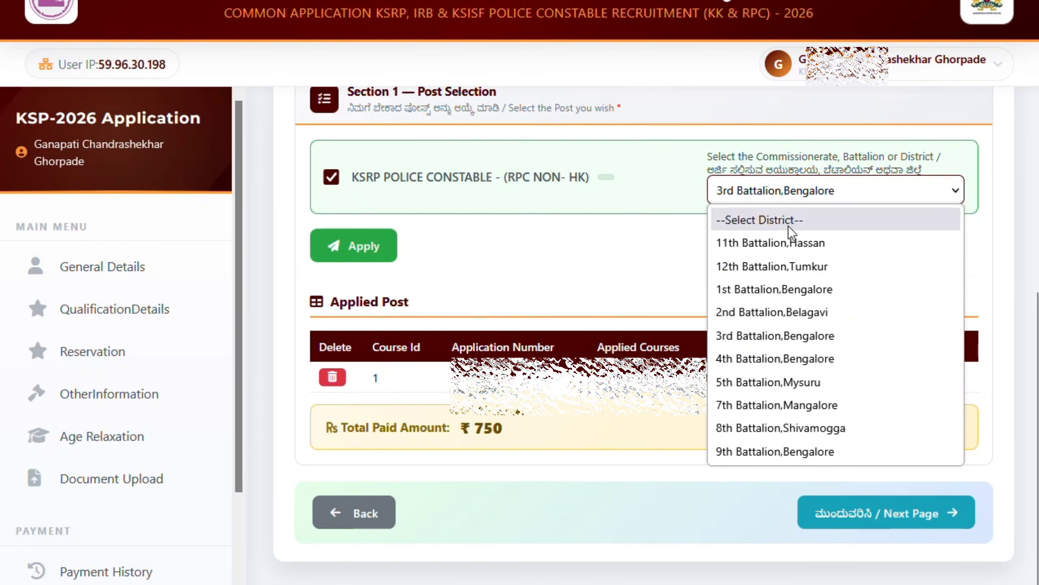
pyautogui.click(773, 289)
pyautogui.click(383, 256)
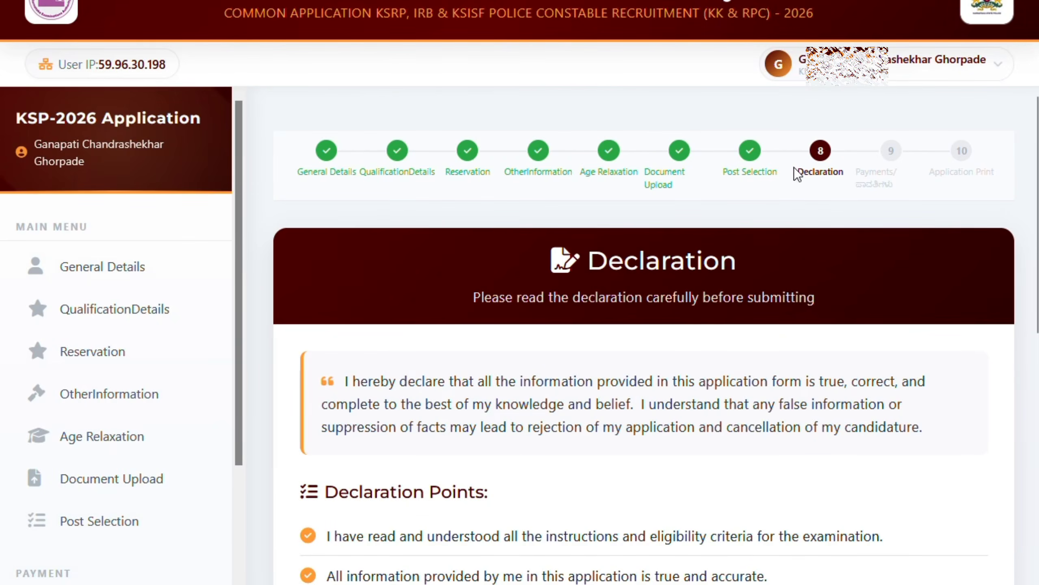
# - Download the Draft Print Application PDF from the Declaration page
pyautogui.moveTo(798, 172); pyautogui.dragTo(834, 225)
pyautogui.click(677, 221)
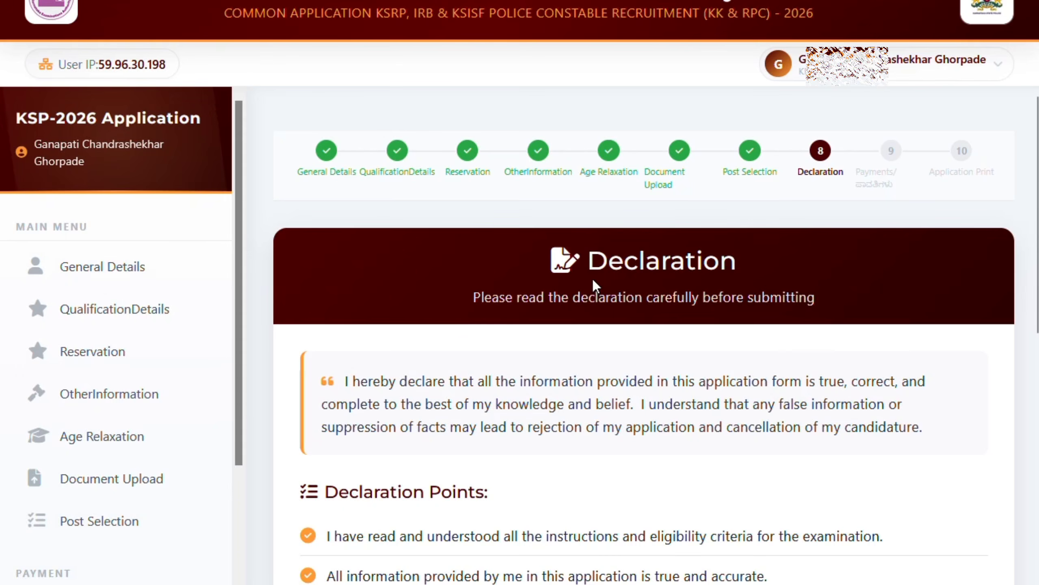
pyautogui.moveTo(592, 276); pyautogui.dragTo(782, 262)
pyautogui.click(779, 331)
pyautogui.scroll(-5, 781, 335)
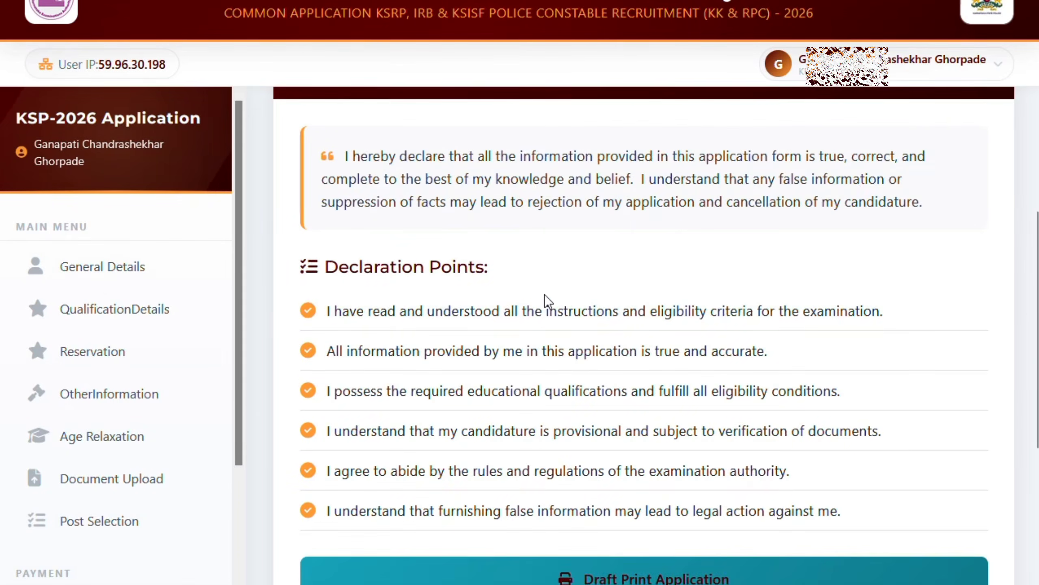
pyautogui.scroll(-3, 434, 288)
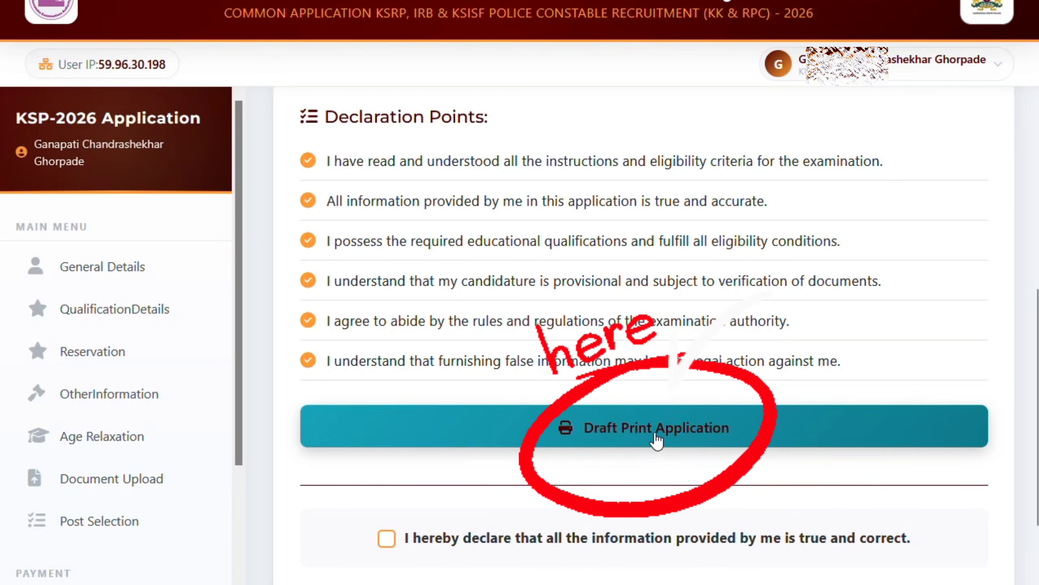
pyautogui.click(644, 430)
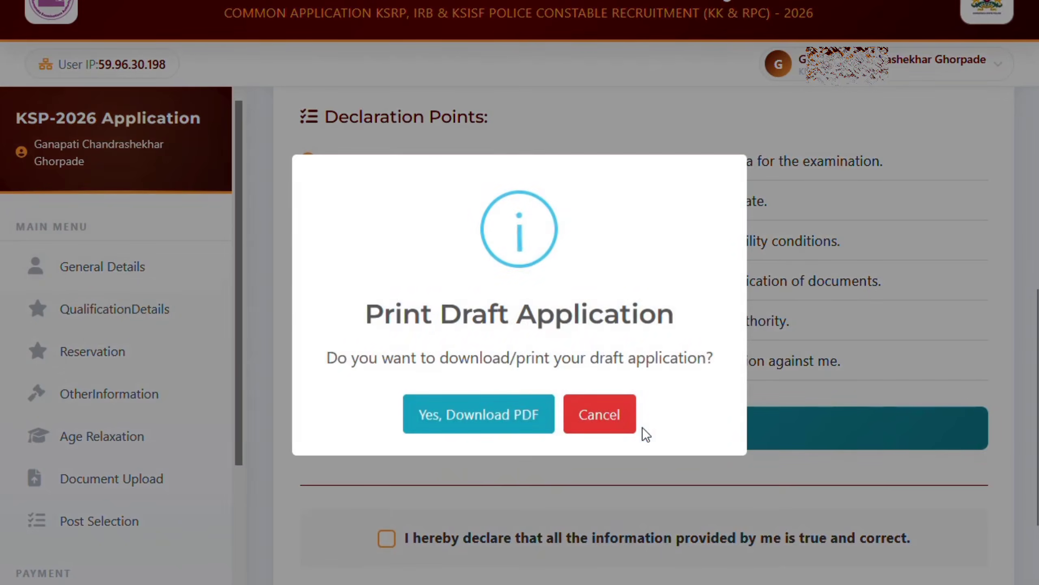
pyautogui.click(483, 413)
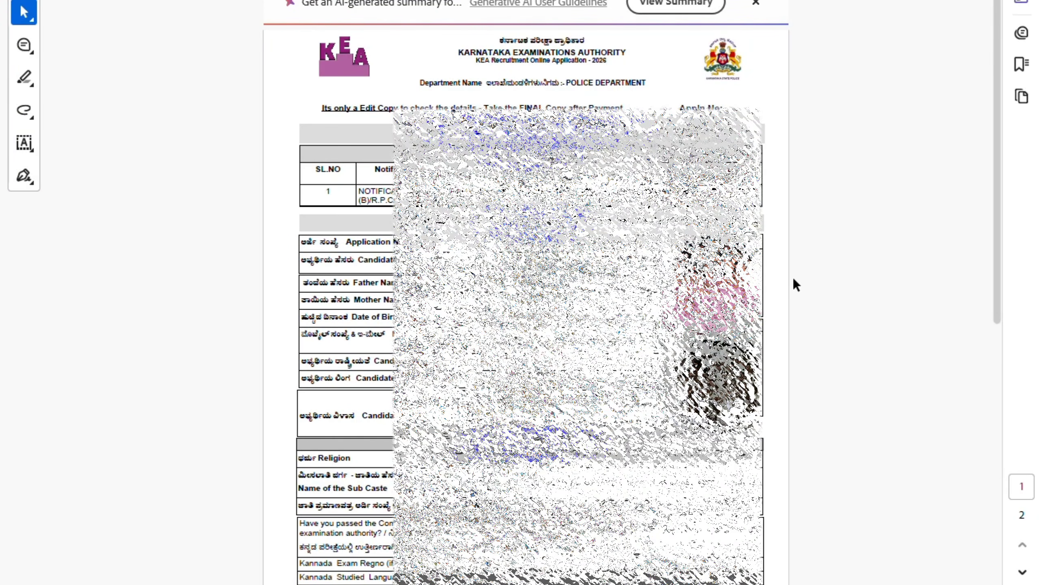
# - Scroll through the draft application PDF and back down the Declaration page
pyautogui.scroll(-2, 792, 277)
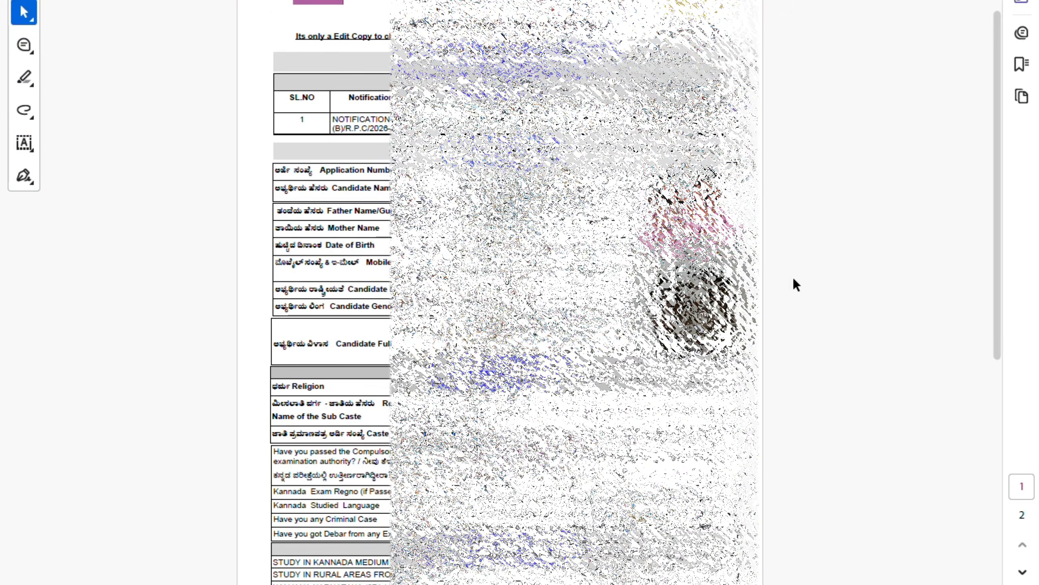
pyautogui.scroll(-2, 793, 278)
pyautogui.scroll(-2, 793, 278)
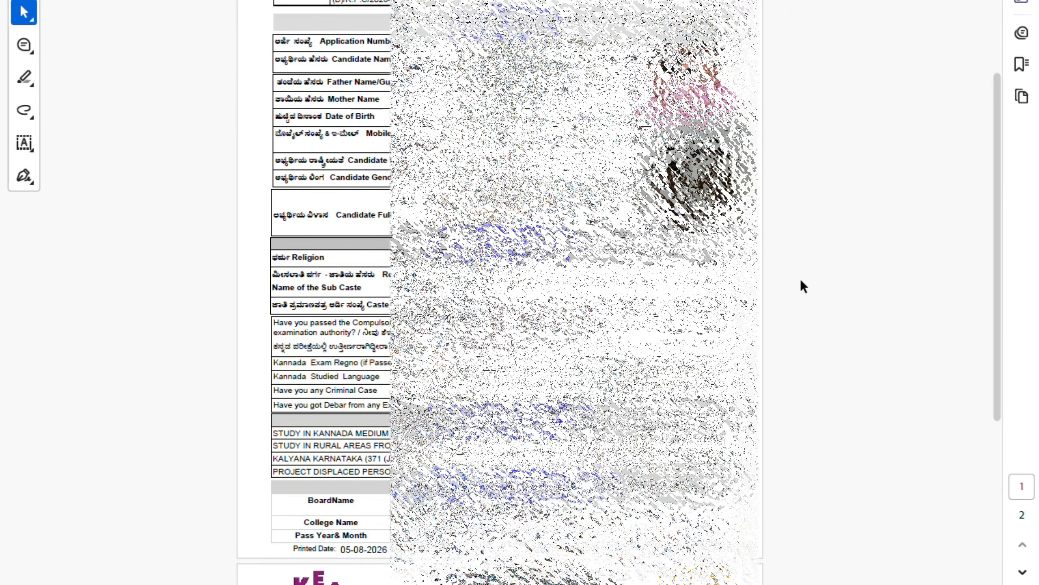
pyautogui.scroll(-4, 801, 282)
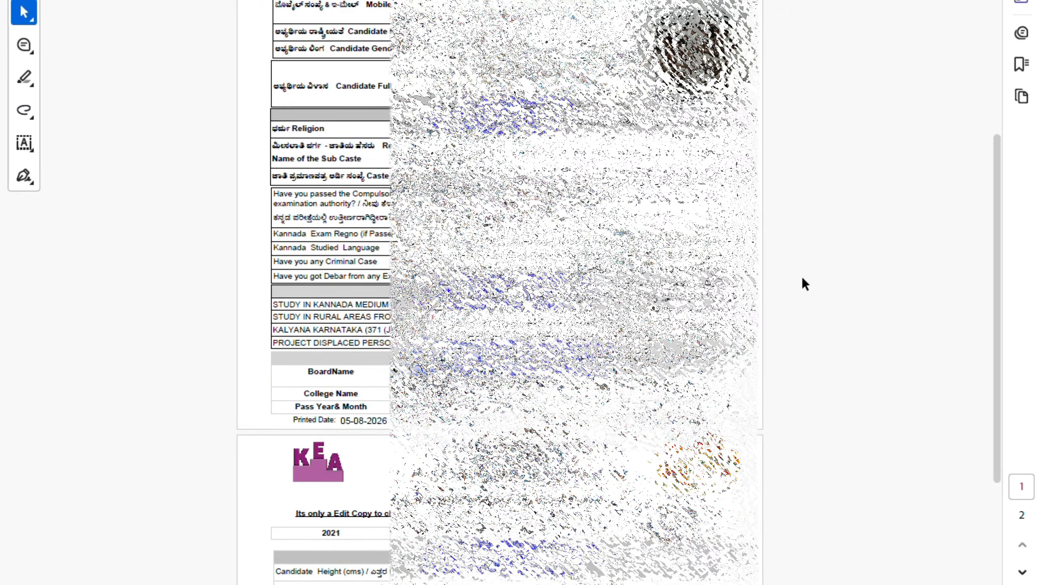
pyautogui.scroll(-4, 803, 276)
pyautogui.scroll(-9, 802, 277)
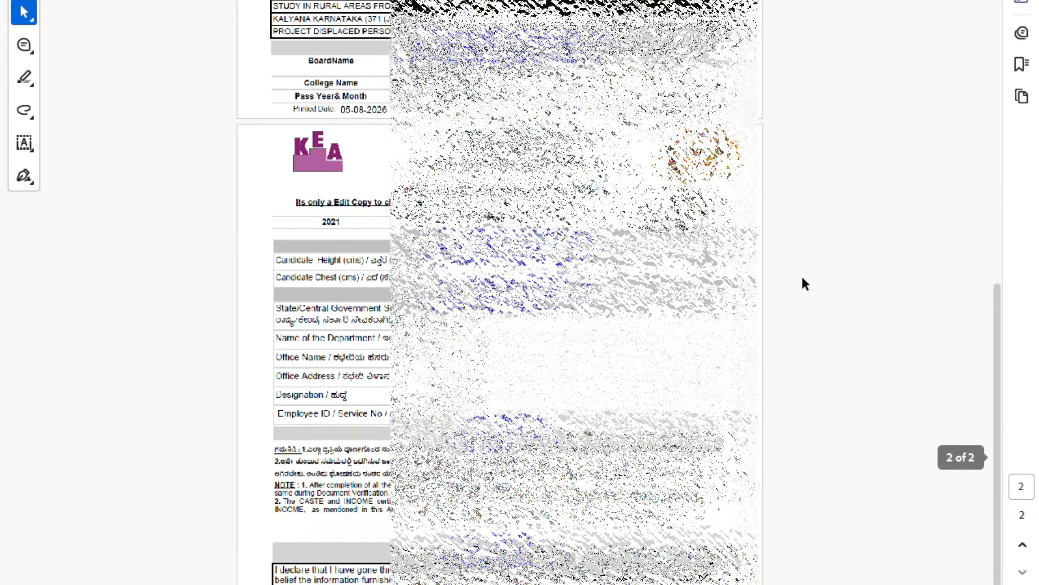
pyautogui.scroll(-1, 803, 279)
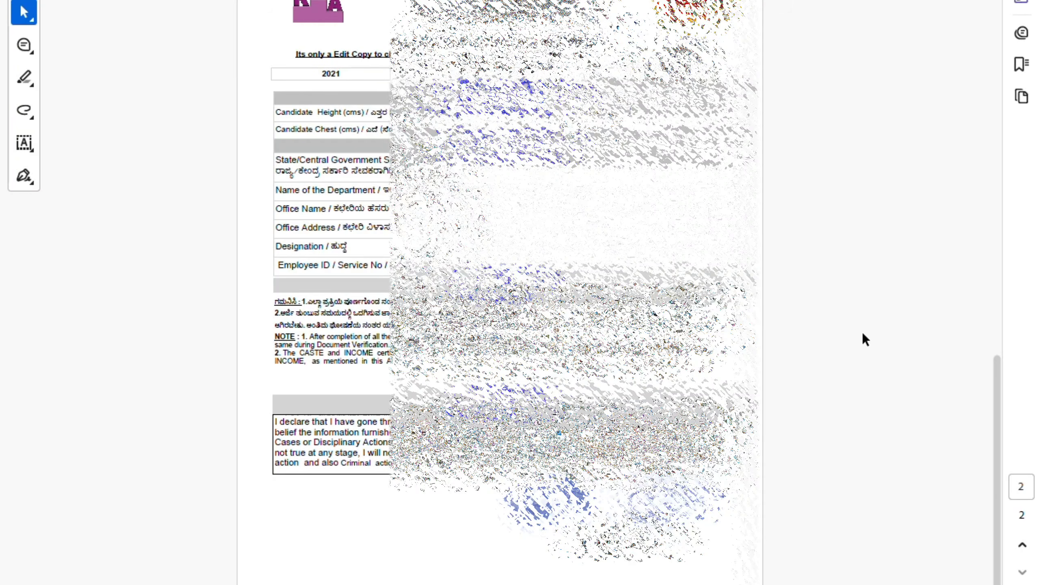
pyautogui.scroll(10, 862, 331)
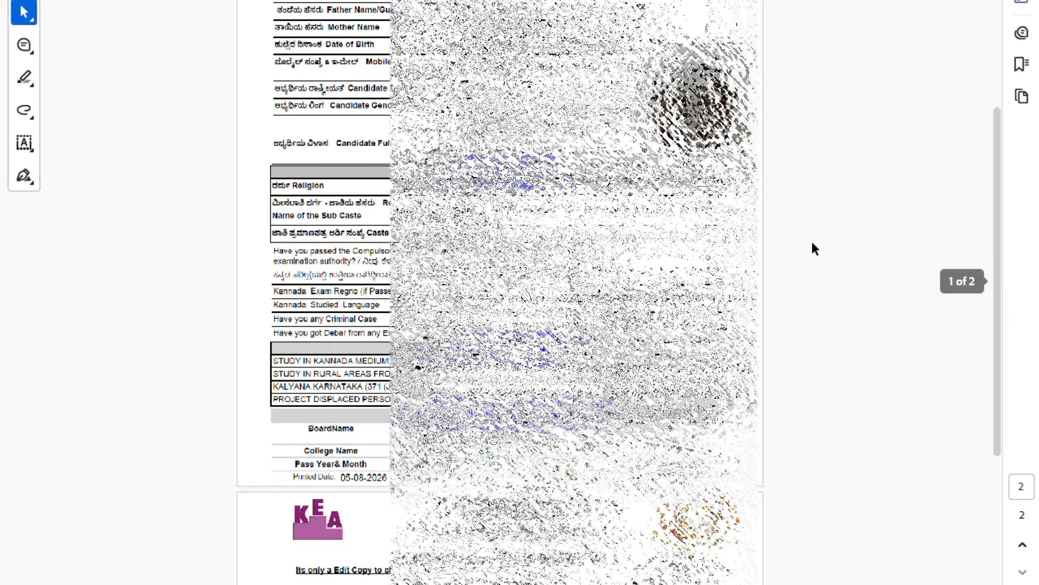
pyautogui.scroll(5, 814, 247)
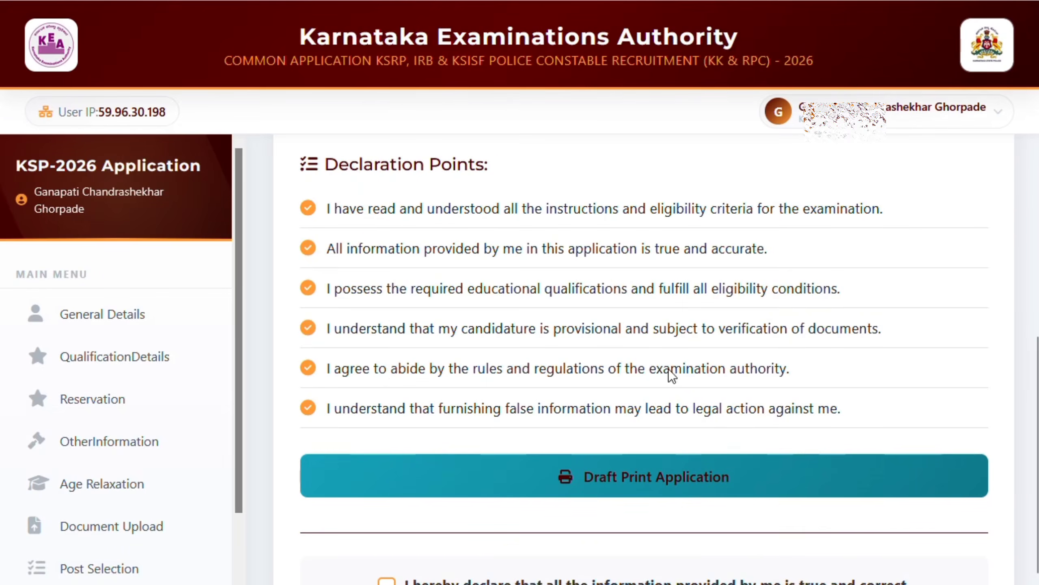
pyautogui.scroll(-3, 668, 369)
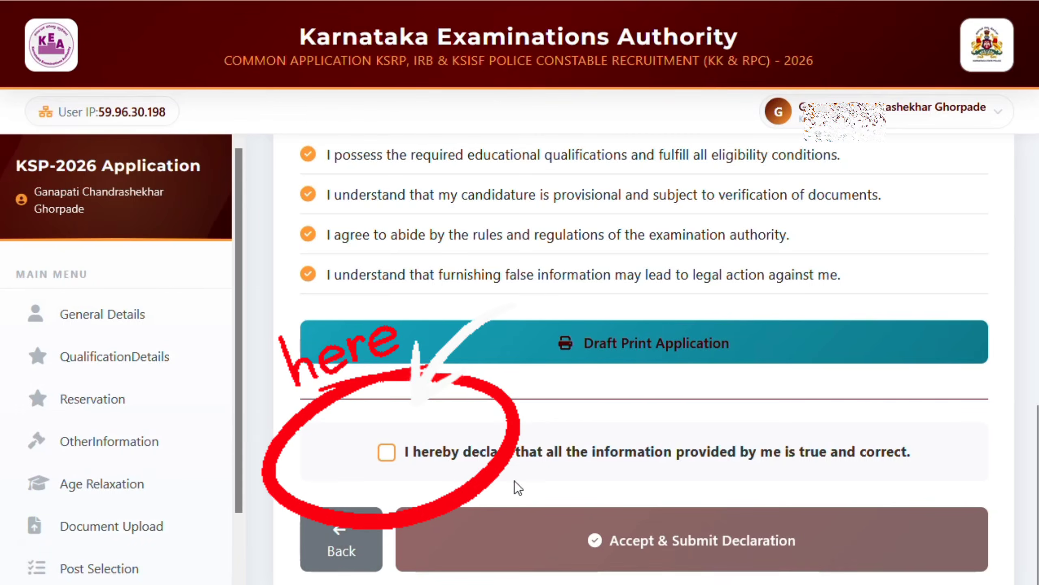
# - Tick 'I hereby declare…', Accept & Submit, confirm with 'Yes, I confirm', and dismiss success
pyautogui.click(387, 452)
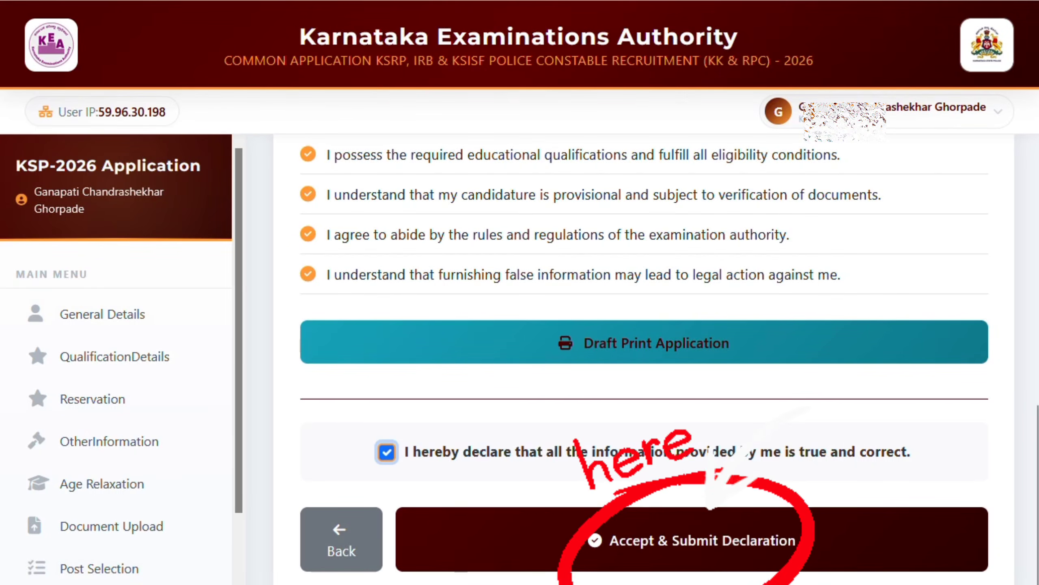
pyautogui.click(717, 557)
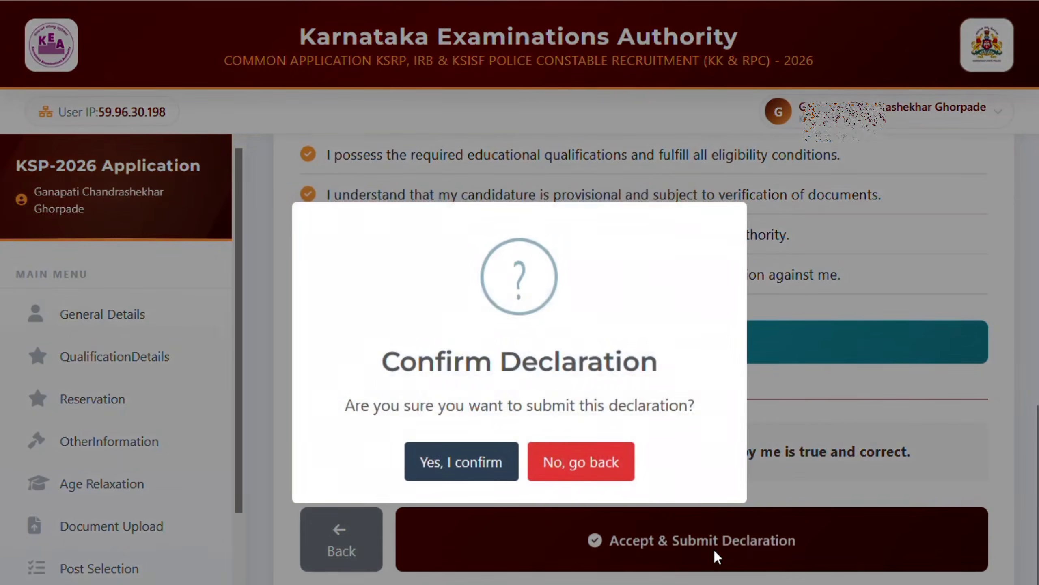
pyautogui.moveTo(384, 360); pyautogui.dragTo(628, 389)
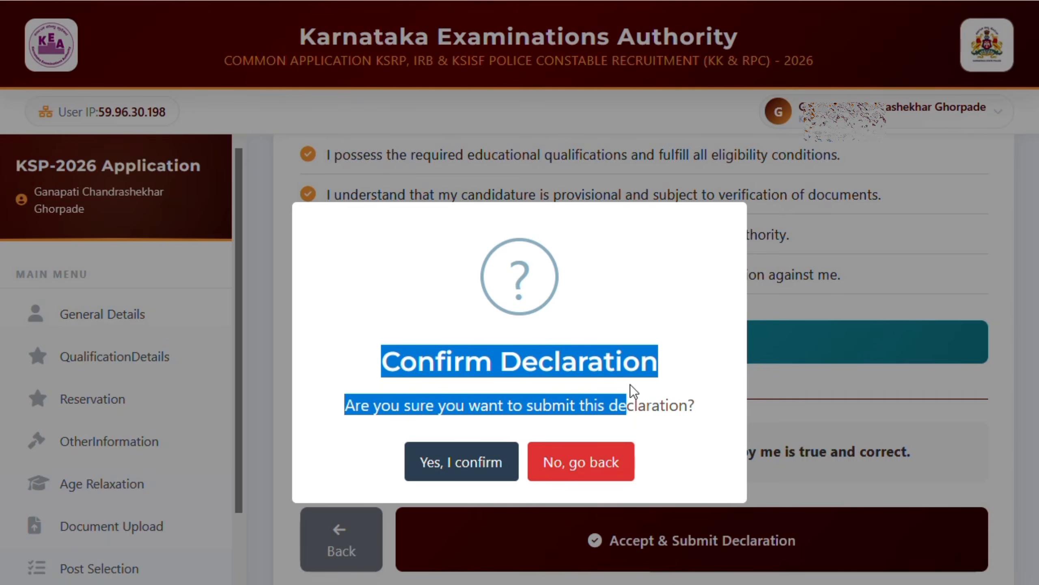
pyautogui.click(466, 475)
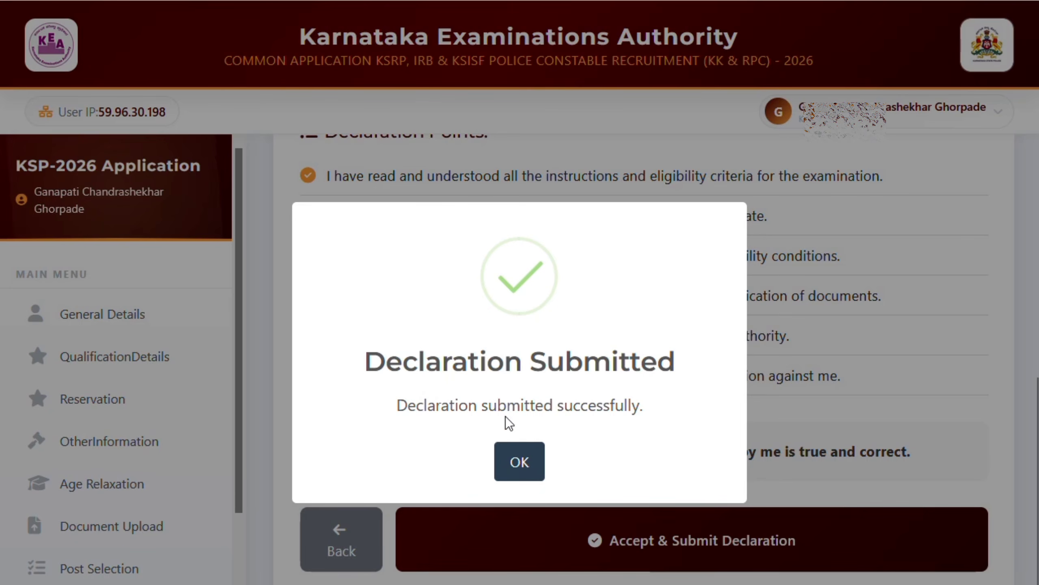
pyautogui.click(525, 463)
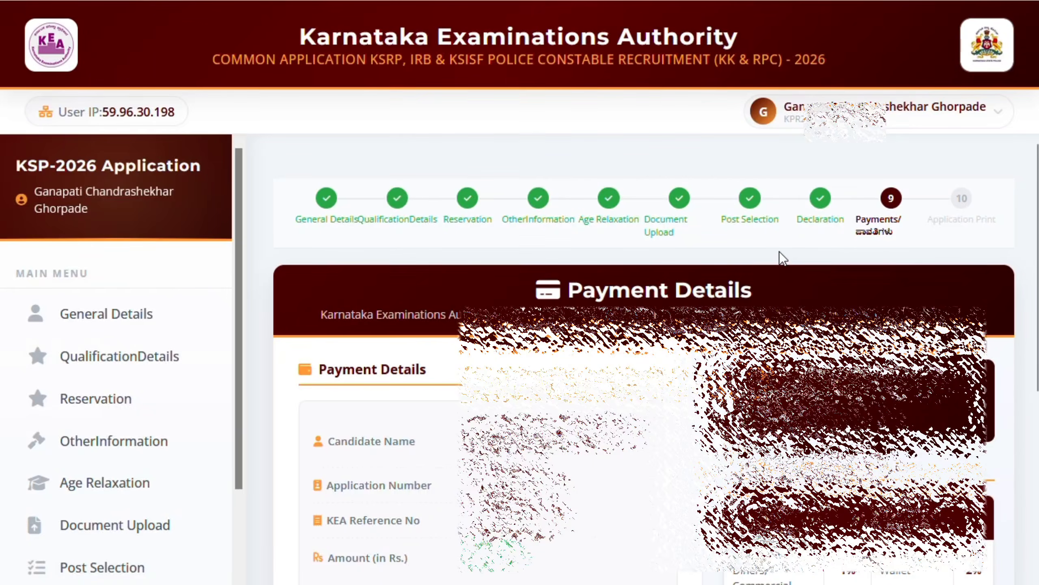
# - Review the Payment Details page and the ₹750 amount due
pyautogui.moveTo(569, 291); pyautogui.dragTo(750, 291)
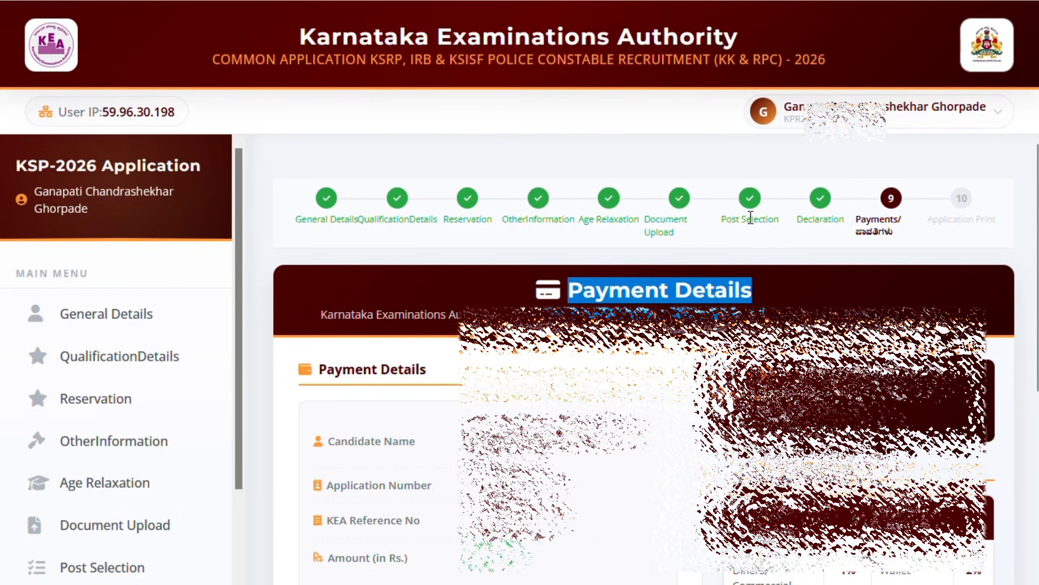
pyautogui.click(751, 216)
pyautogui.scroll(-2, 716, 284)
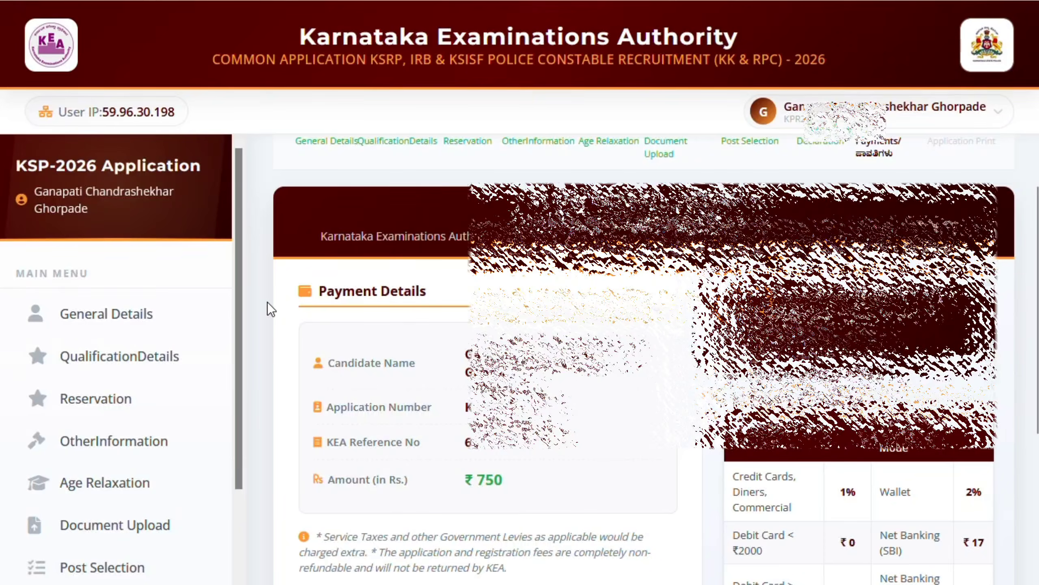
pyautogui.moveTo(320, 291); pyautogui.dragTo(441, 294)
pyautogui.click(440, 294)
pyautogui.scroll(-2, 440, 294)
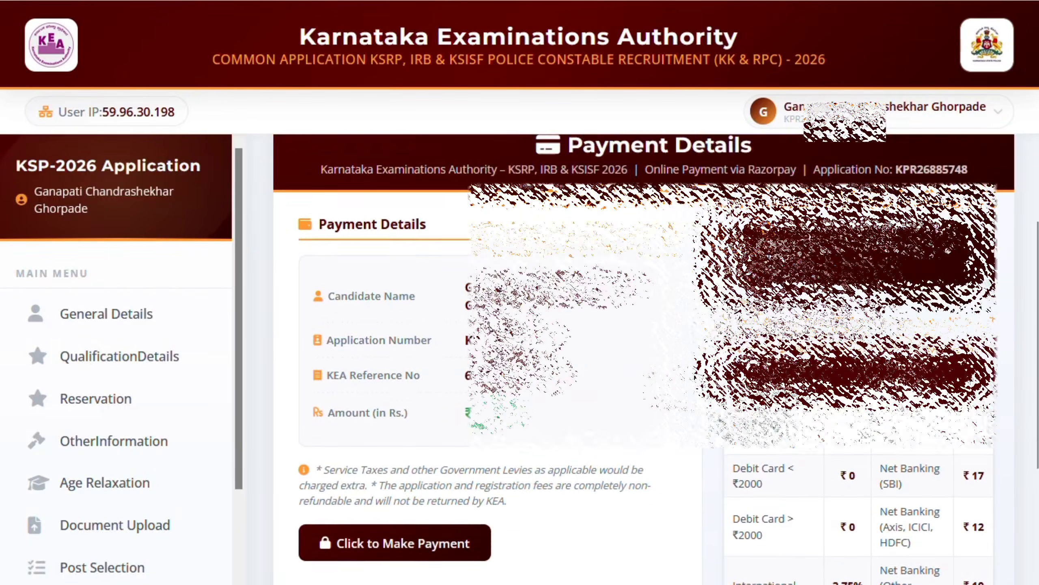
pyautogui.scroll(-2, 676, 389)
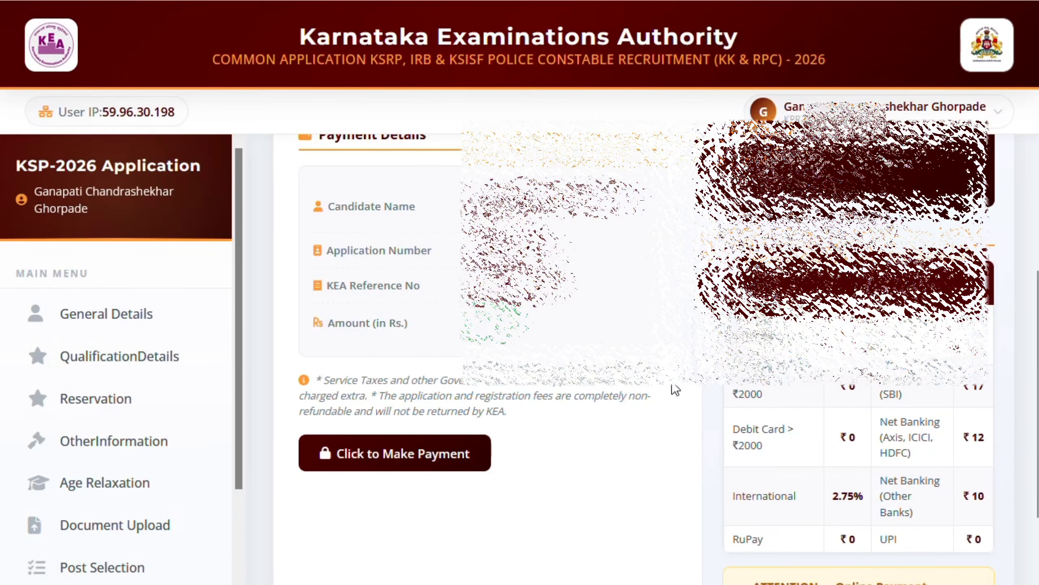
pyautogui.scroll(-4, 676, 389)
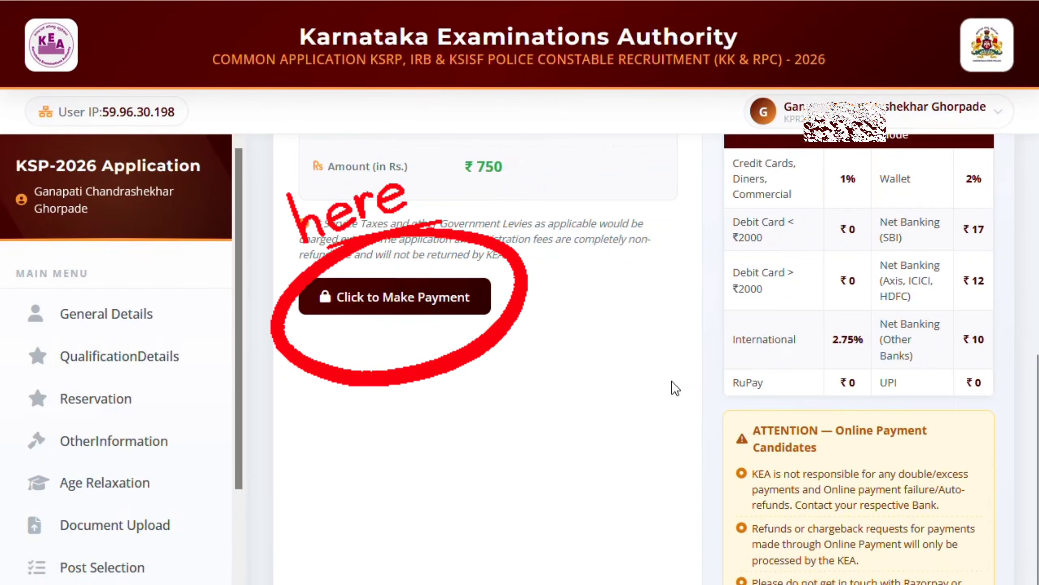
pyautogui.moveTo(305, 176); pyautogui.dragTo(515, 172)
pyautogui.click(548, 183)
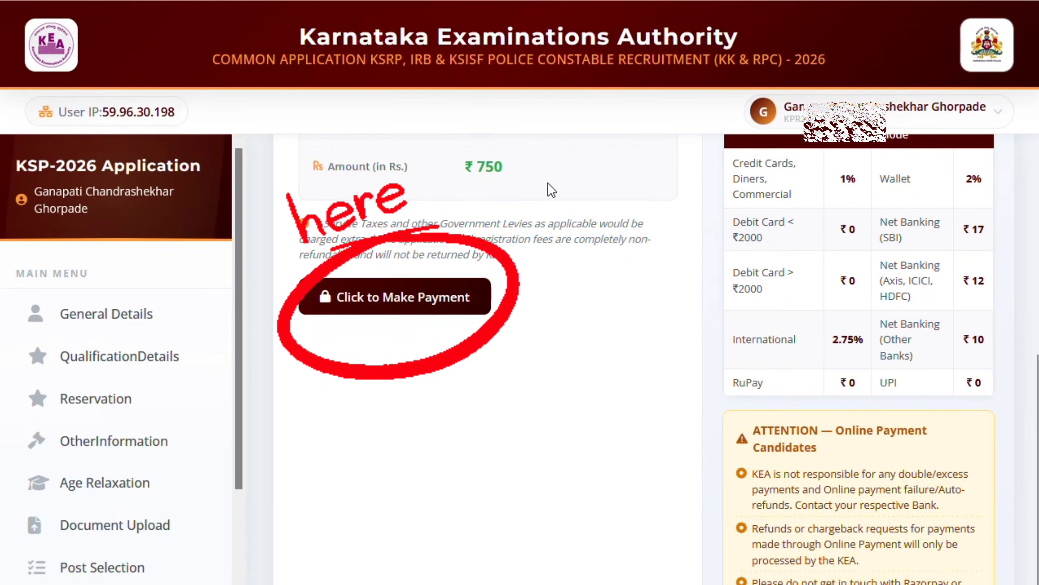
# - Start the online payment and confirm 'Yes, Pay Now' to reach the HDFC gateway
pyautogui.click(431, 302)
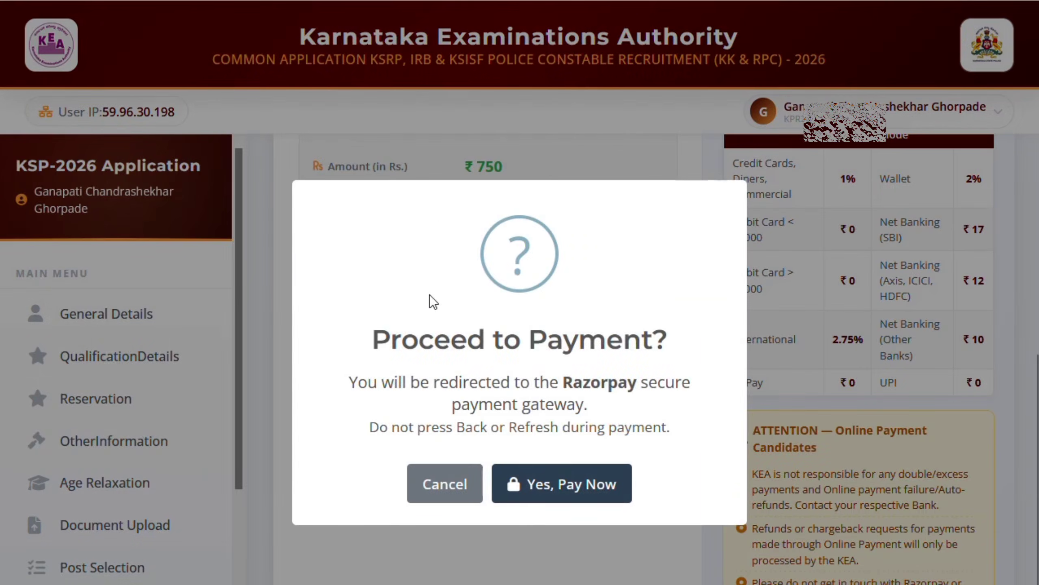
pyautogui.moveTo(375, 339); pyautogui.dragTo(779, 358)
pyautogui.click(698, 283)
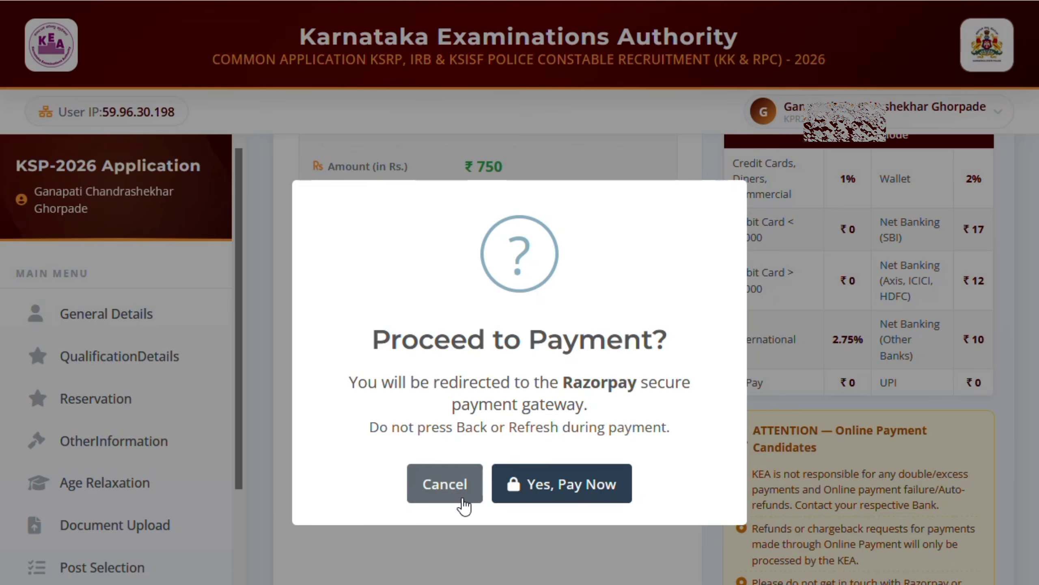
pyautogui.click(588, 486)
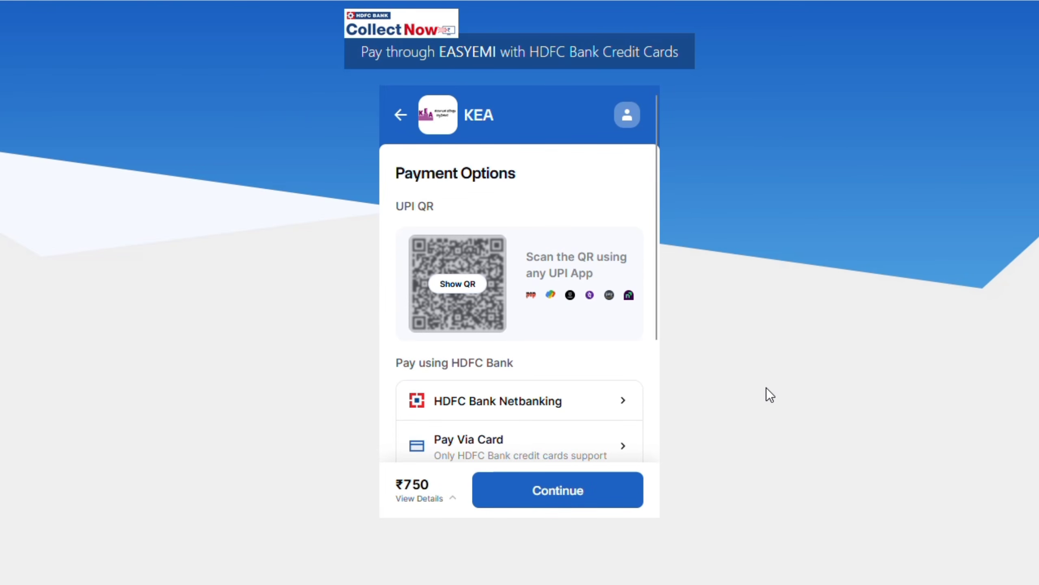
# - Show the UPI QR code to pay the ₹750 fee
pyautogui.click(457, 287)
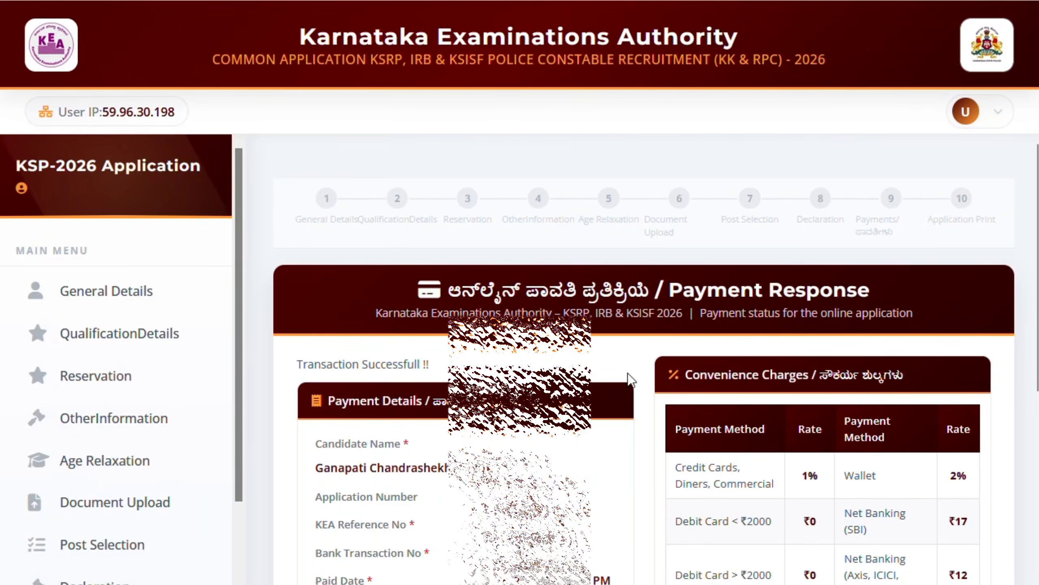
# - Use Print Receipt to send the ₹750 payment receipt to the Canon LBP2900
pyautogui.scroll(-3, 626, 373)
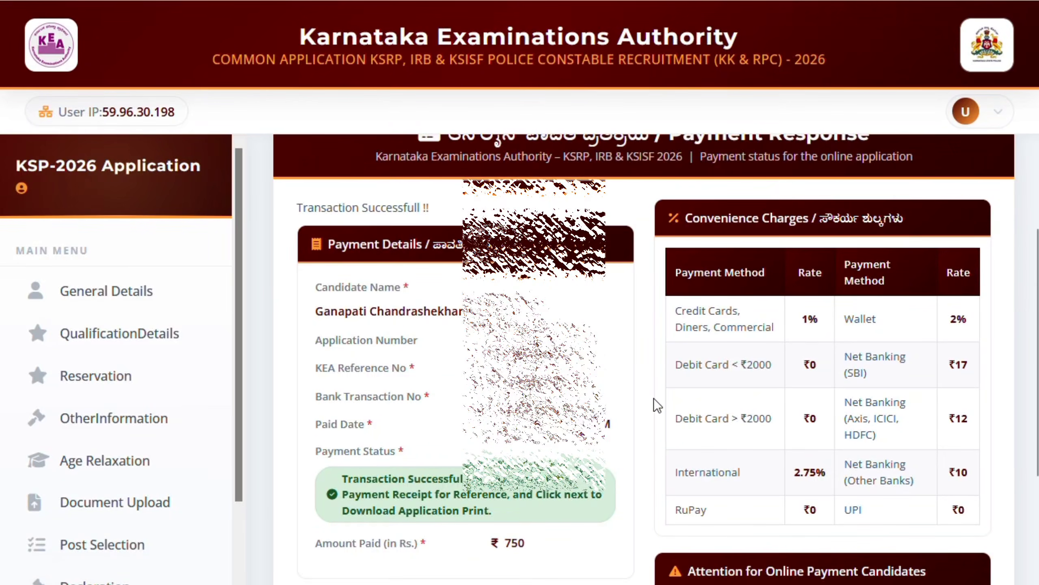
pyautogui.scroll(-5, 652, 407)
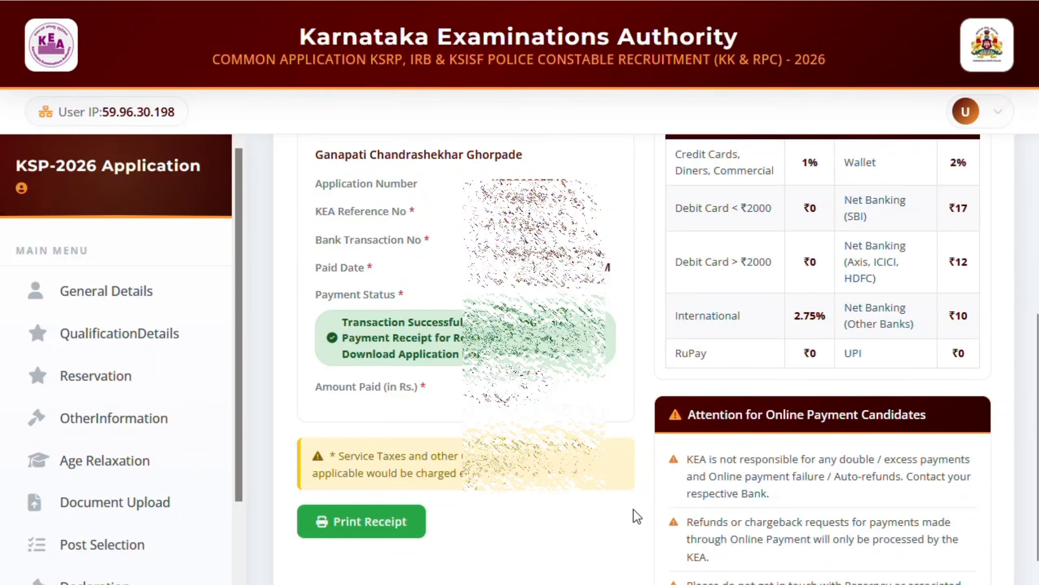
pyautogui.scroll(-2, 633, 509)
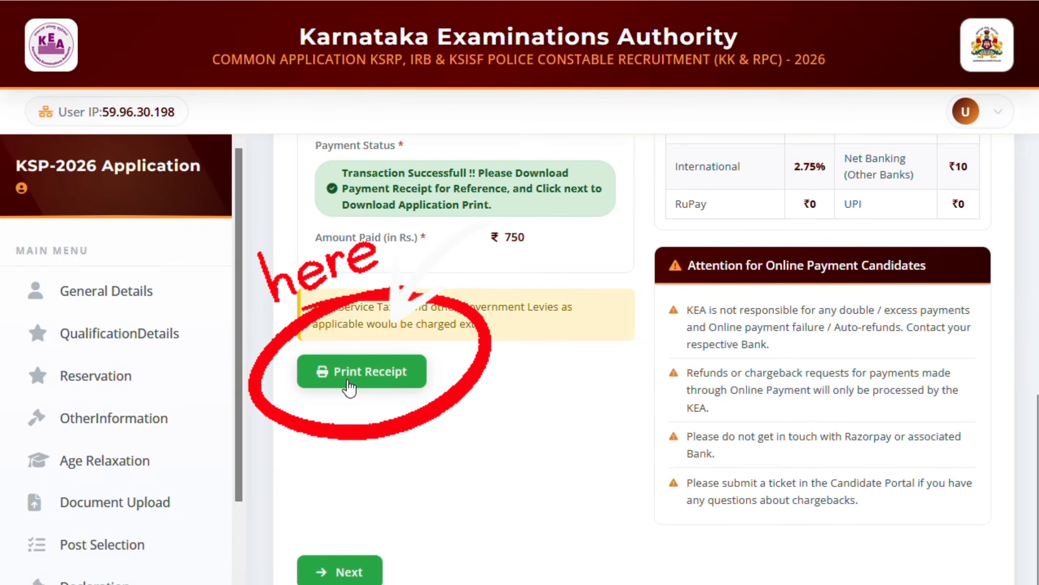
pyautogui.click(364, 373)
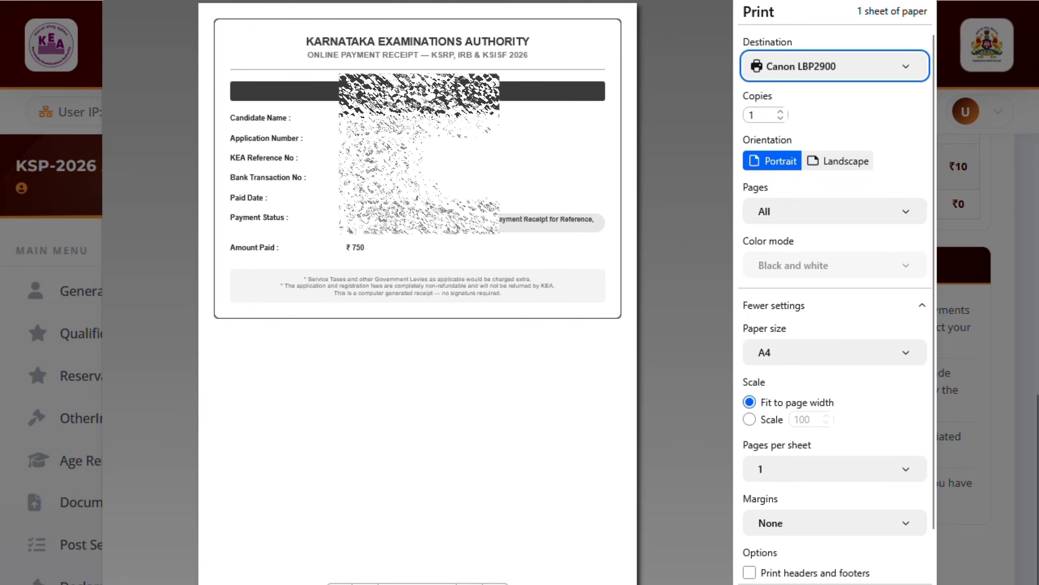
pyautogui.click(880, 584)
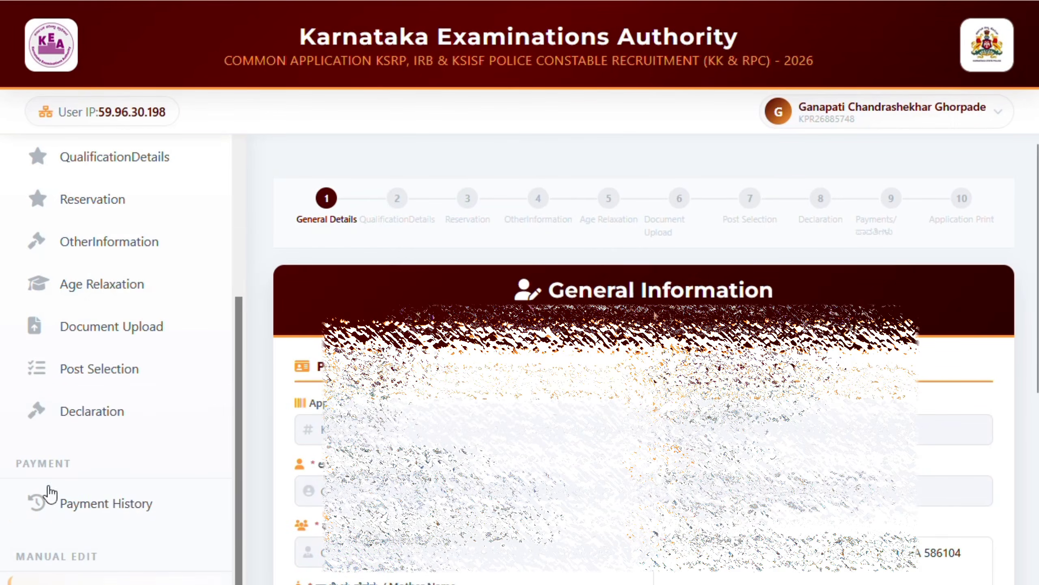
# - Review the Payment History records to verify the single confirmed ₹750 payment
pyautogui.scroll(5, 90, 340)
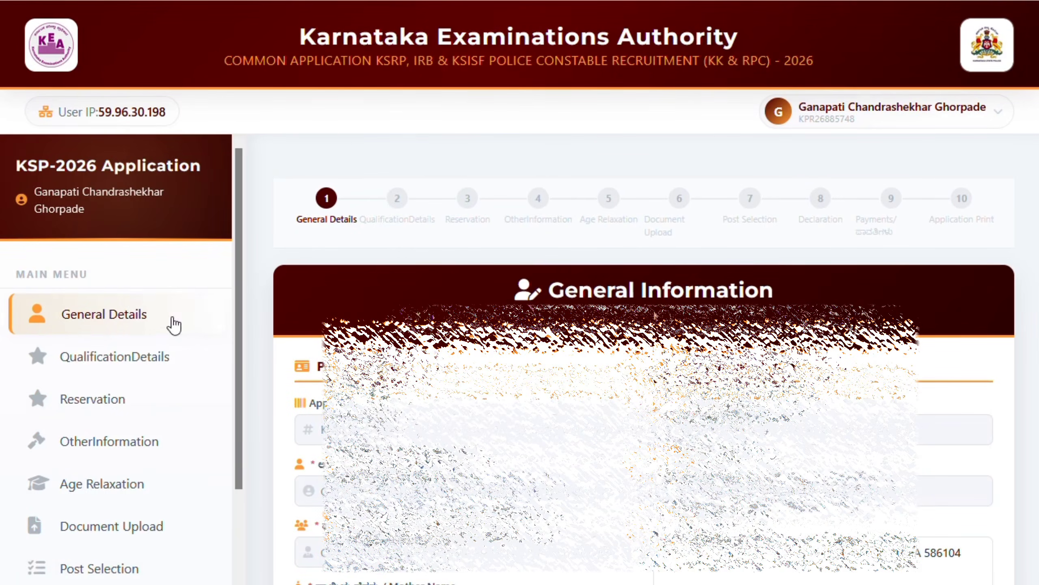
pyautogui.scroll(-4, 118, 414)
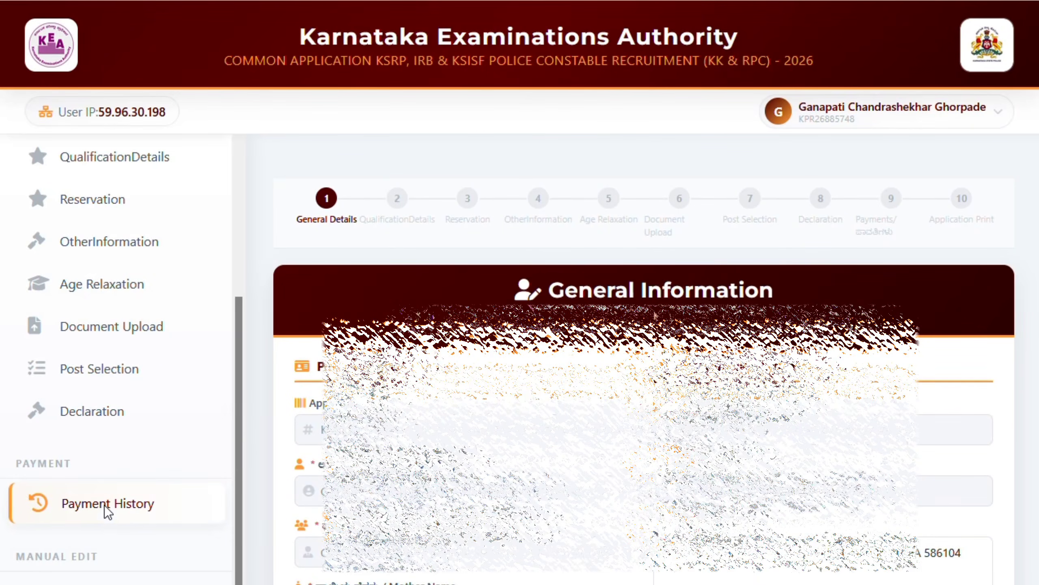
pyautogui.click(106, 508)
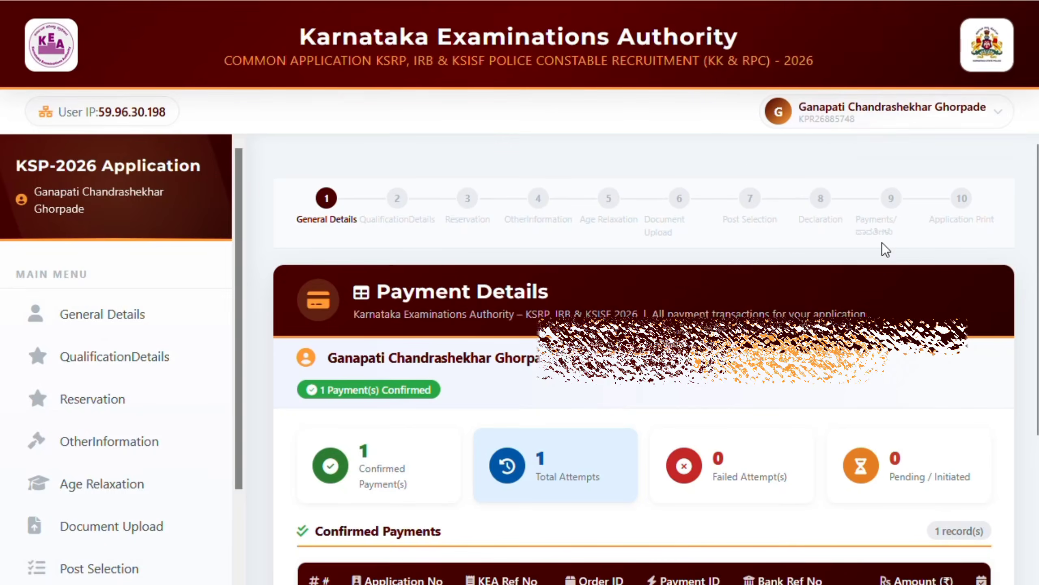
pyautogui.scroll(-2, 882, 242)
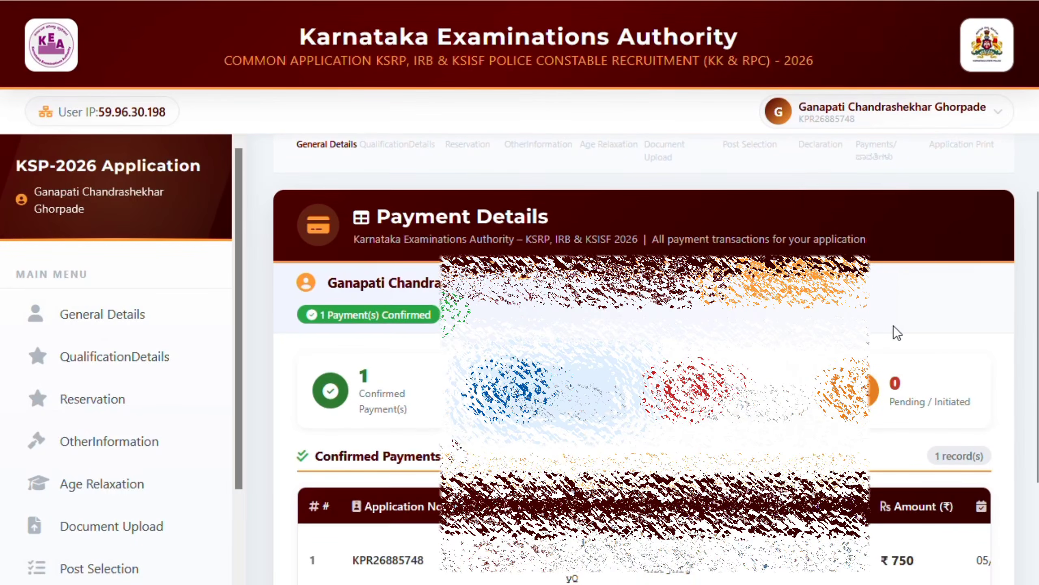
pyautogui.scroll(-2, 894, 325)
pyautogui.scroll(-2, 893, 325)
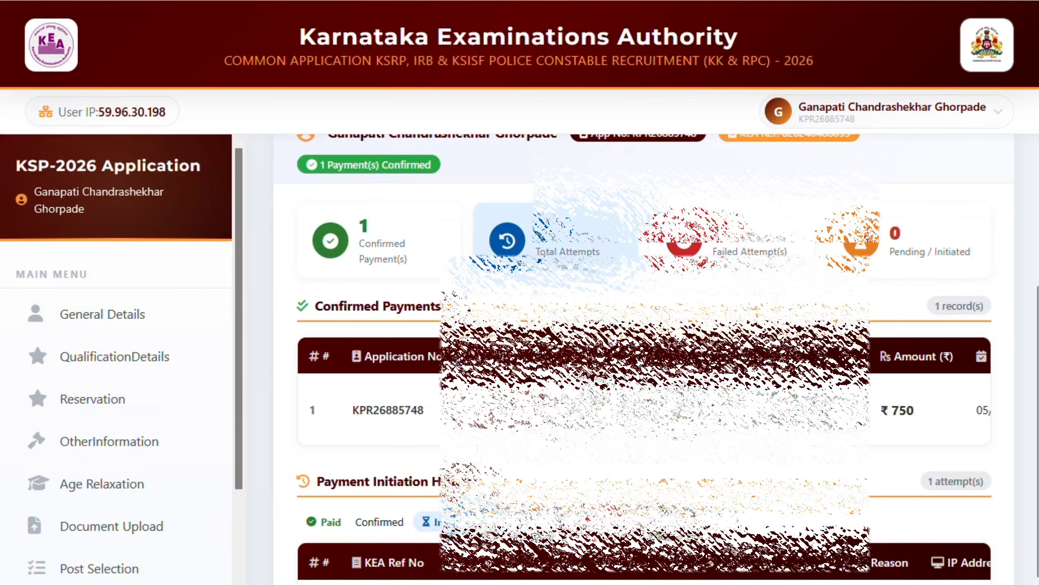
# - Log out of the candidate account, confirming with Yes
pyautogui.click(888, 240)
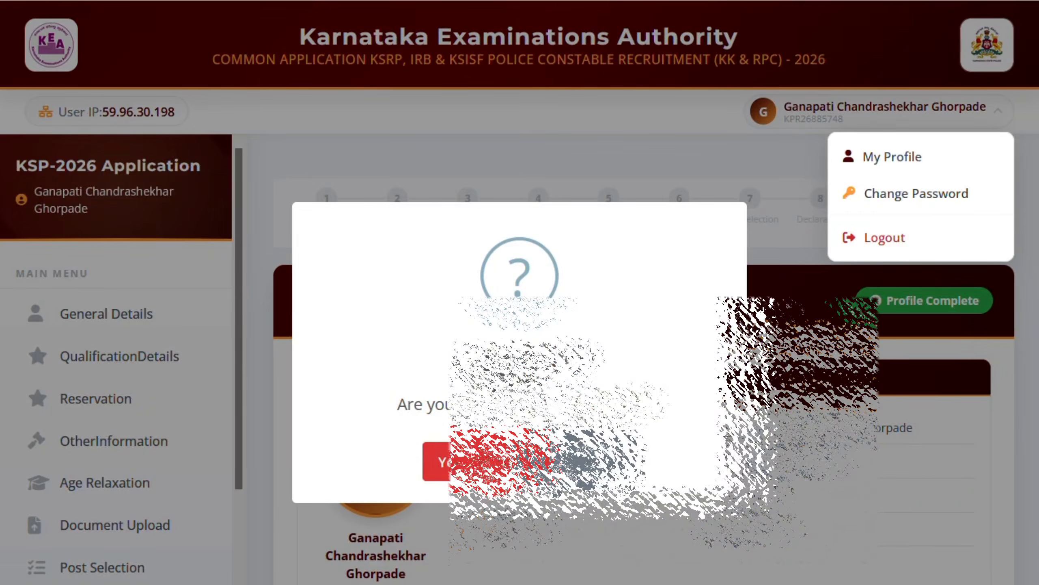
pyautogui.click(486, 468)
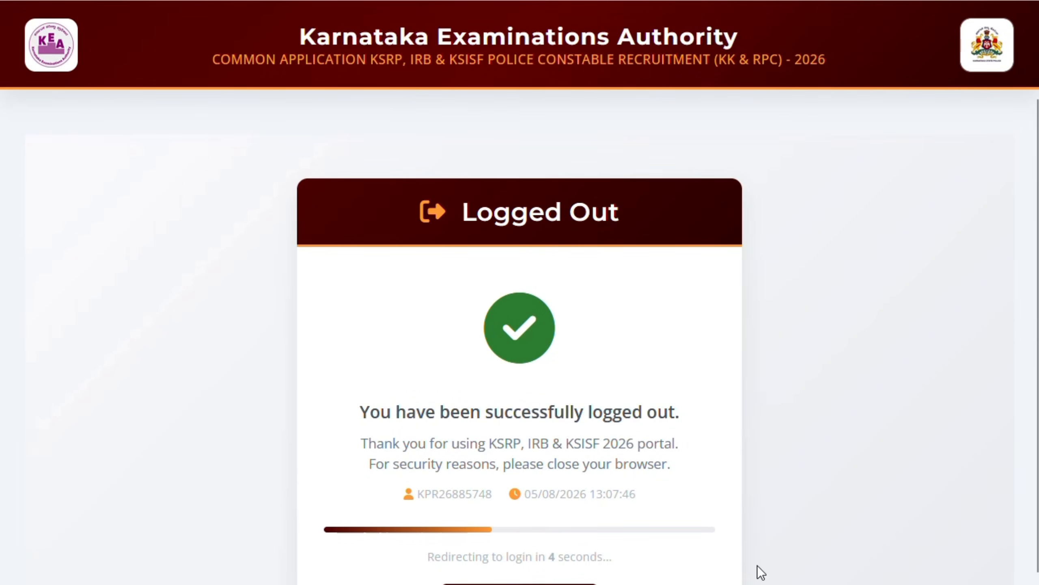
pyautogui.scroll(-2, 818, 513)
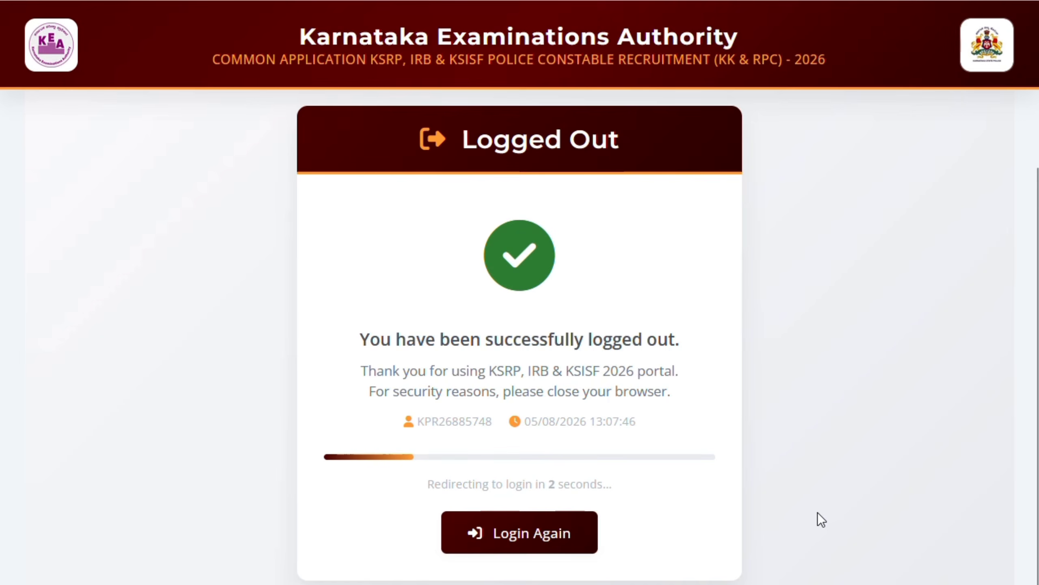